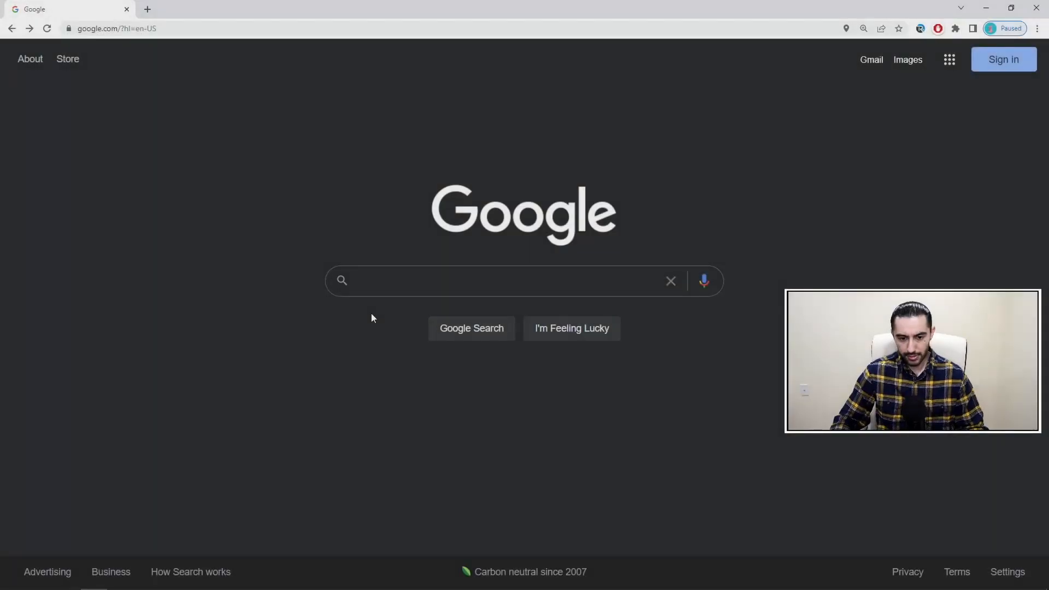
Search Google for "obs studio" and open the official obsproject.com site
{"action": "left_click", "coordinate": [377, 280]}
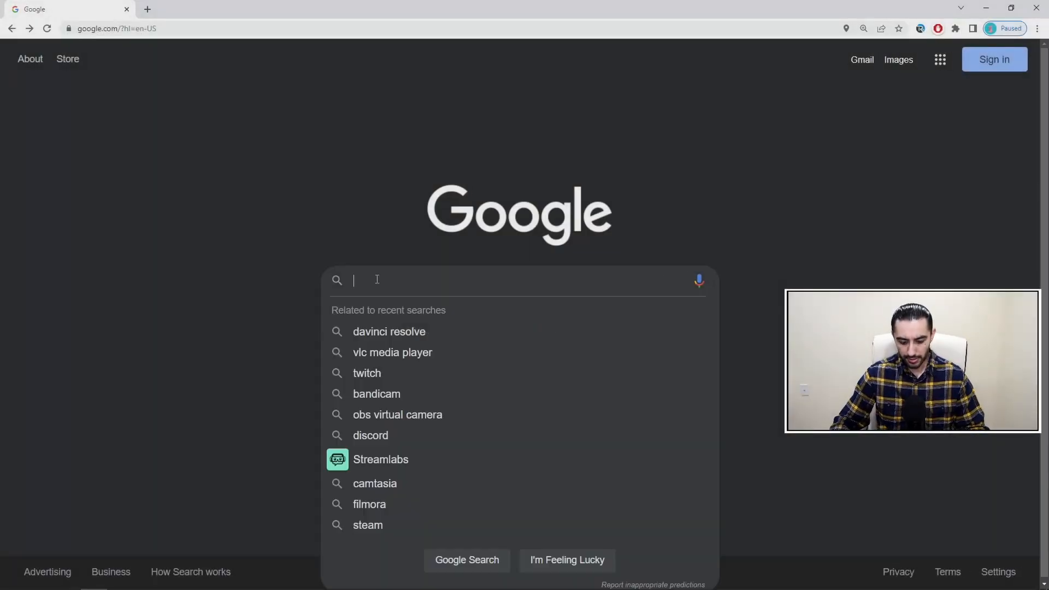
{"action": "type", "text": "obs studio"}
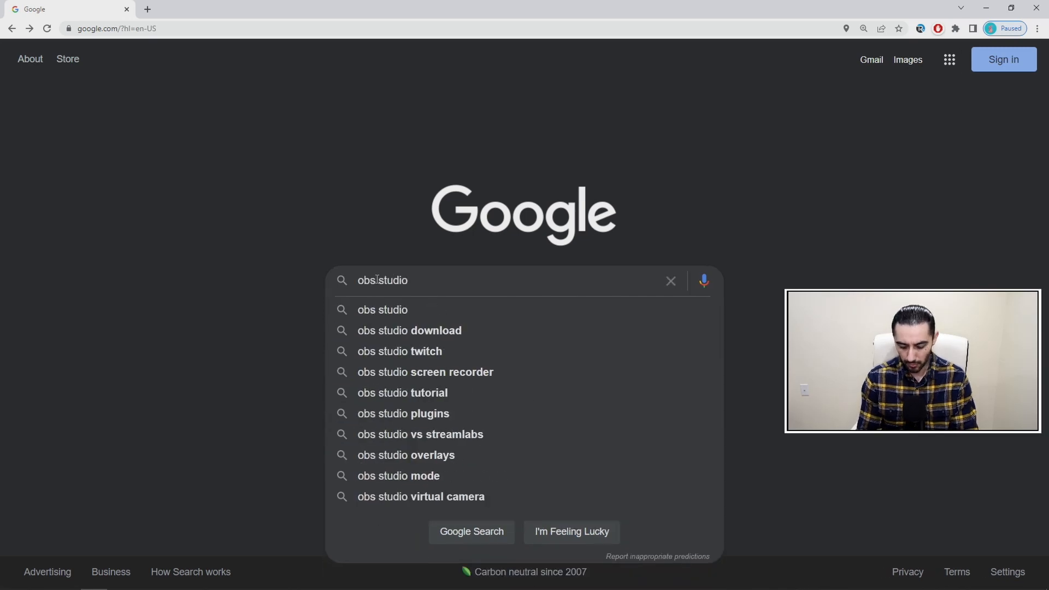
{"action": "key", "text": "Return"}
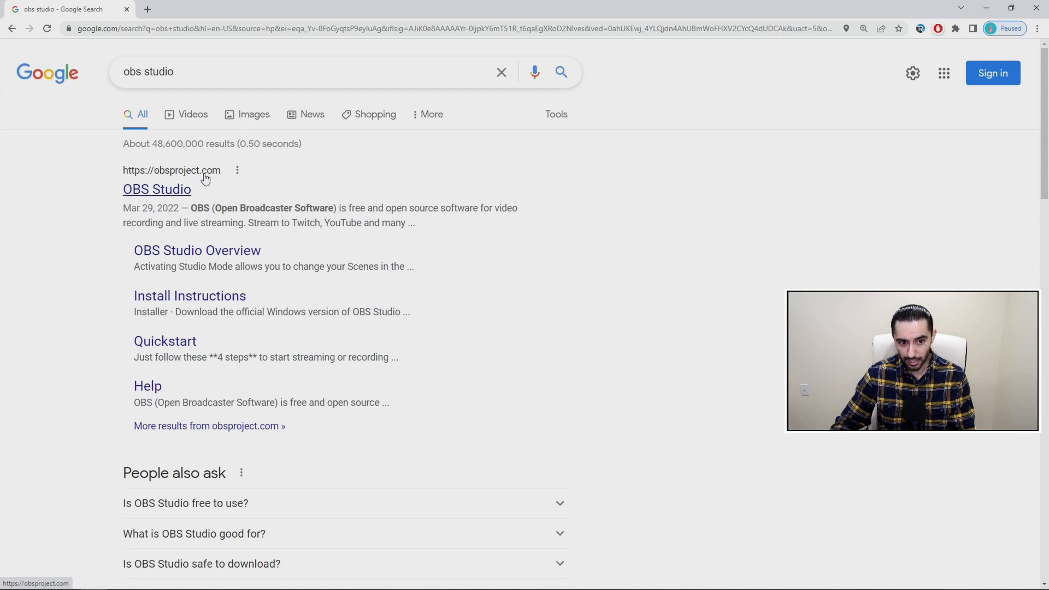
{"action": "left_click", "coordinate": [157, 192]}
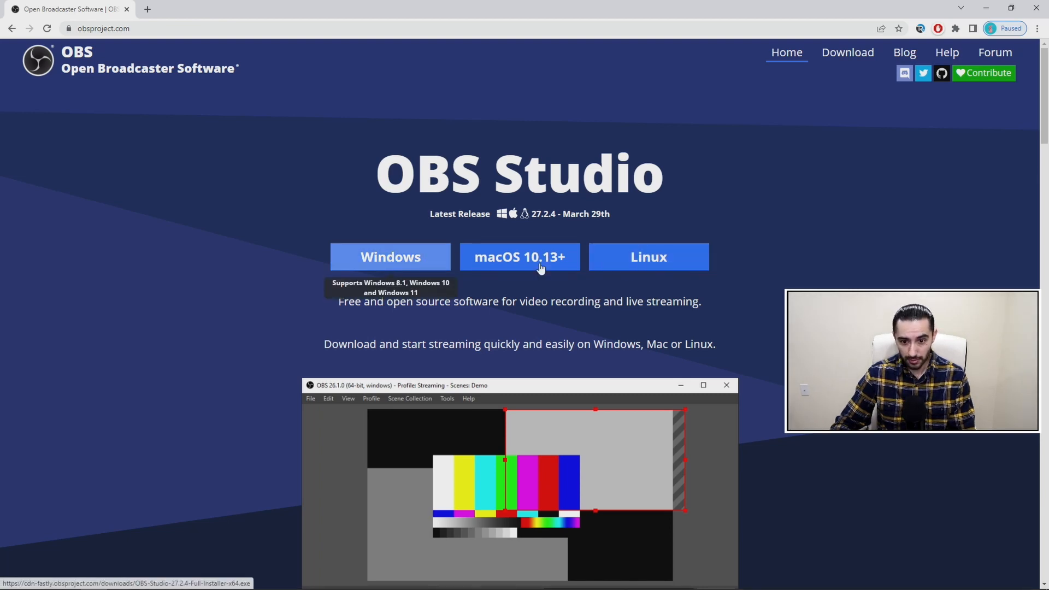
Download and keep the Windows OBS Studio installer, and run it with permission to make changes to the device
{"action": "left_click", "coordinate": [381, 256]}
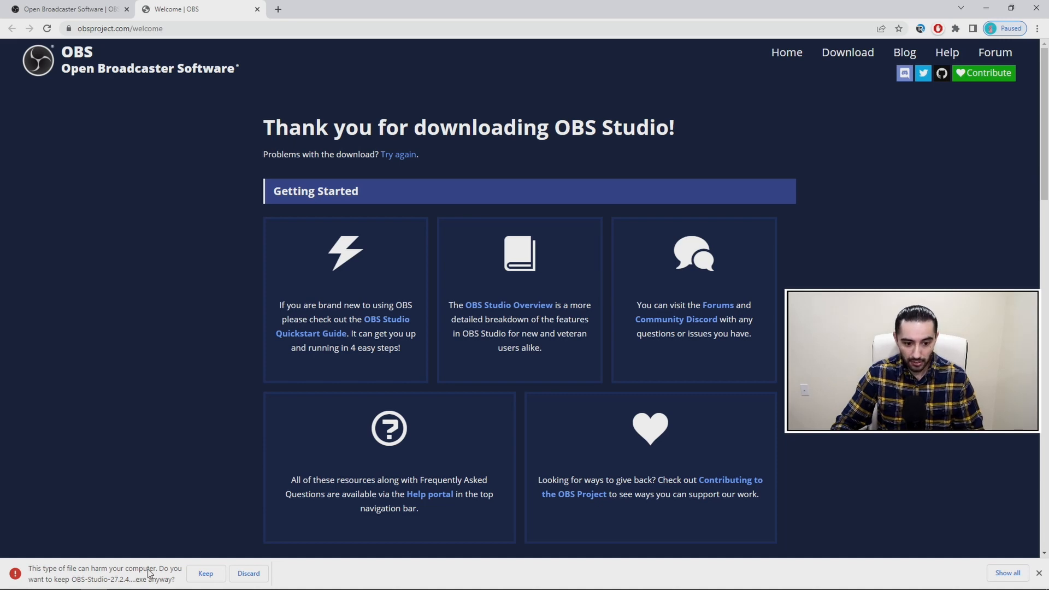
{"action": "left_click", "coordinate": [204, 574]}
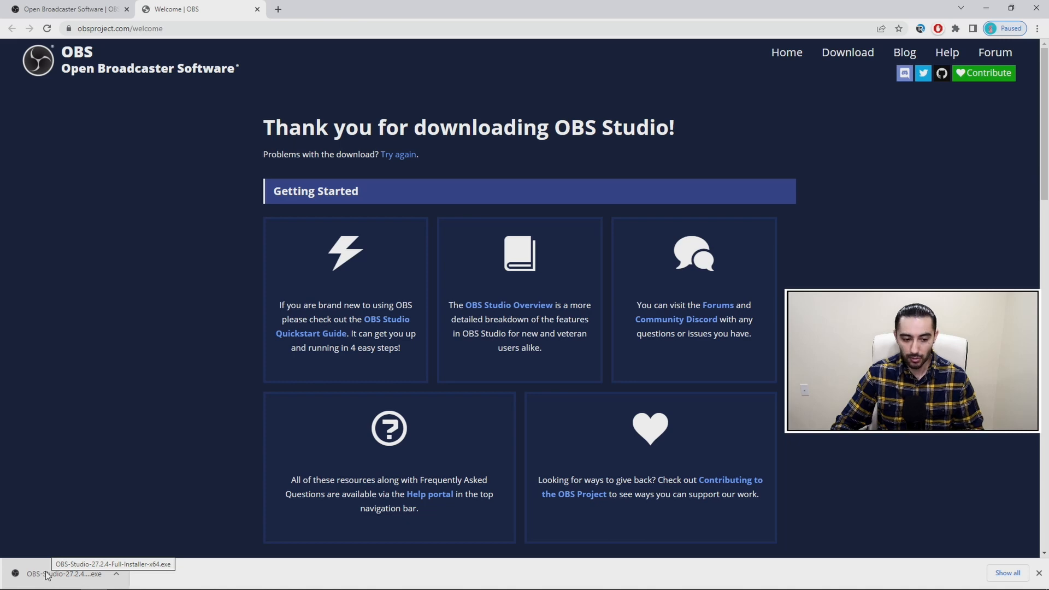
{"action": "left_click", "coordinate": [75, 573]}
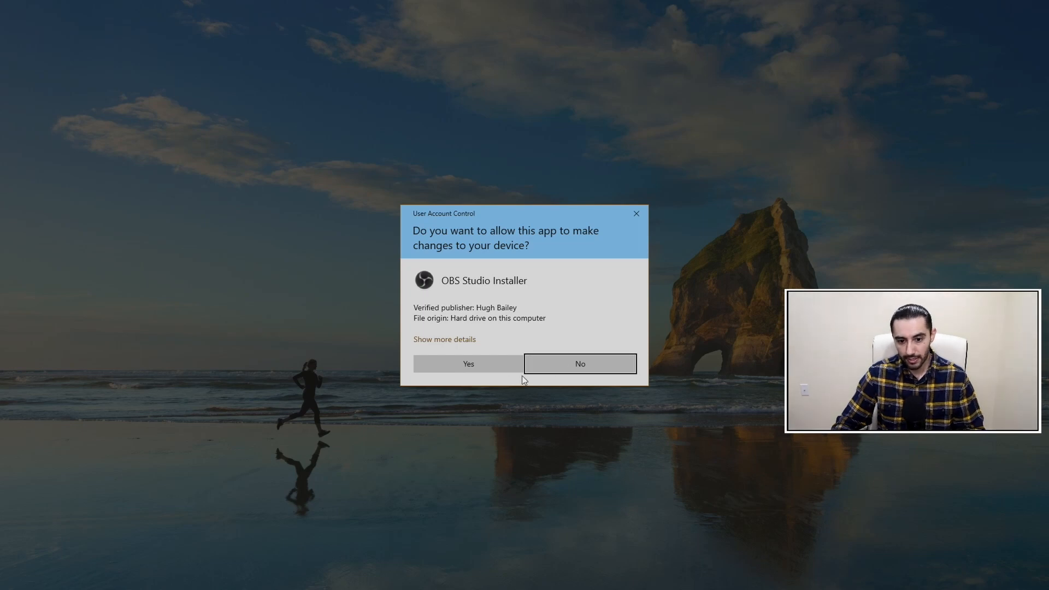
{"action": "left_click", "coordinate": [496, 366]}
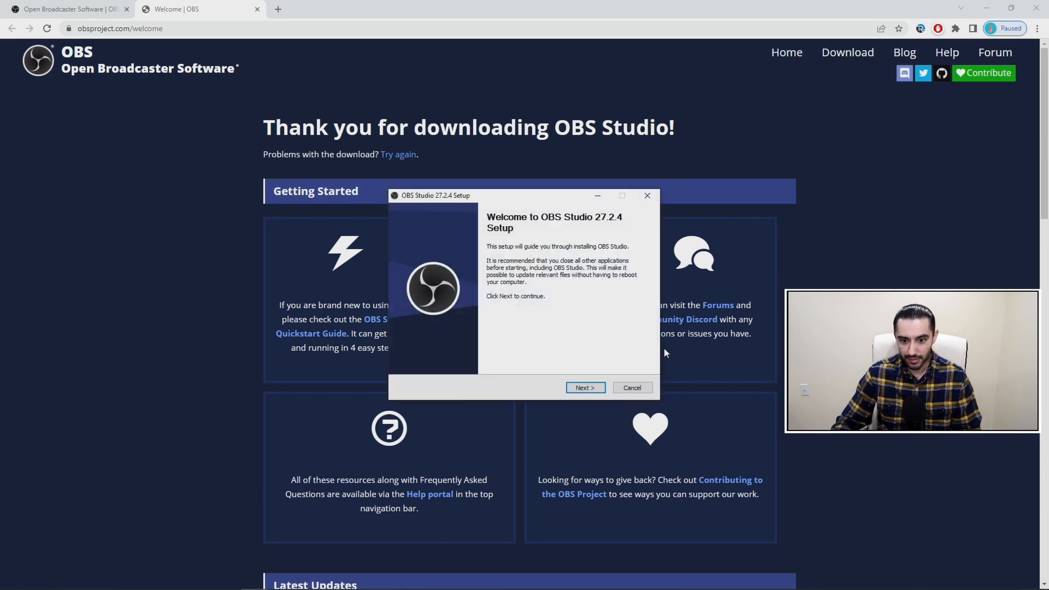
Install OBS Studio 27.2.4 in the default C:\Program Files\obs-studio folder and launch it
{"action": "left_click", "coordinate": [595, 393]}
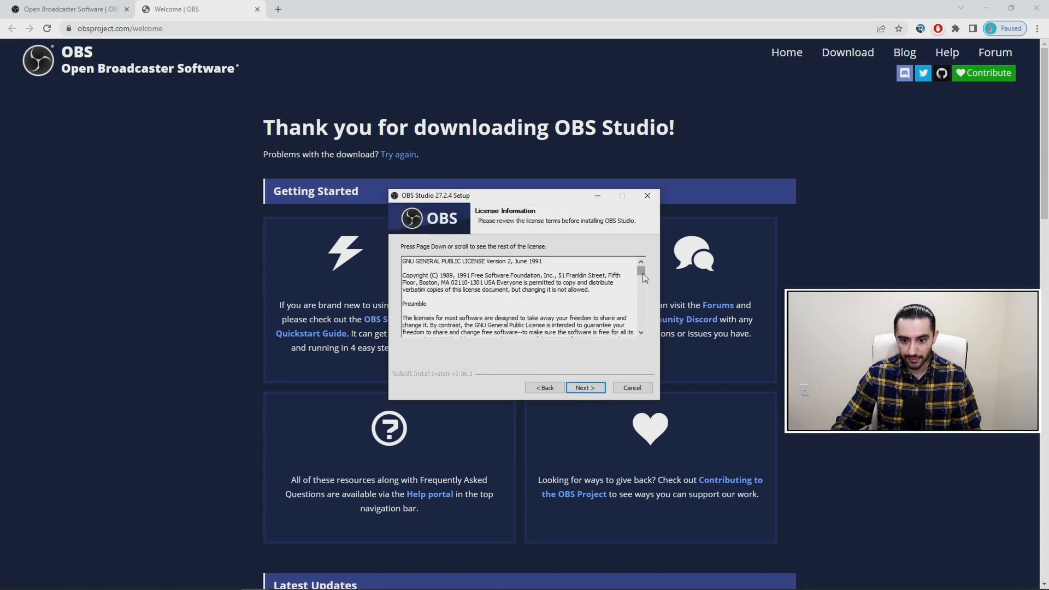
{"action": "left_click_drag", "start_coordinate": [643, 273], "coordinate": [643, 332]}
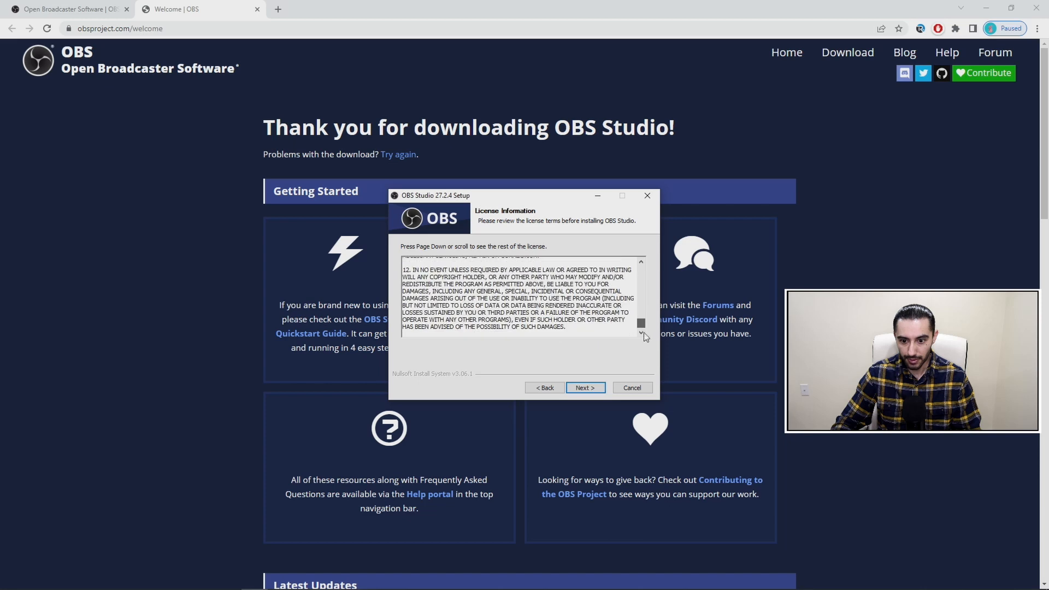
{"action": "left_click", "coordinate": [594, 391]}
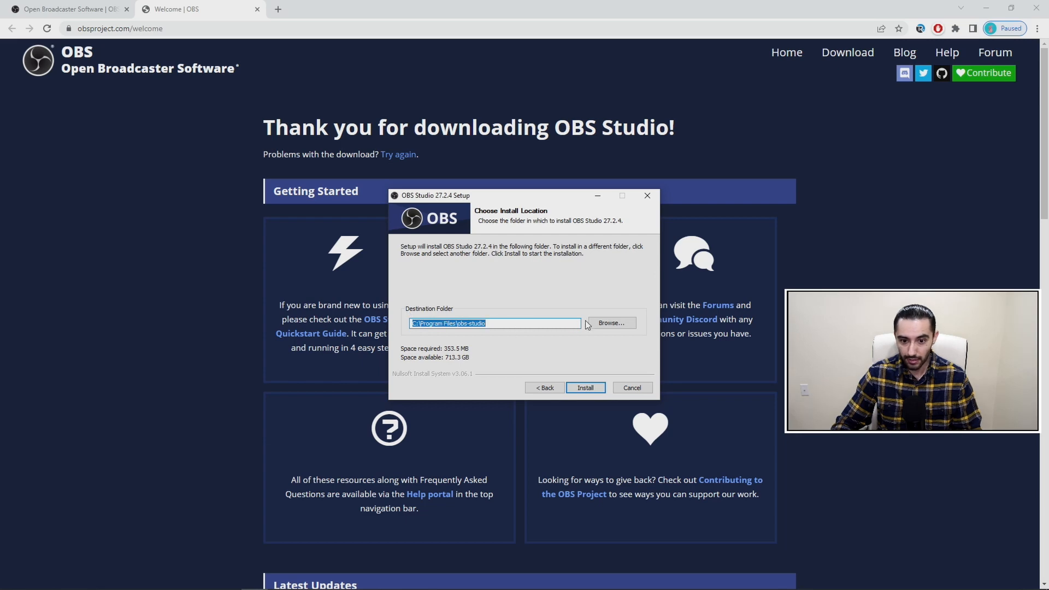
{"action": "left_click", "coordinate": [584, 388]}
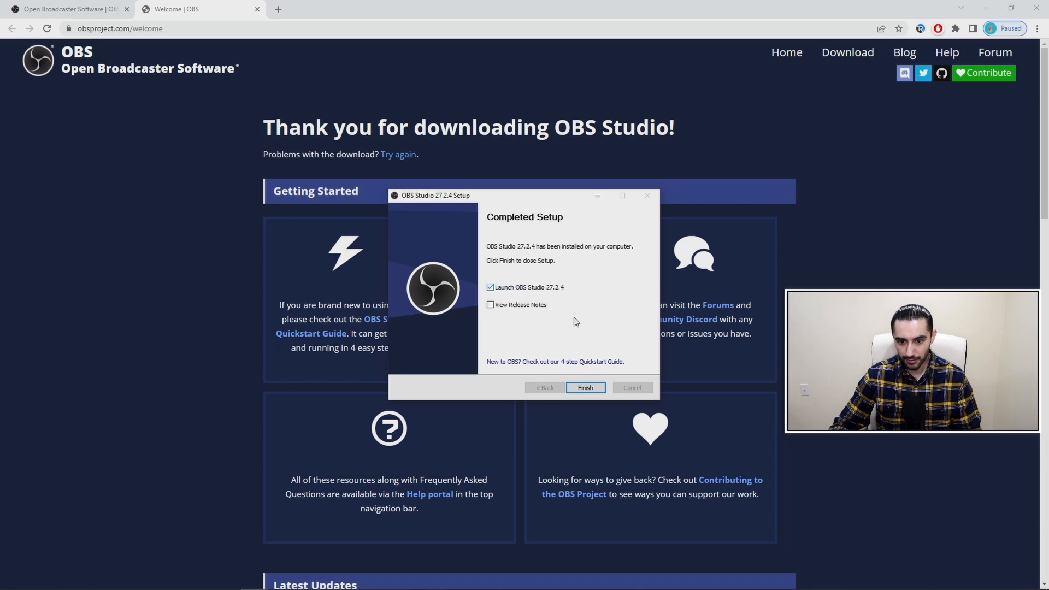
{"action": "left_click", "coordinate": [586, 387]}
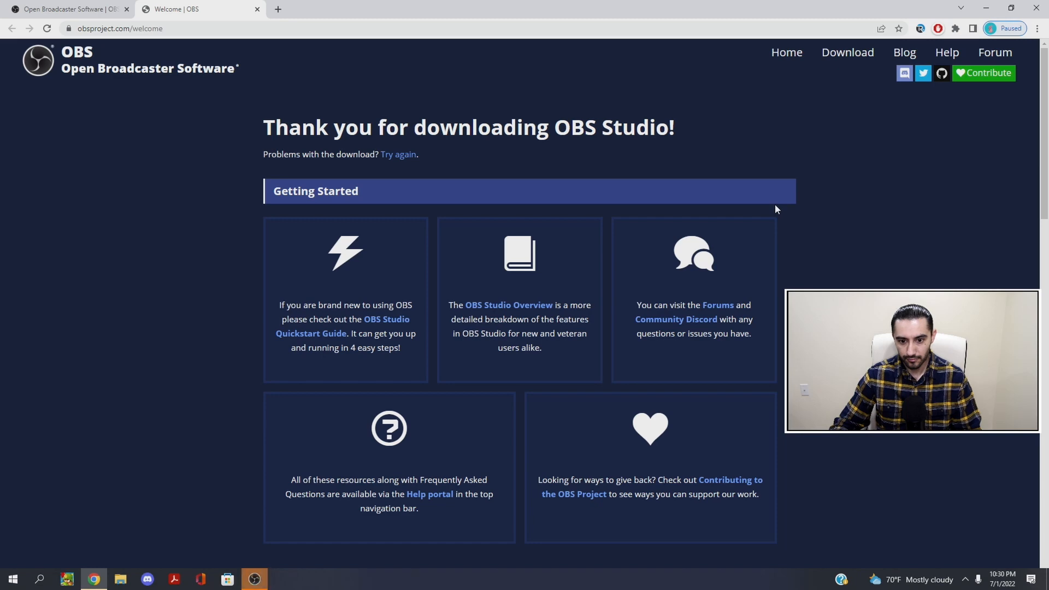
{"action": "left_click", "coordinate": [263, 580]}
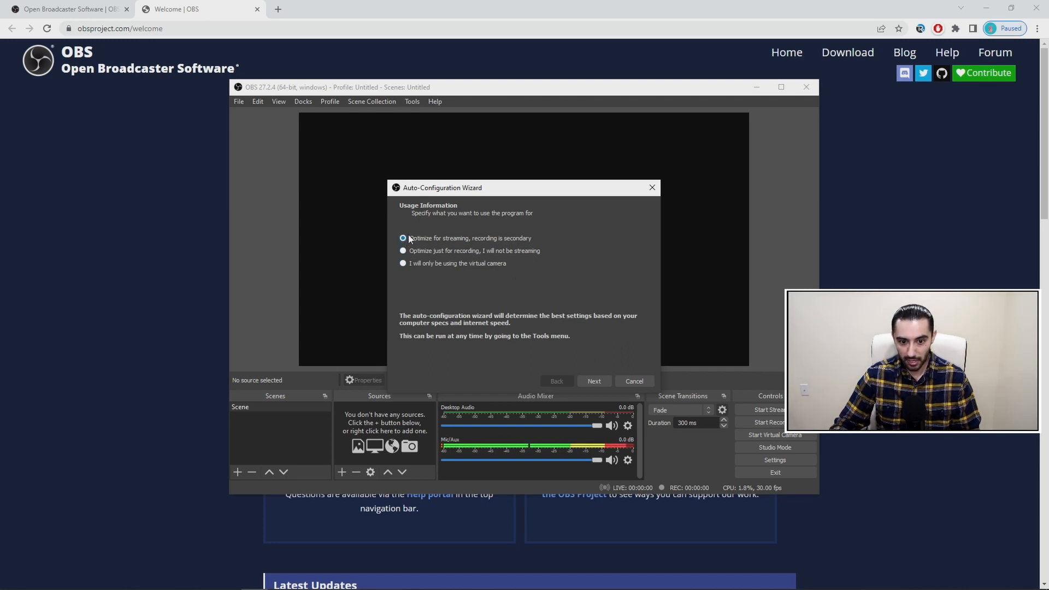
Optimize the auto-configuration for streaming, with the current 1920x1080 canvas and FPS "Either 60 or 30, but prefer 60 when possible"
{"action": "left_click", "coordinate": [596, 379]}
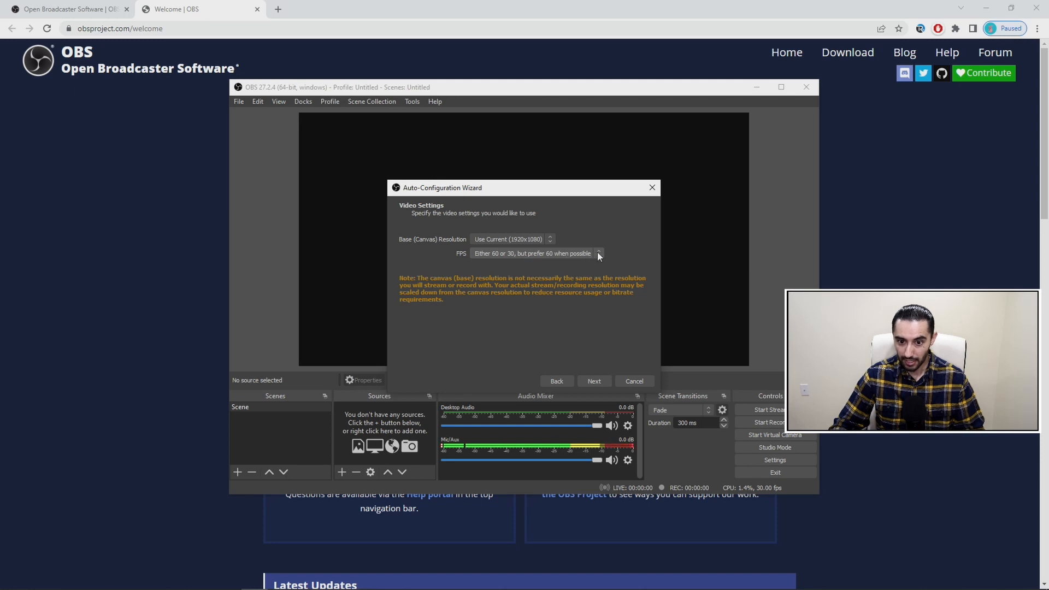
{"action": "left_click", "coordinate": [582, 251]}
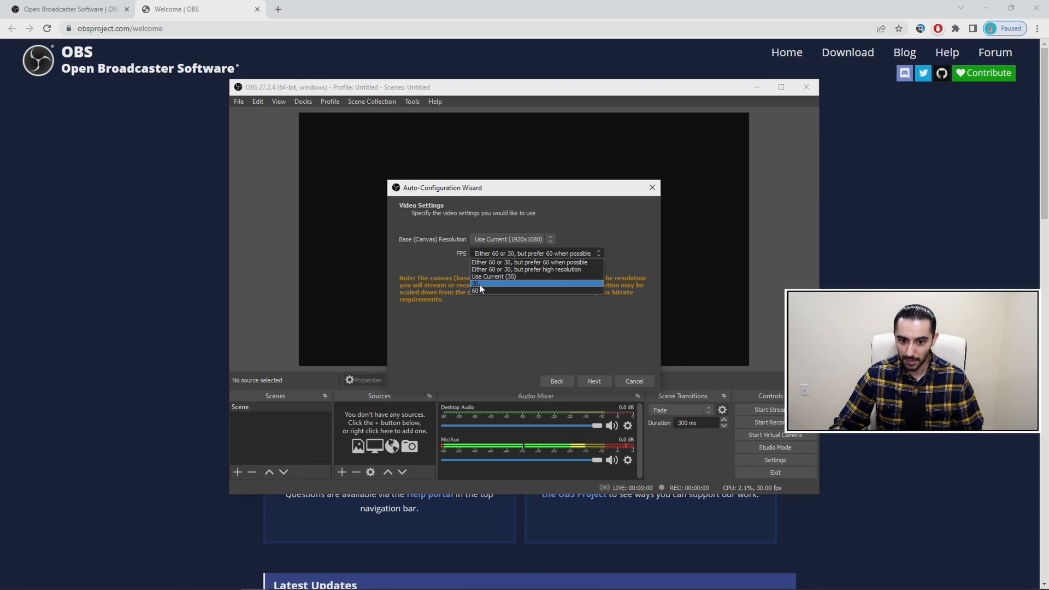
{"action": "left_click", "coordinate": [497, 262]}
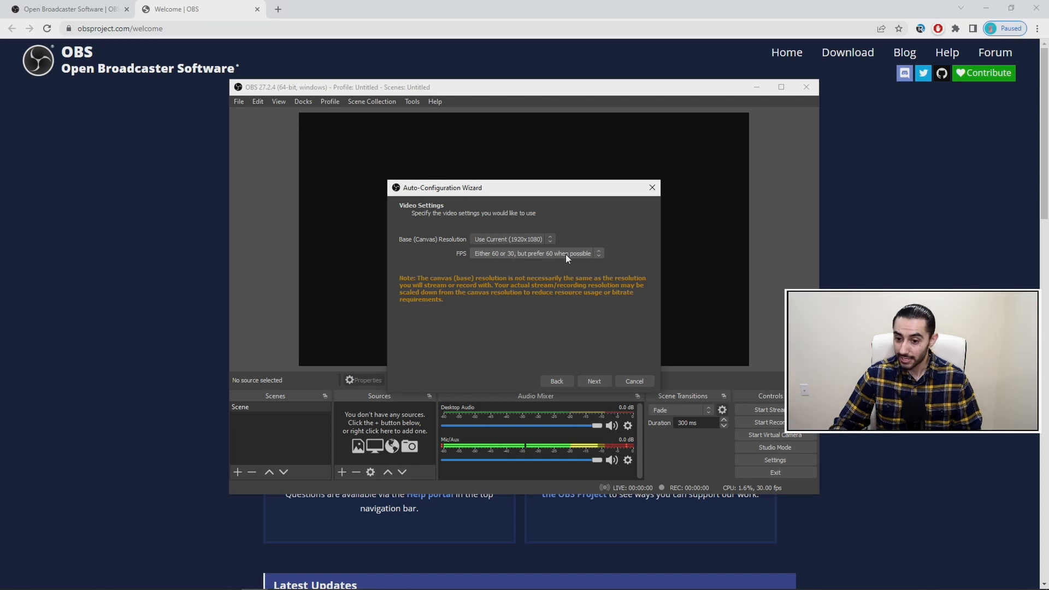
{"action": "left_click", "coordinate": [600, 381]}
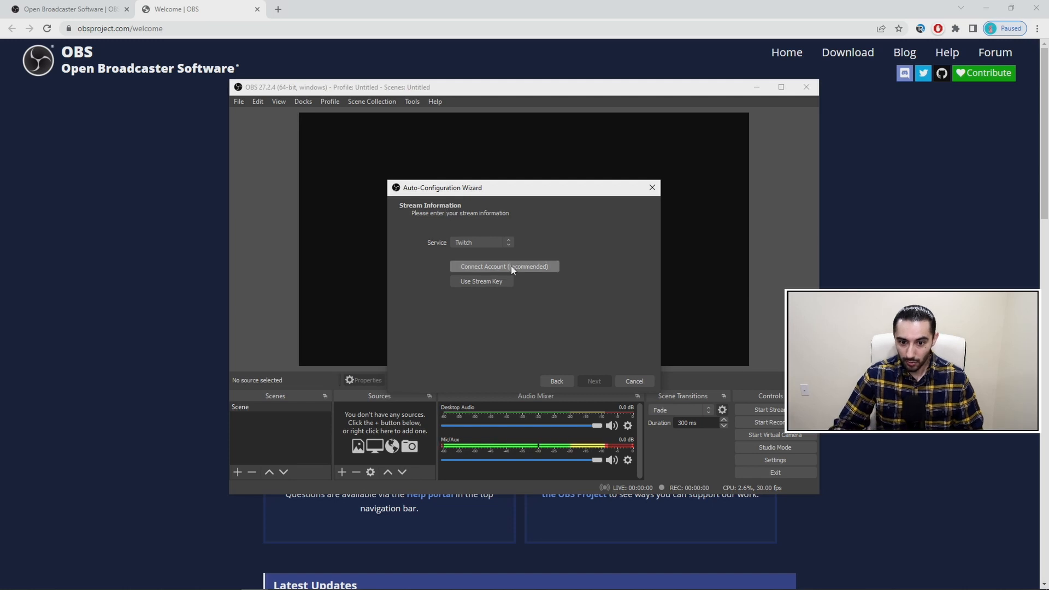
Choose Twitch as the streaming service and start connecting an account to it
{"action": "left_click", "coordinate": [492, 242]}
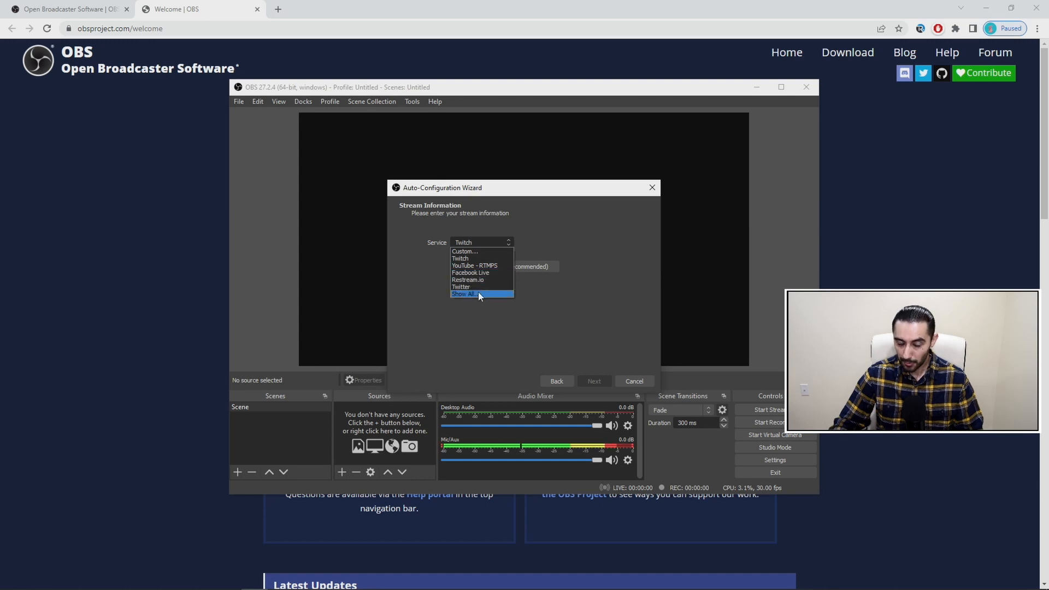
{"action": "left_click", "coordinate": [467, 258]}
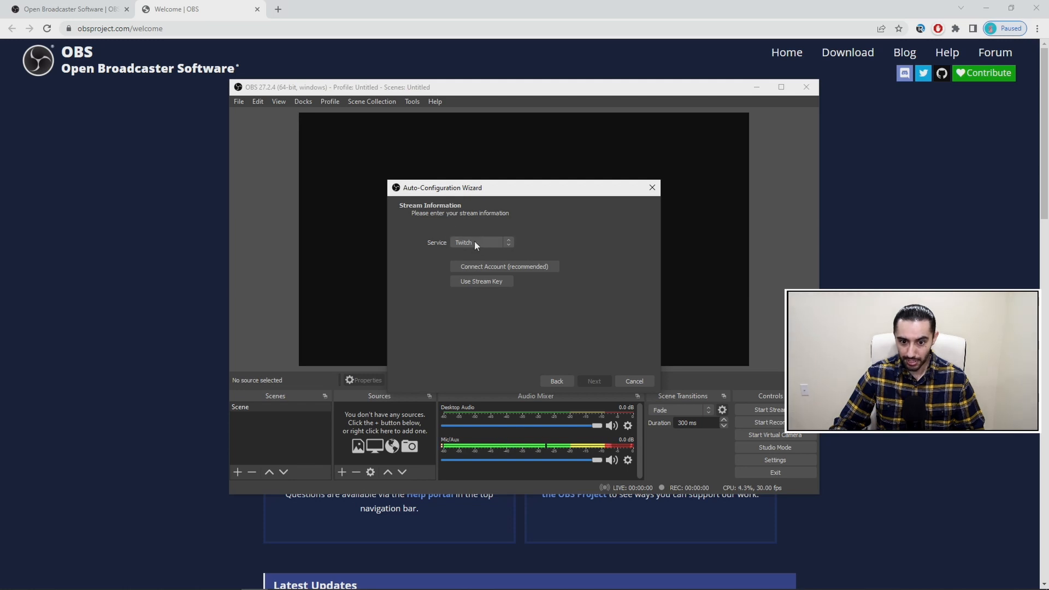
{"action": "left_click", "coordinate": [493, 266]}
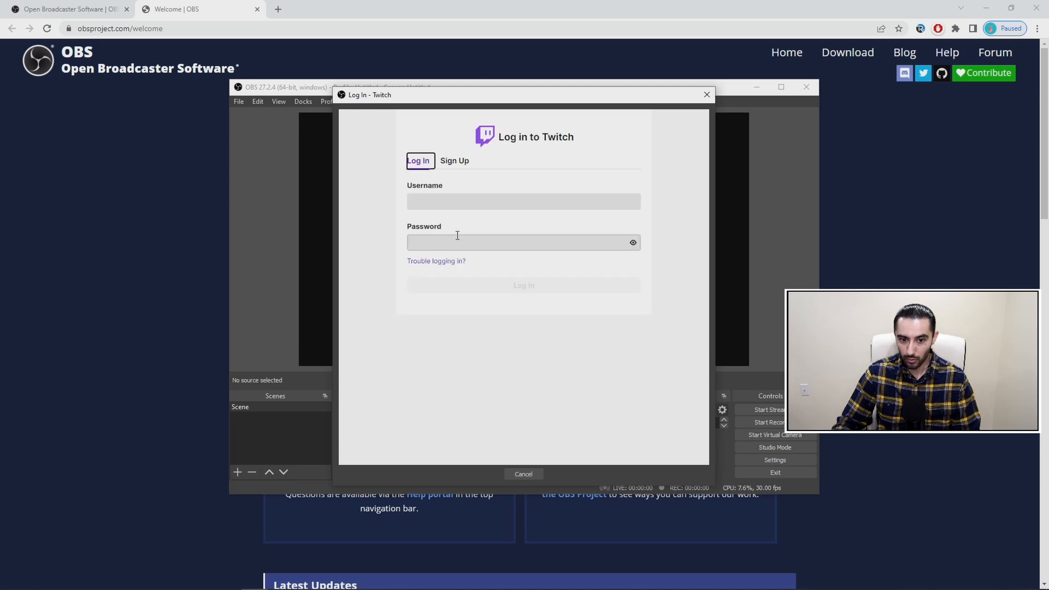
Log in to Twitch with the account username and password
{"action": "left_click", "coordinate": [457, 203]}
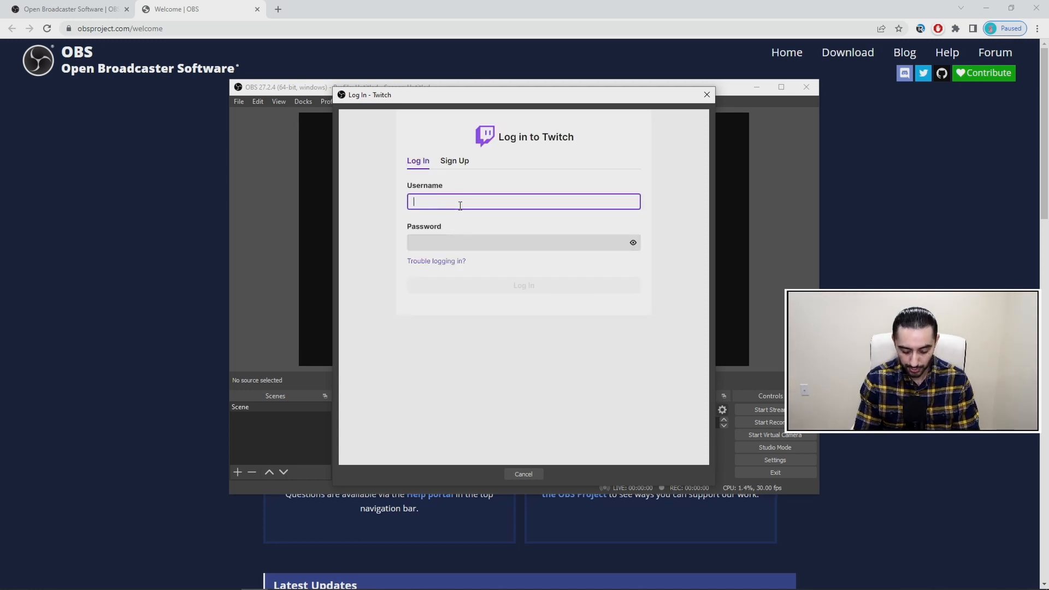
{"action": "type", "text": "Bare"}
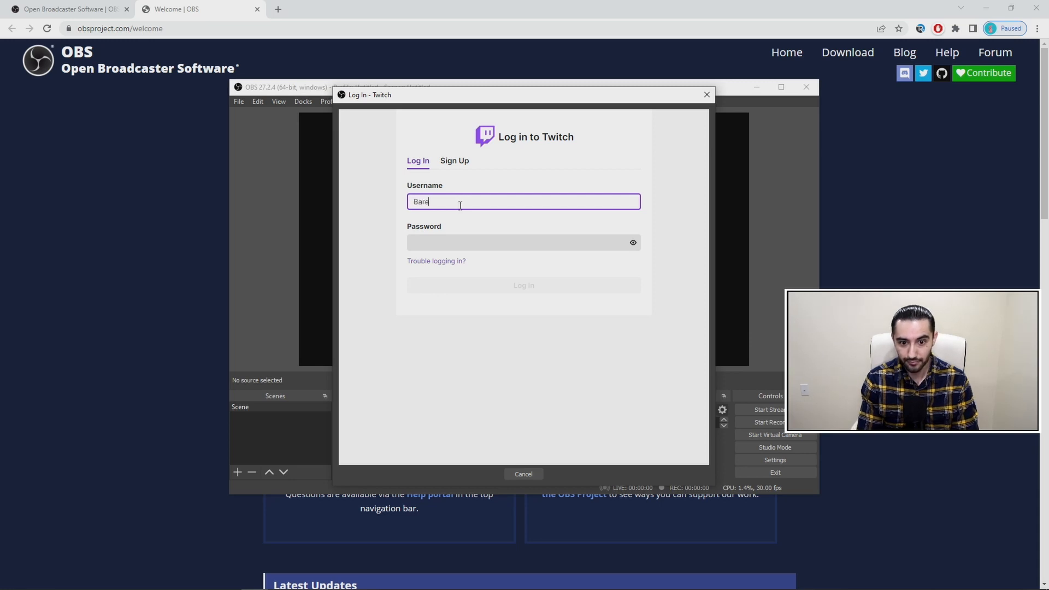
{"action": "type", "text": "Grillzz"}
{"action": "key", "text": "Tab"}
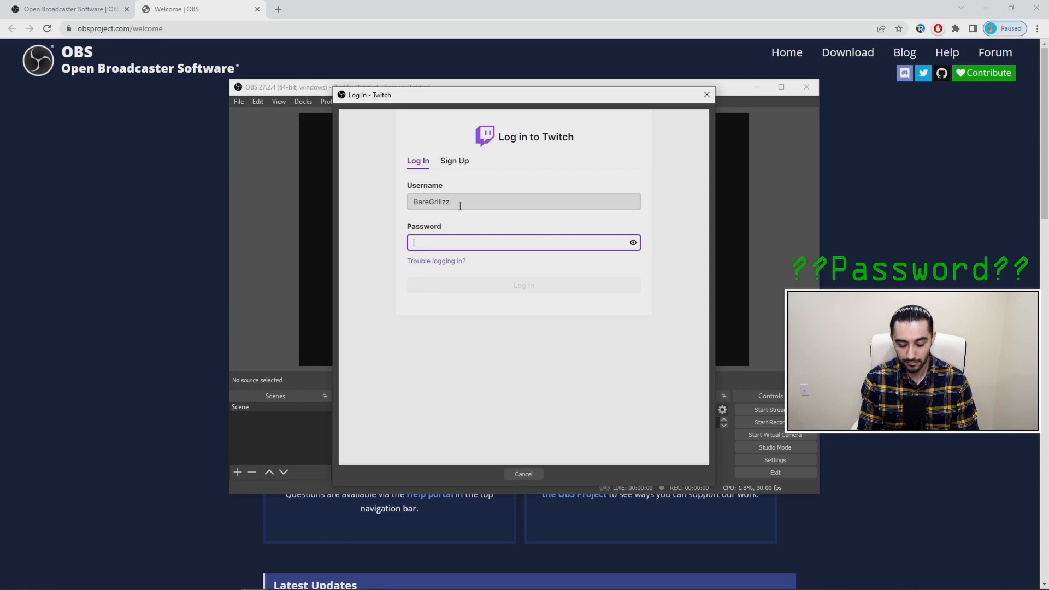
{"action": "type", "text": "••"}
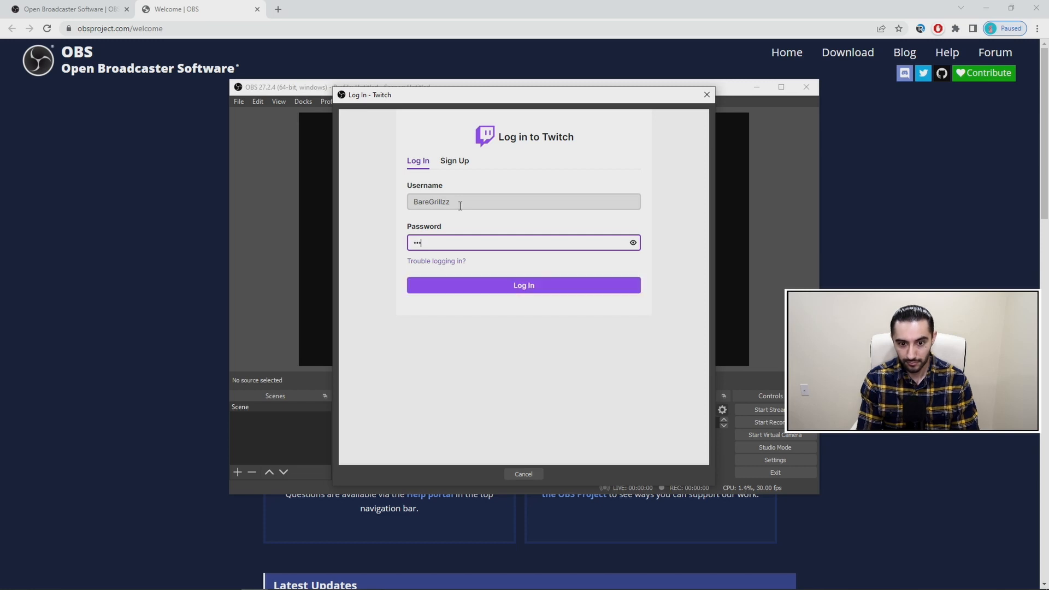
{"action": "type", "text": "•••••••••••••"}
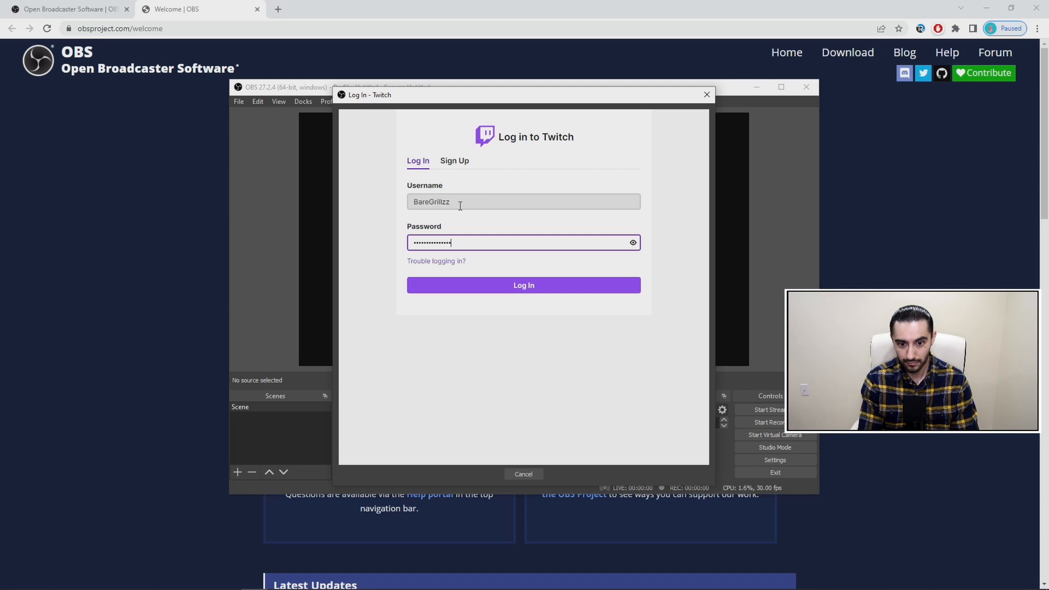
{"action": "key", "text": "Return"}
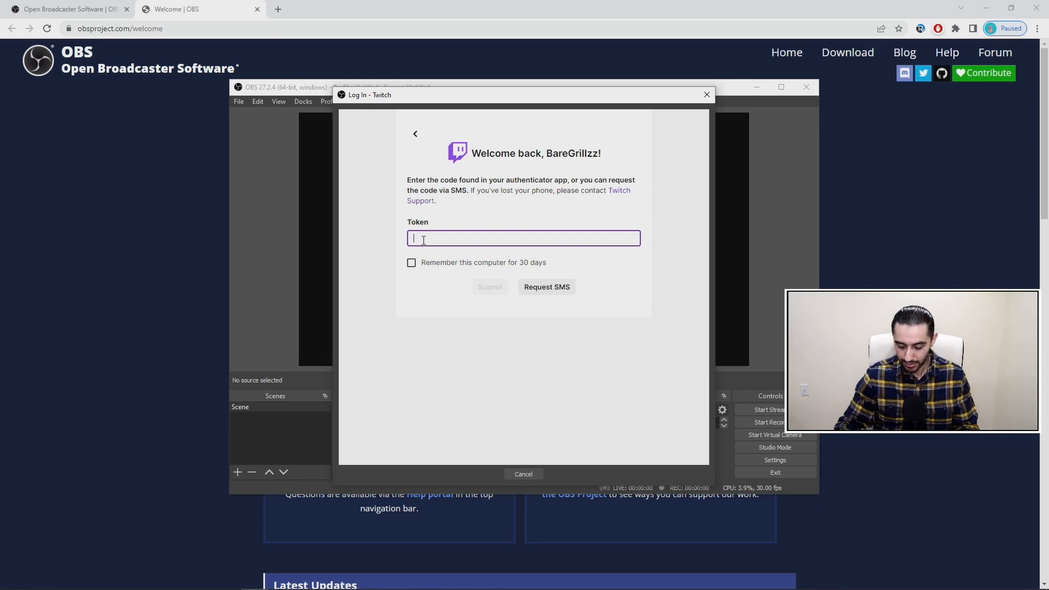
Submit the authenticator code in the Token field, with this computer remembered for 30 days
{"action": "key", "text": "Num_Lock"}
{"action": "type", "text": "•••"}
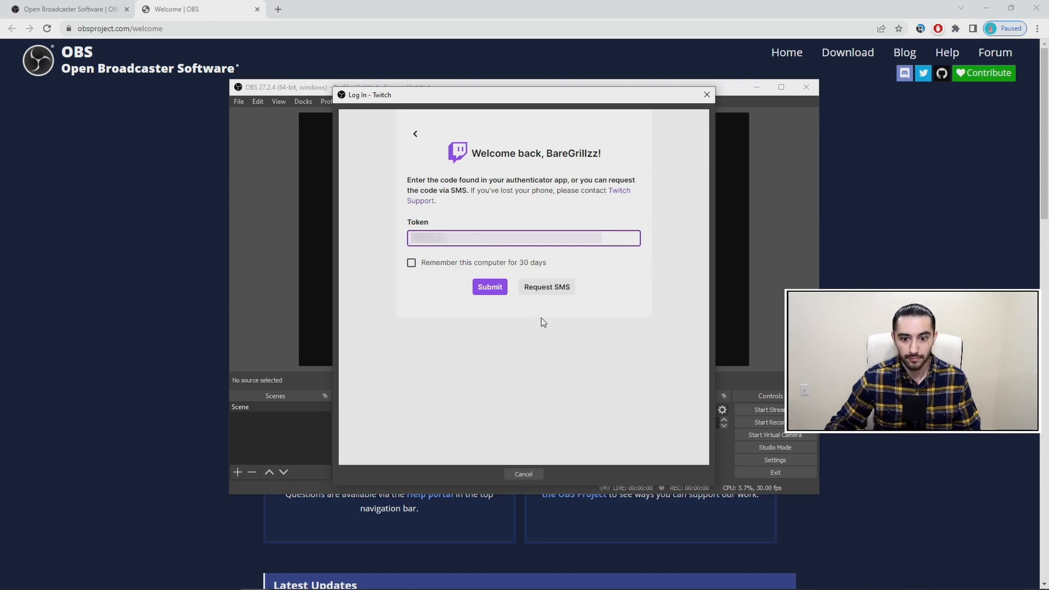
{"action": "left_click", "coordinate": [411, 263]}
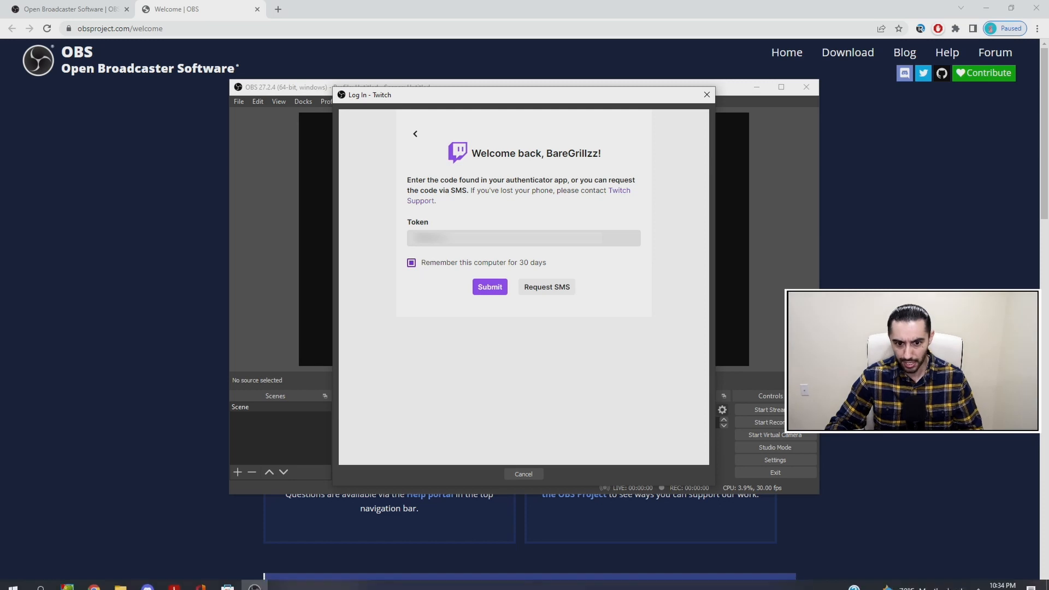
{"action": "left_click", "coordinate": [497, 292]}
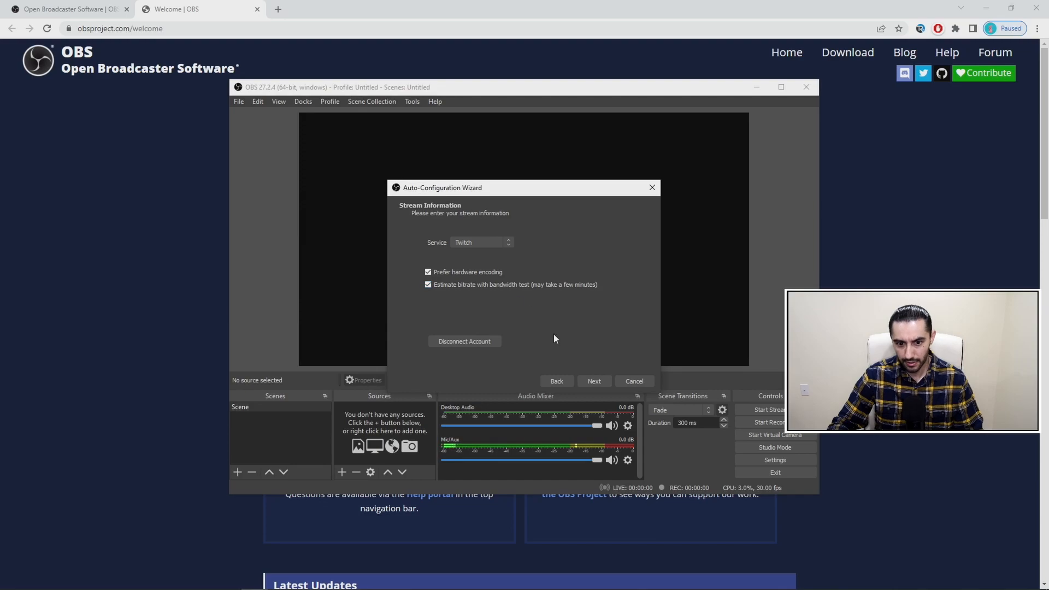
Run the configuration test with hardware encoding preferred and bitrate estimation enabled, and apply the recommended settings
{"action": "left_click", "coordinate": [593, 382]}
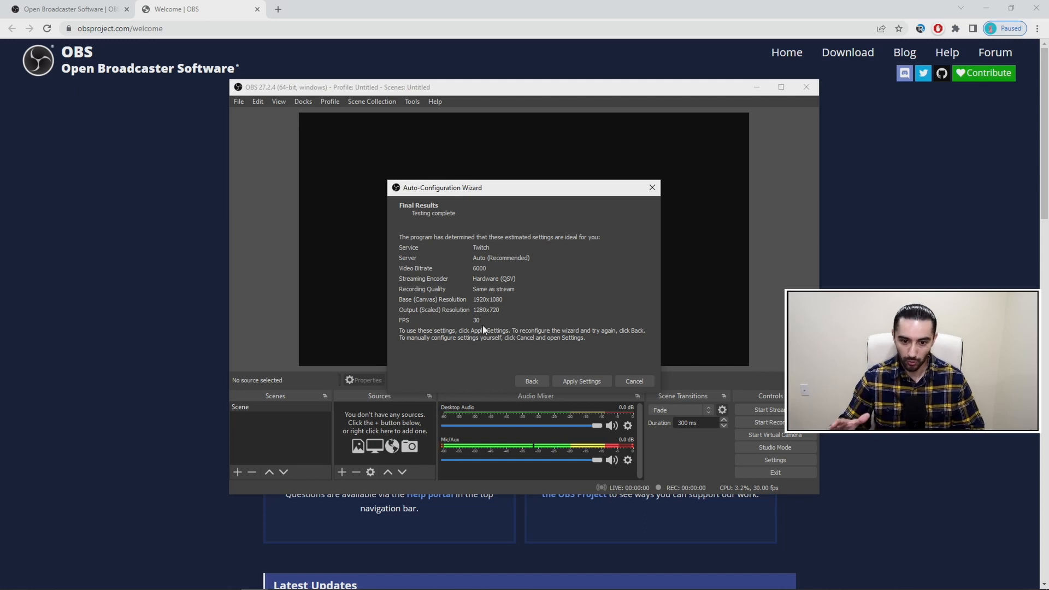
{"action": "left_click", "coordinate": [581, 382]}
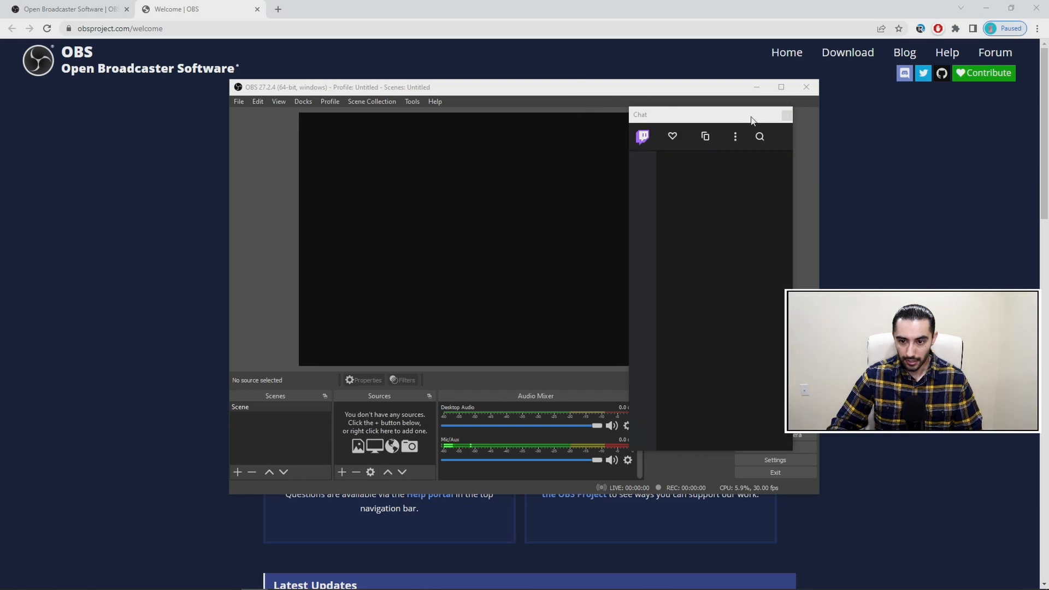
Close the Chat and Stream Information docks, dismissing their notices, and maximize the OBS window
{"action": "left_click", "coordinate": [787, 115]}
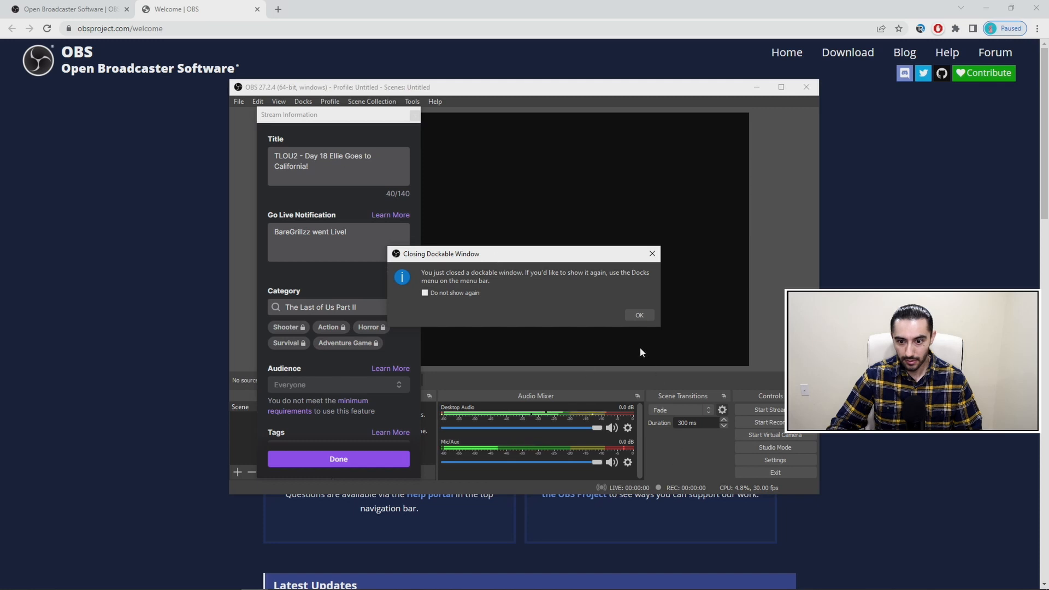
{"action": "left_click", "coordinate": [638, 316]}
{"action": "left_click", "coordinate": [415, 115]}
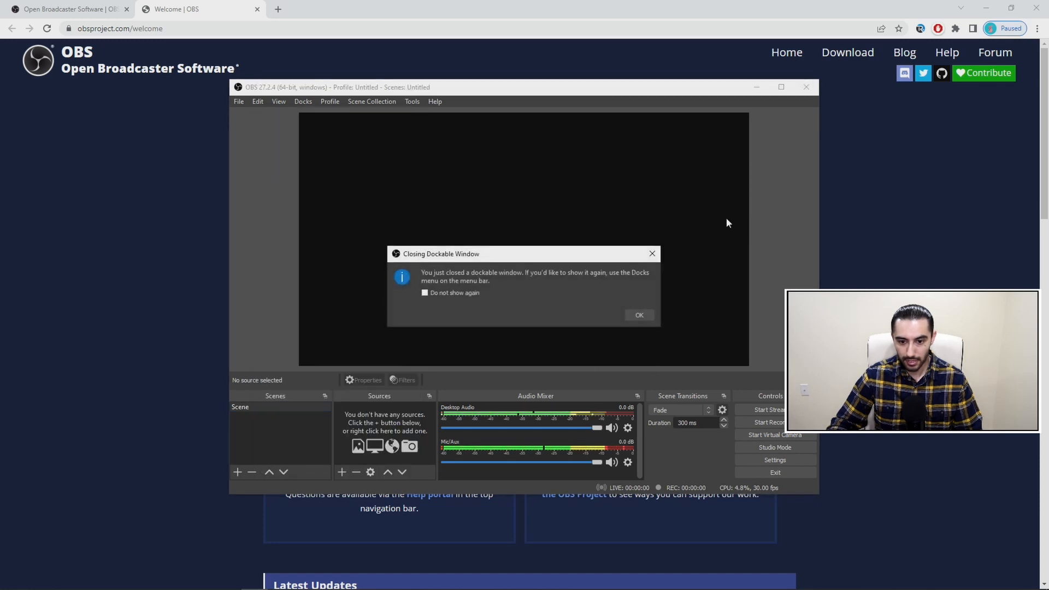
{"action": "left_click", "coordinate": [635, 313]}
{"action": "left_click", "coordinate": [781, 87]}
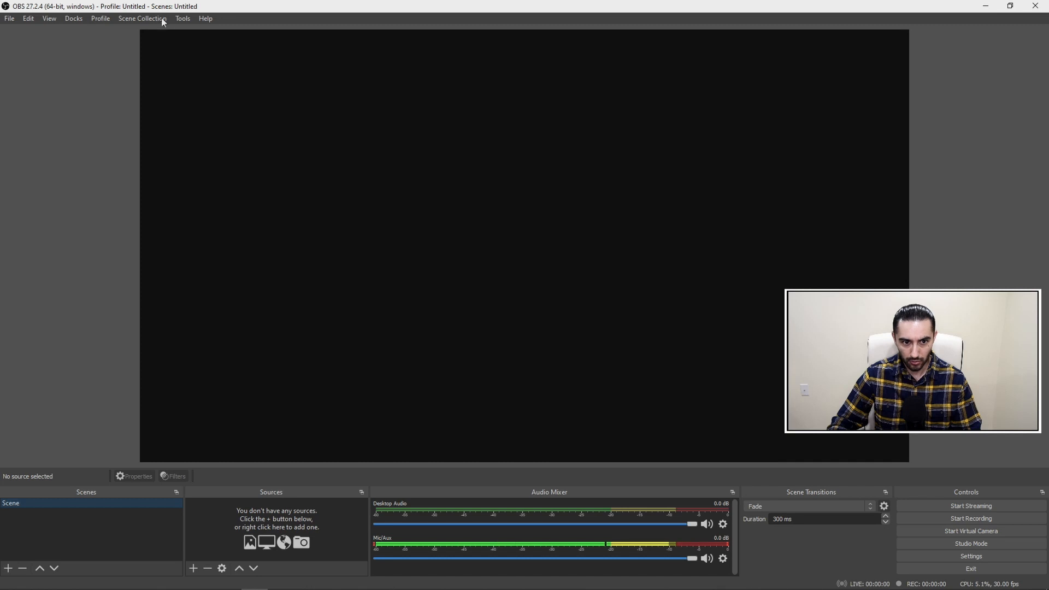
Open the OBS settings and review the General options from language and output through source snapping to multiview
{"action": "left_click", "coordinate": [11, 19]}
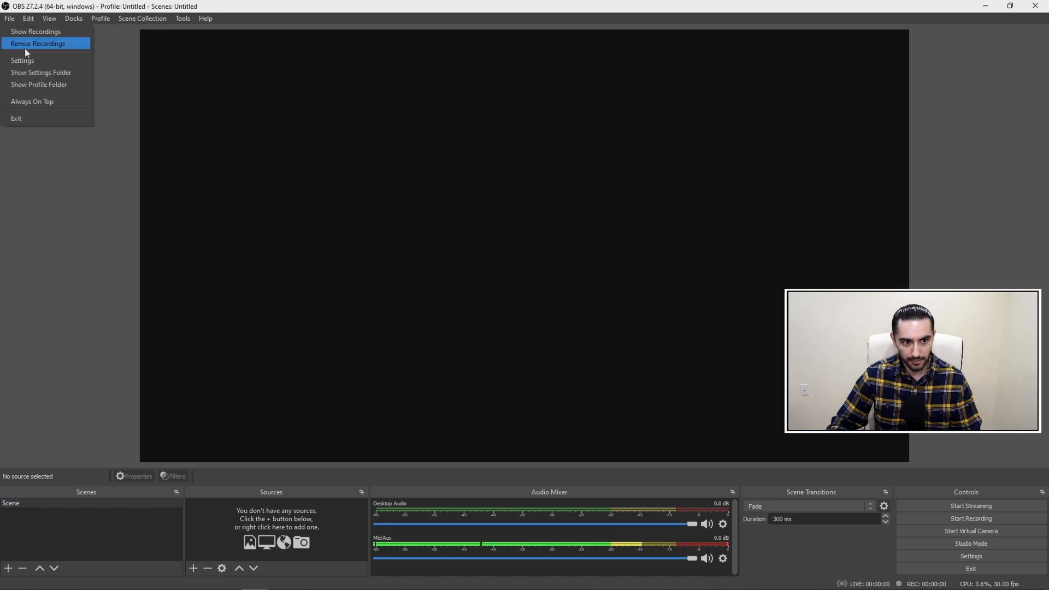
{"action": "left_click", "coordinate": [28, 59]}
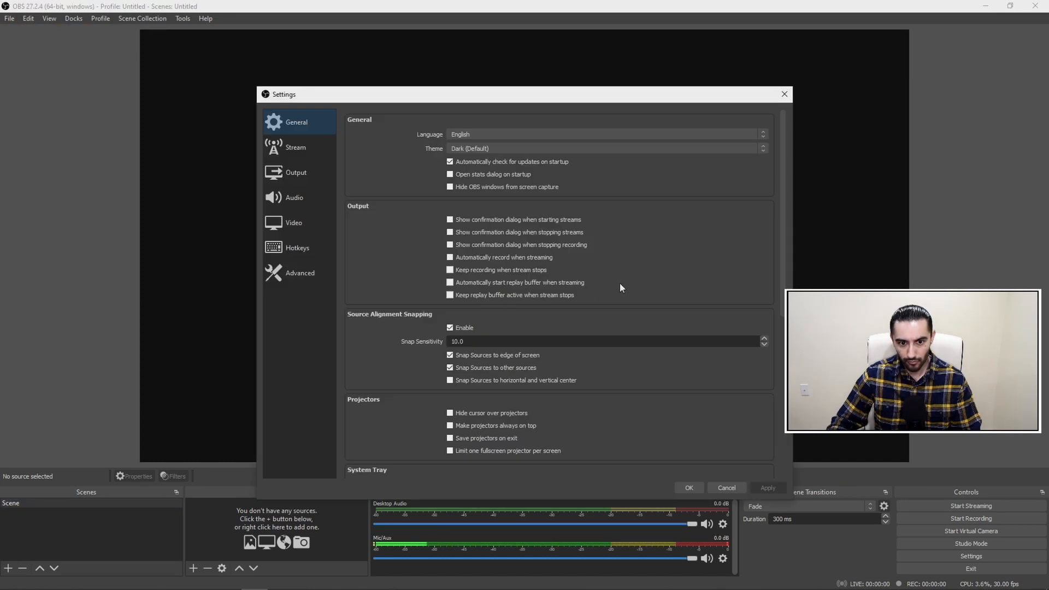
{"action": "left_click_drag", "start_coordinate": [524, 99], "coordinate": [519, 44]}
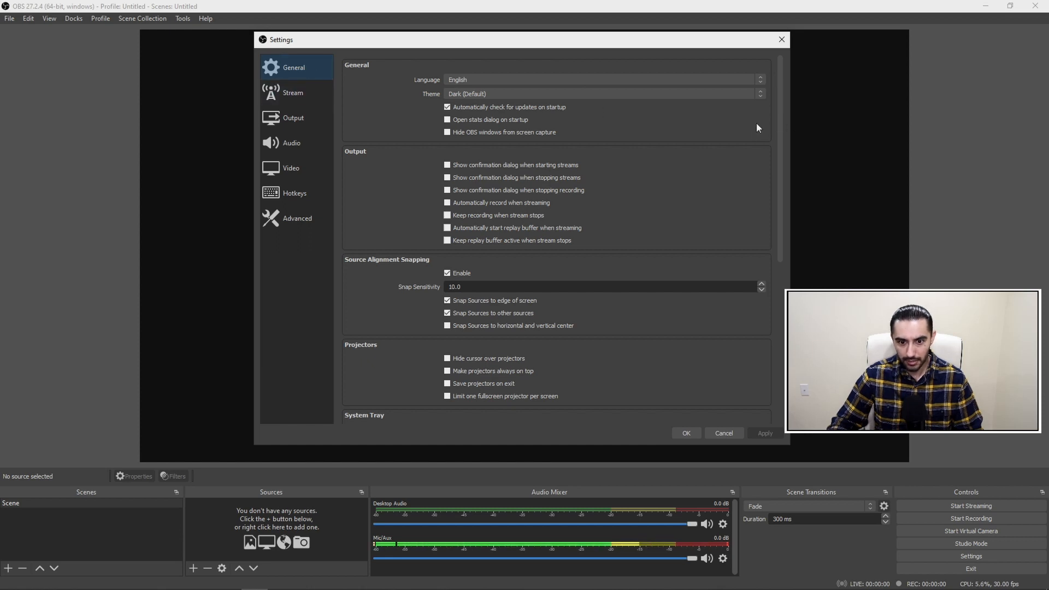
{"action": "scroll", "coordinate": [757, 127], "scroll_direction": "down", "scroll_amount": 3}
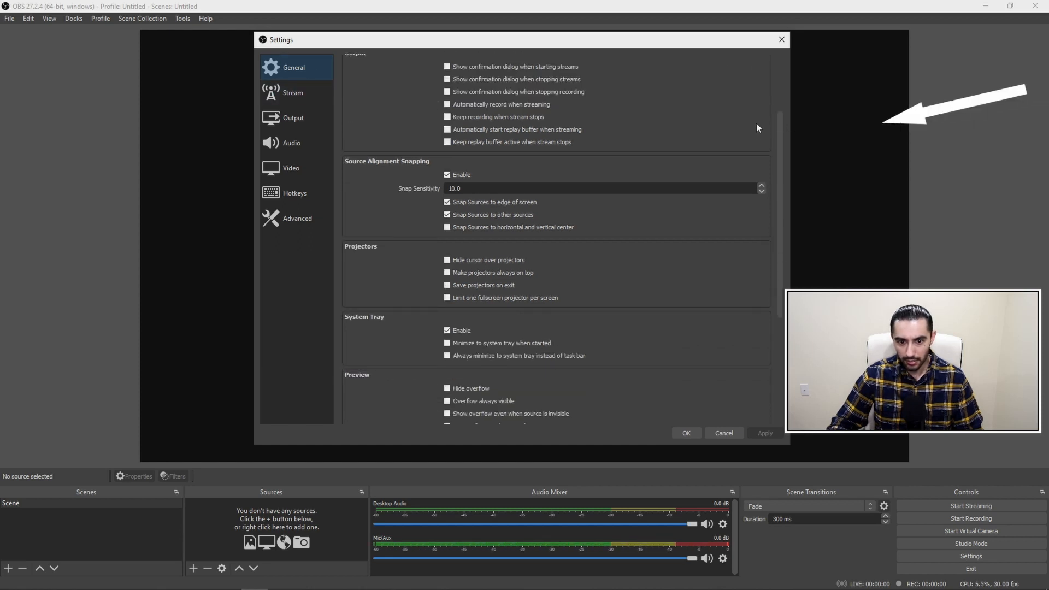
{"action": "scroll", "coordinate": [757, 124], "scroll_direction": "down", "scroll_amount": 2}
{"action": "scroll", "coordinate": [757, 124], "scroll_direction": "down", "scroll_amount": 3}
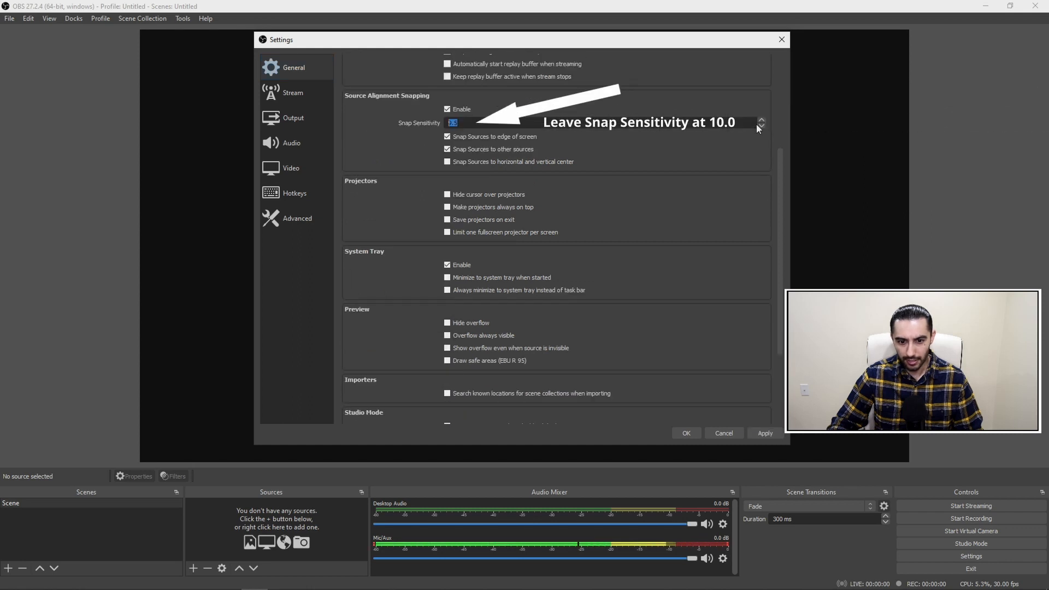
{"action": "scroll", "coordinate": [777, 174], "scroll_direction": "down", "scroll_amount": 2}
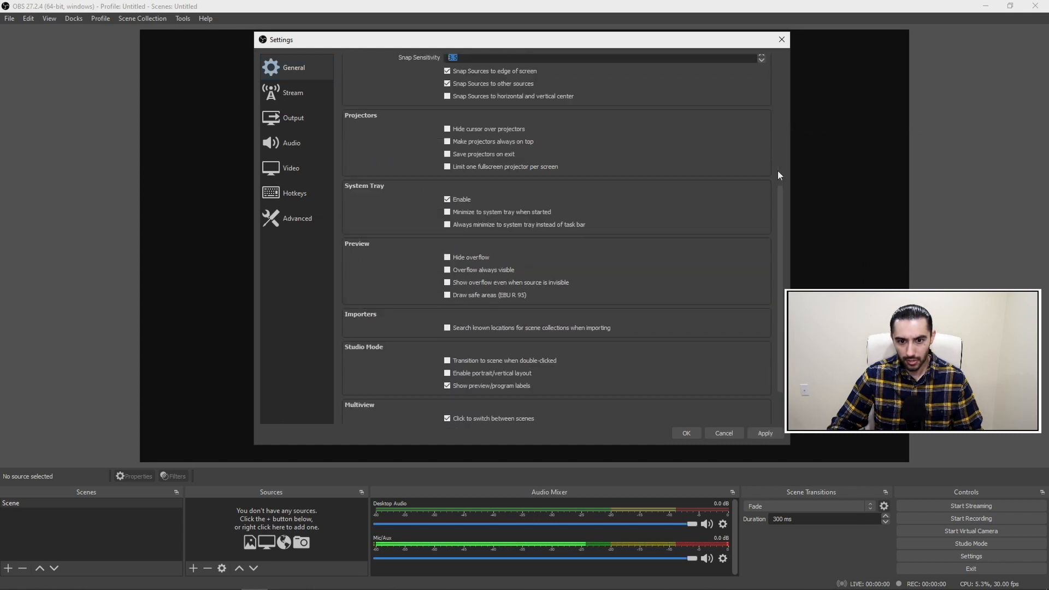
{"action": "scroll", "coordinate": [778, 175], "scroll_direction": "down", "scroll_amount": 2}
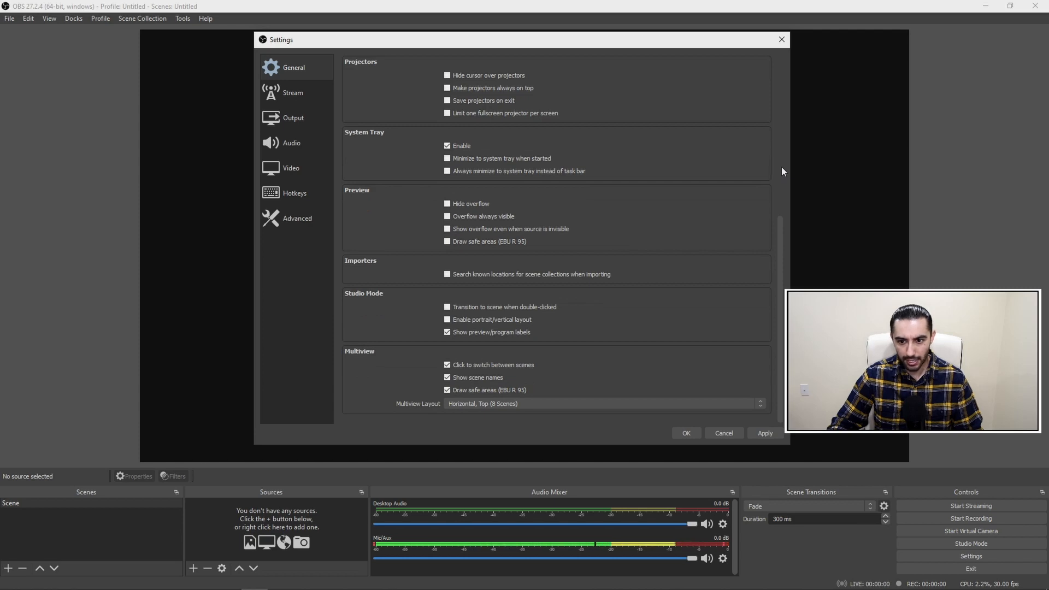
{"action": "scroll", "coordinate": [782, 168], "scroll_direction": "up", "scroll_amount": 5}
{"action": "scroll", "coordinate": [782, 166], "scroll_direction": "up", "scroll_amount": 1}
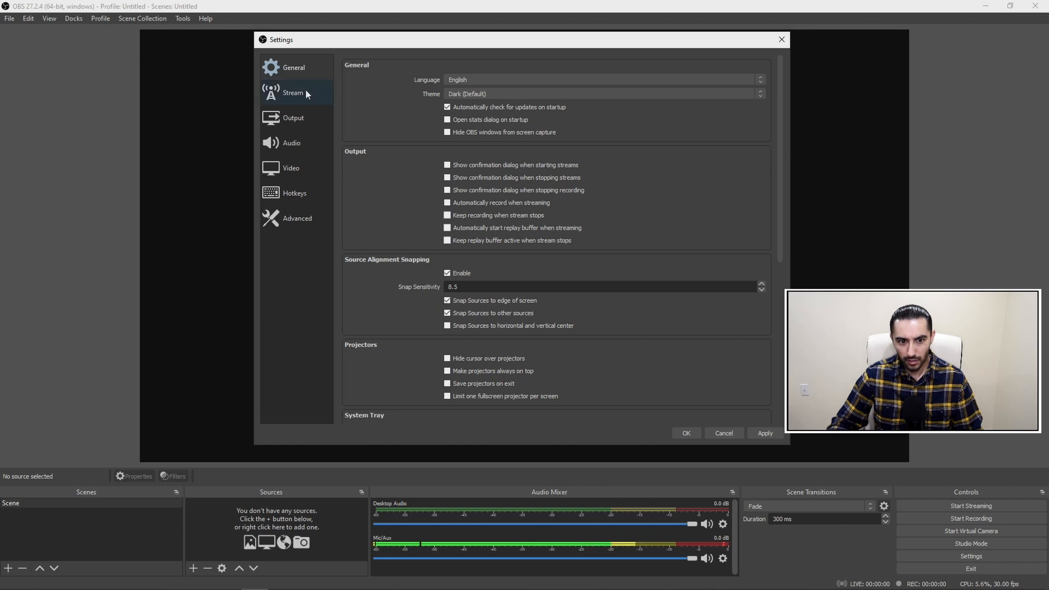
Check the available streaming services in the Stream settings, leaving Twitch selected
{"action": "left_click", "coordinate": [289, 94]}
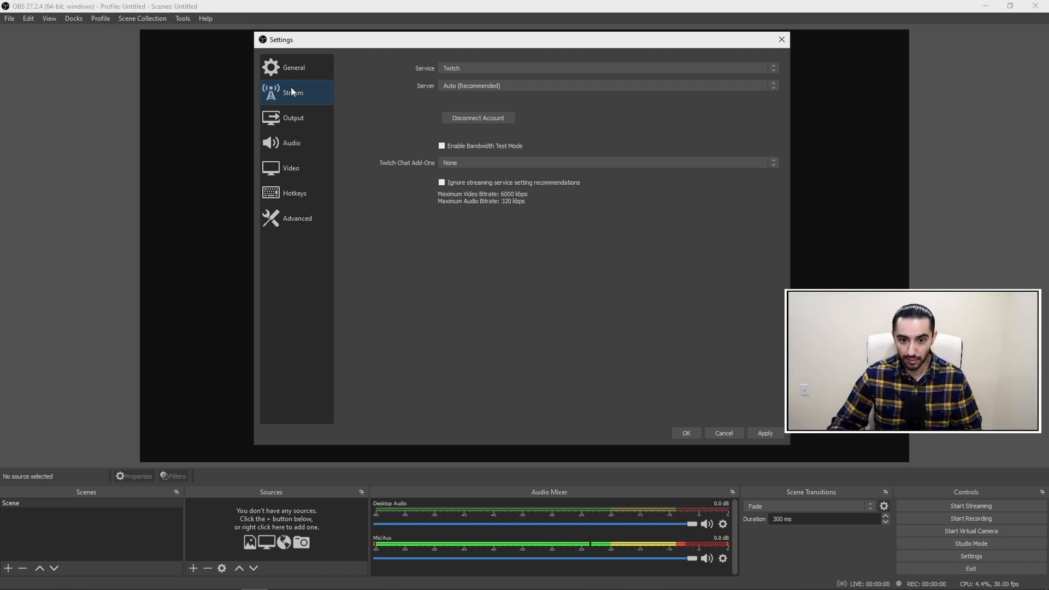
{"action": "left_click", "coordinate": [464, 67]}
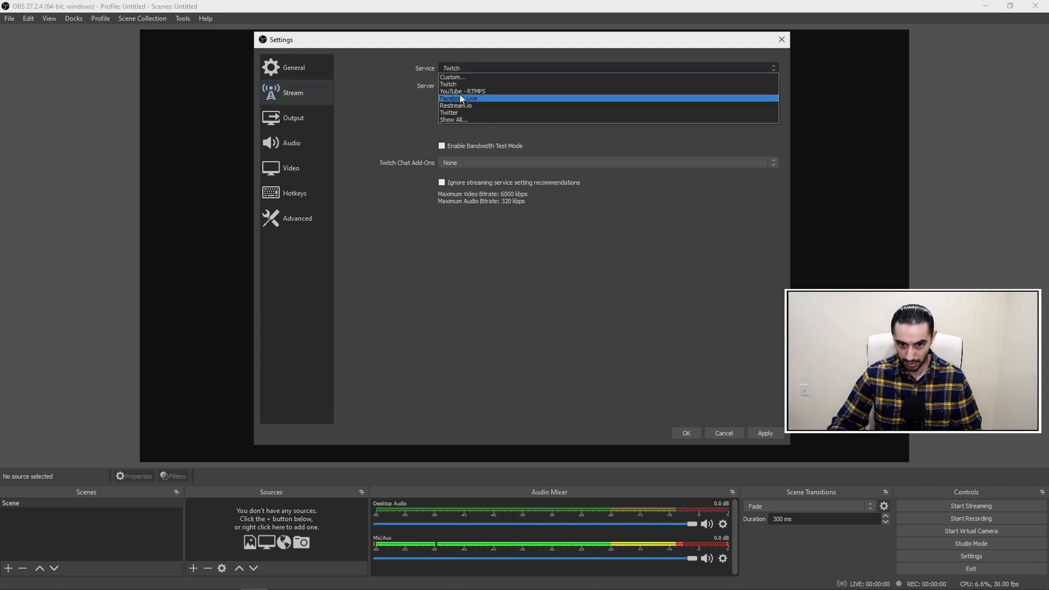
{"action": "left_click", "coordinate": [418, 91]}
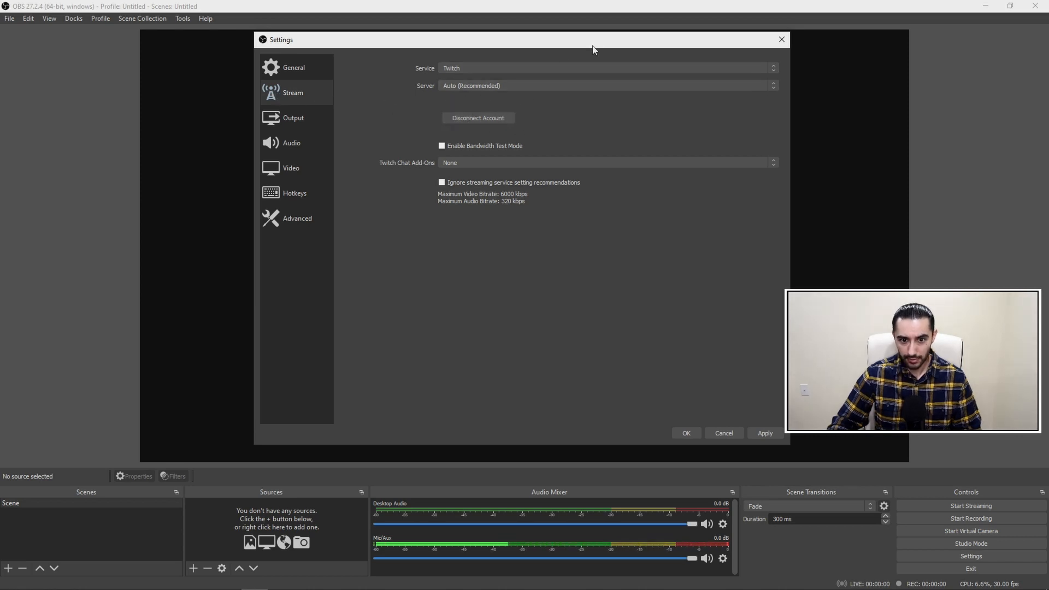
Switch the output mode to Advanced and look through its Streaming, Recording, Audio and Replay Buffer sections
{"action": "left_click", "coordinate": [290, 116]}
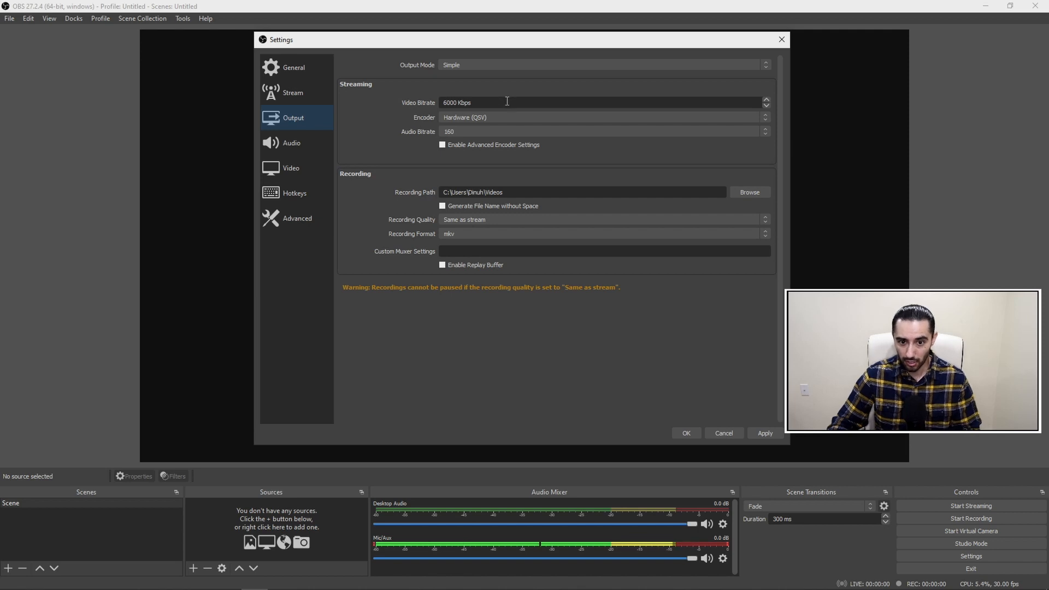
{"action": "left_click", "coordinate": [464, 64]}
{"action": "left_click", "coordinate": [462, 81]}
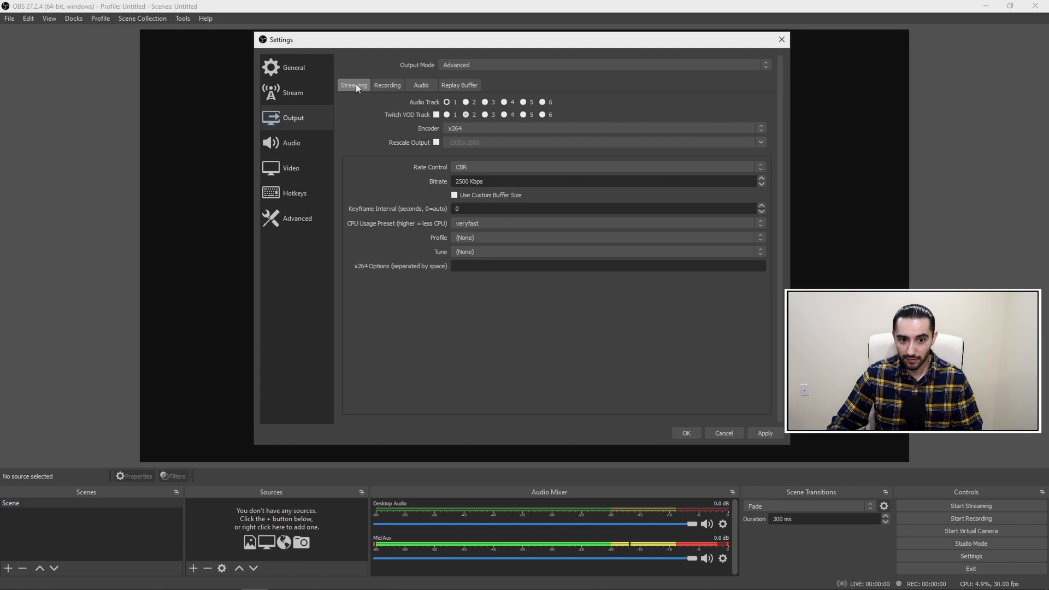
{"action": "left_click", "coordinate": [386, 85]}
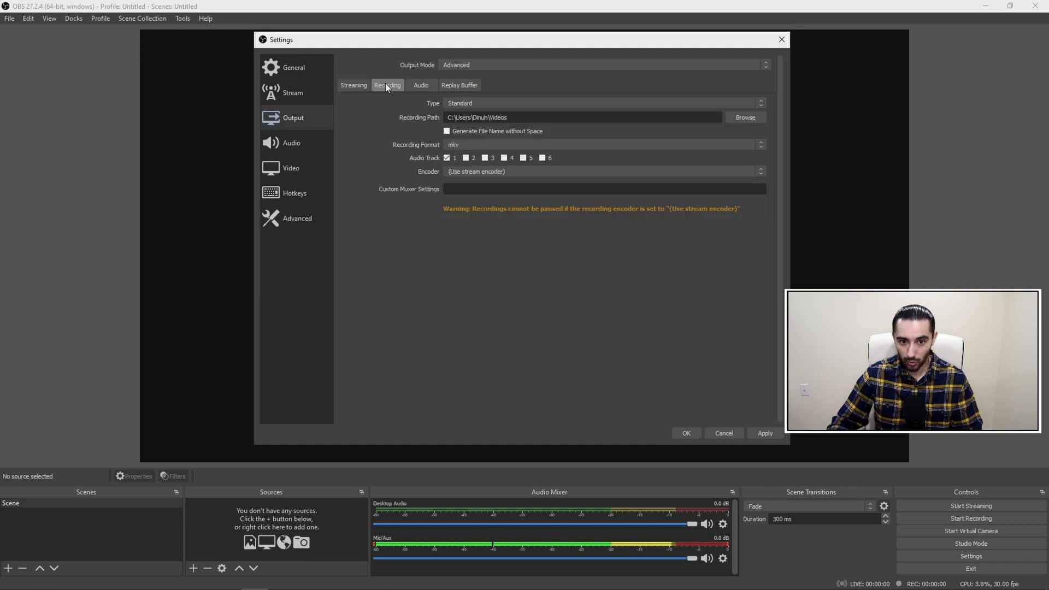
{"action": "left_click", "coordinate": [419, 86]}
{"action": "left_click", "coordinate": [456, 86]}
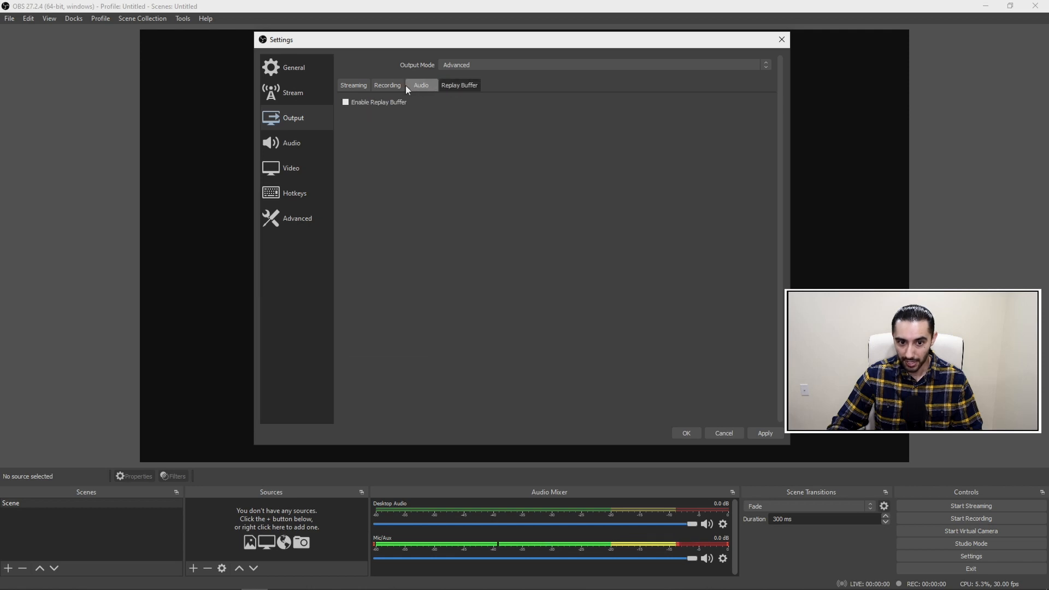
{"action": "left_click", "coordinate": [353, 84]}
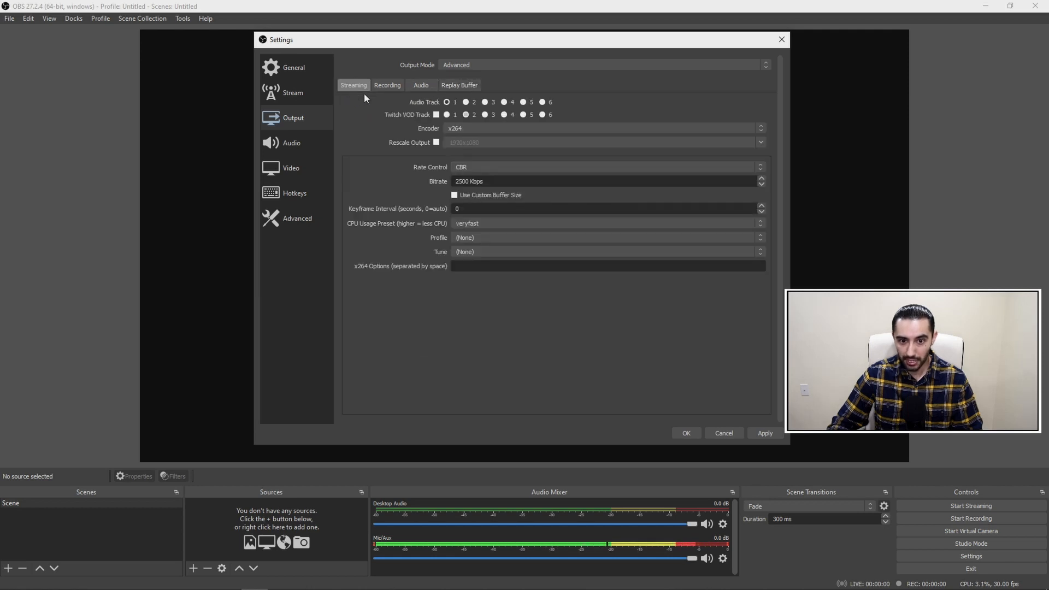
Keep x264 as the streaming encoder and set the streaming bitrate to 6000 Kbps
{"action": "left_click", "coordinate": [466, 128]}
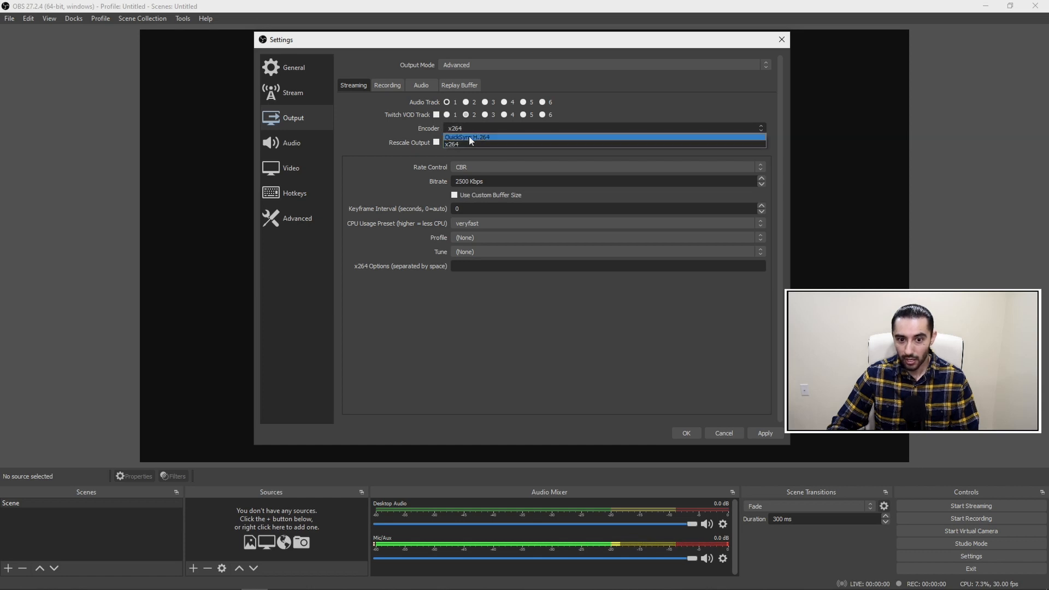
{"action": "left_click", "coordinate": [469, 127]}
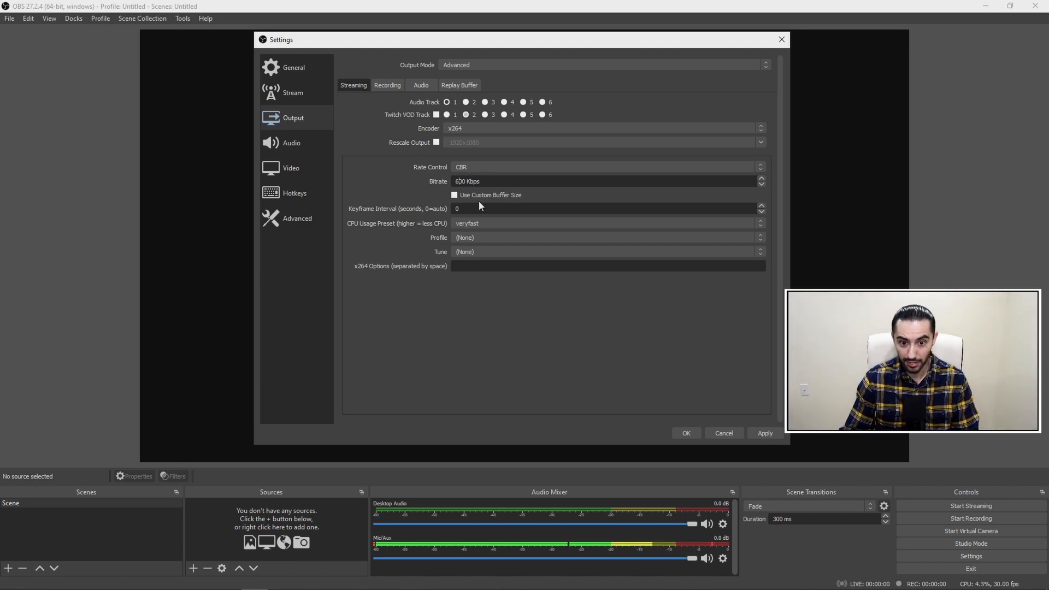
{"action": "type", "text": "0"}
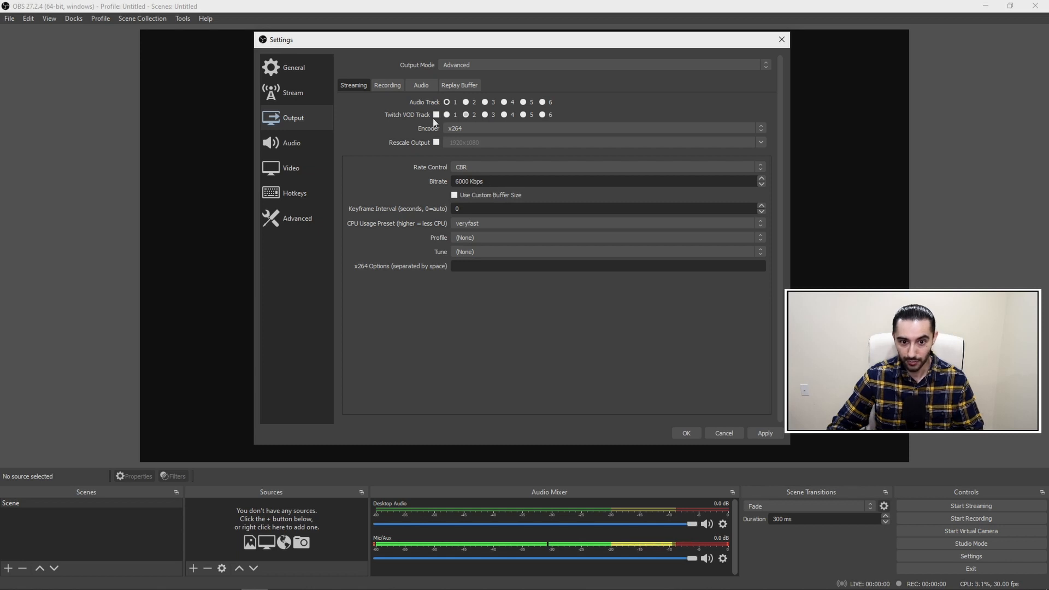
Set the recording format to mp4 and review the output's audio track and replay buffer settings
{"action": "left_click", "coordinate": [384, 87]}
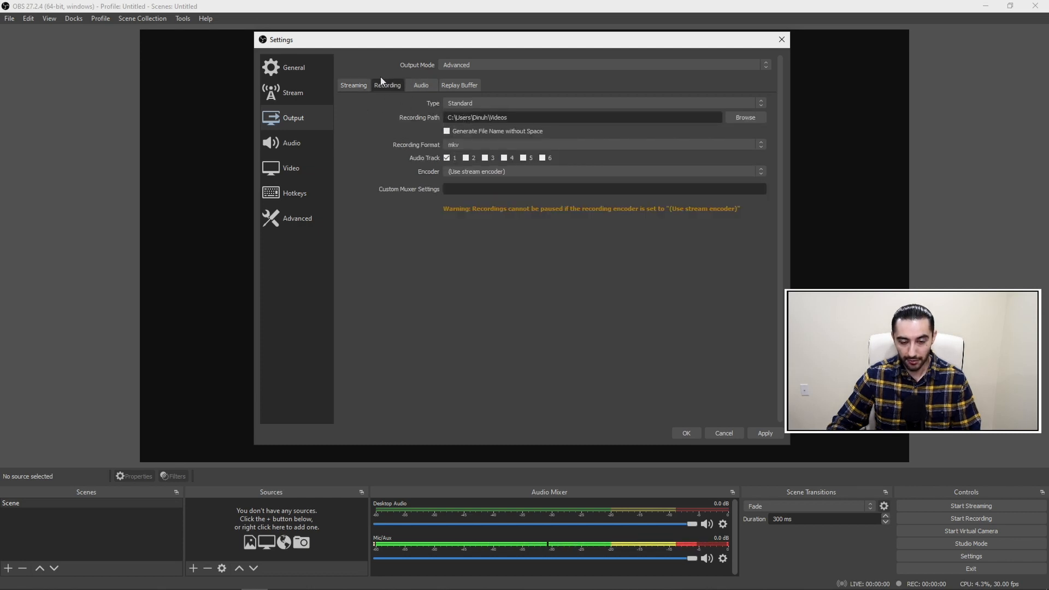
{"action": "left_click", "coordinate": [461, 147]}
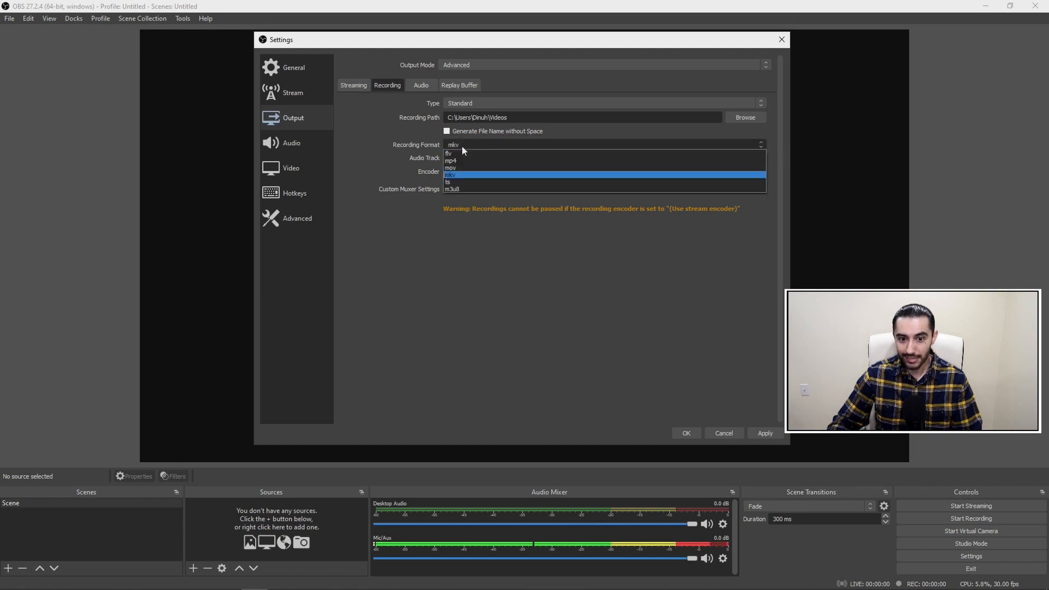
{"action": "left_click", "coordinate": [457, 160]}
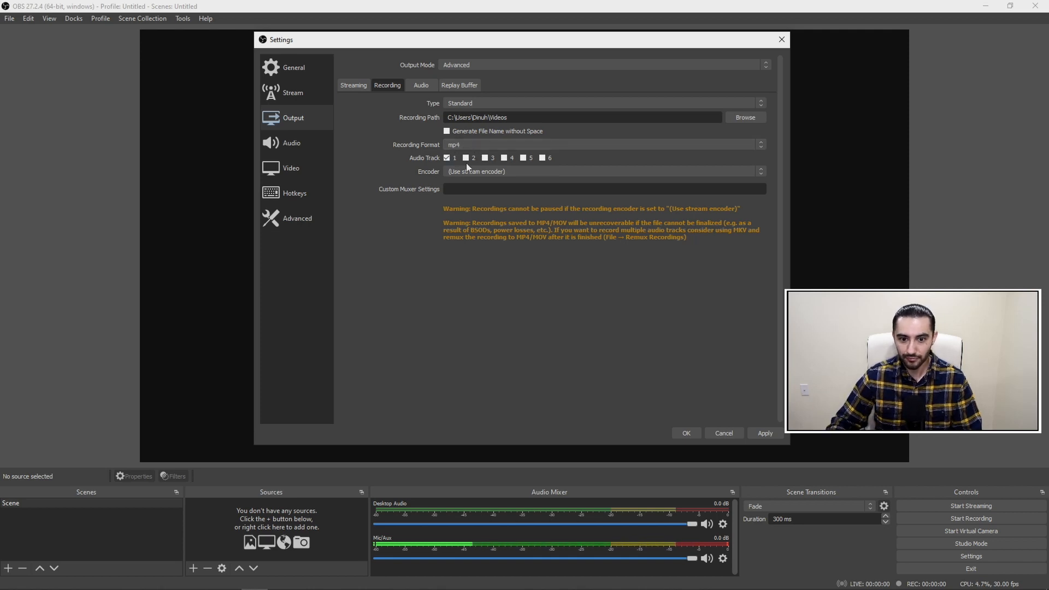
{"action": "left_click", "coordinate": [415, 86]}
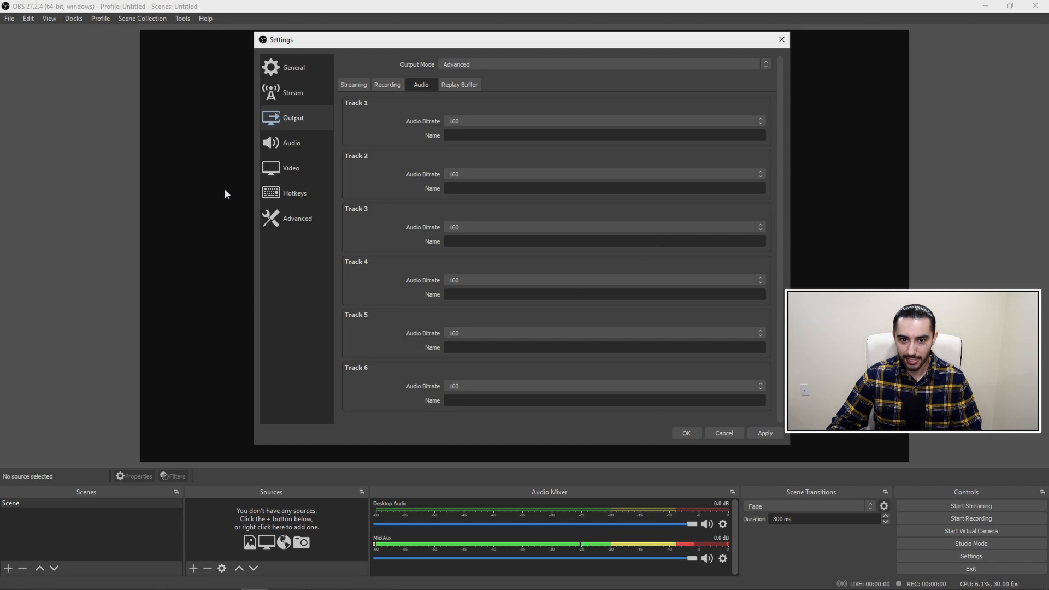
{"action": "left_click", "coordinate": [462, 85]}
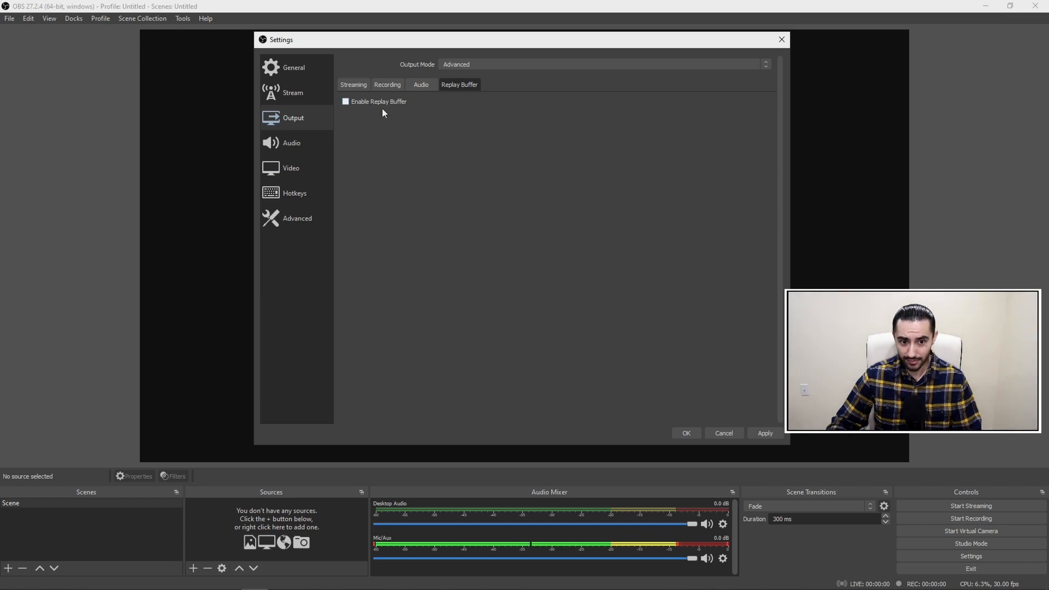
Choose 48 kHz as the sample rate in the general audio settings
{"action": "left_click", "coordinate": [292, 144]}
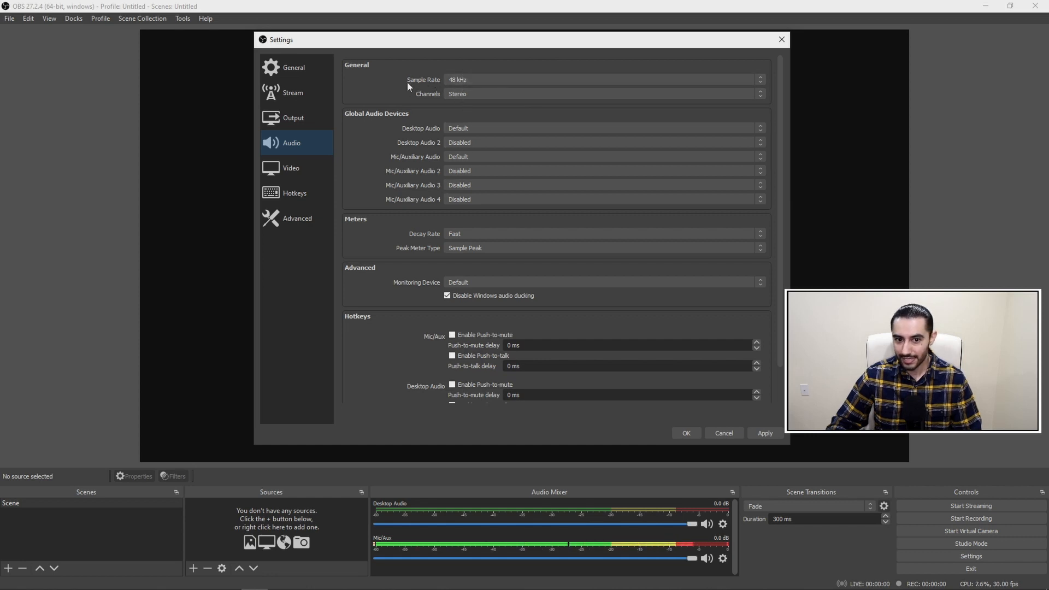
{"action": "left_click", "coordinate": [466, 81]}
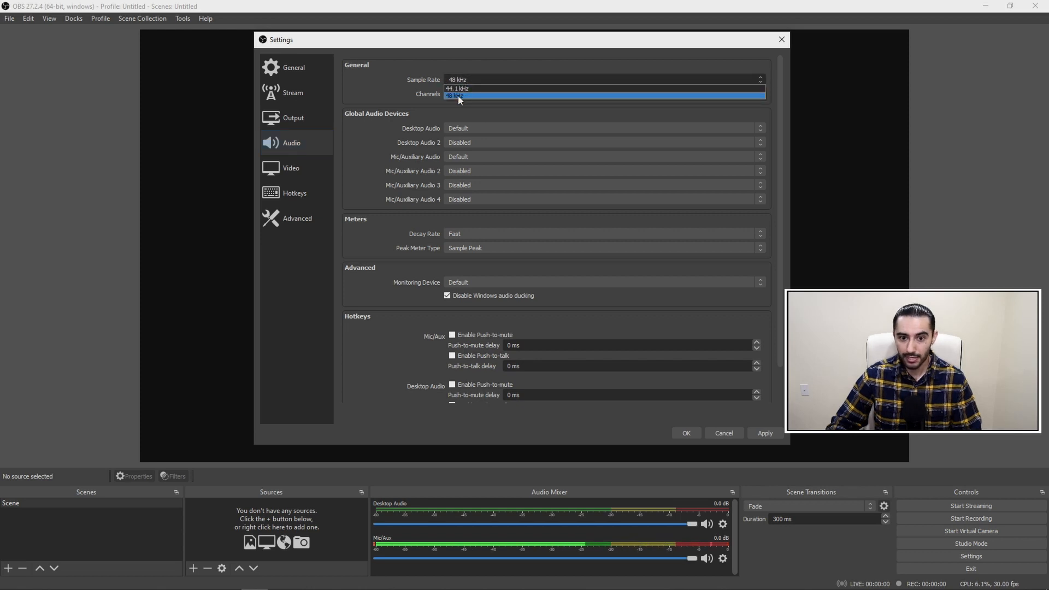
{"action": "left_click", "coordinate": [457, 96]}
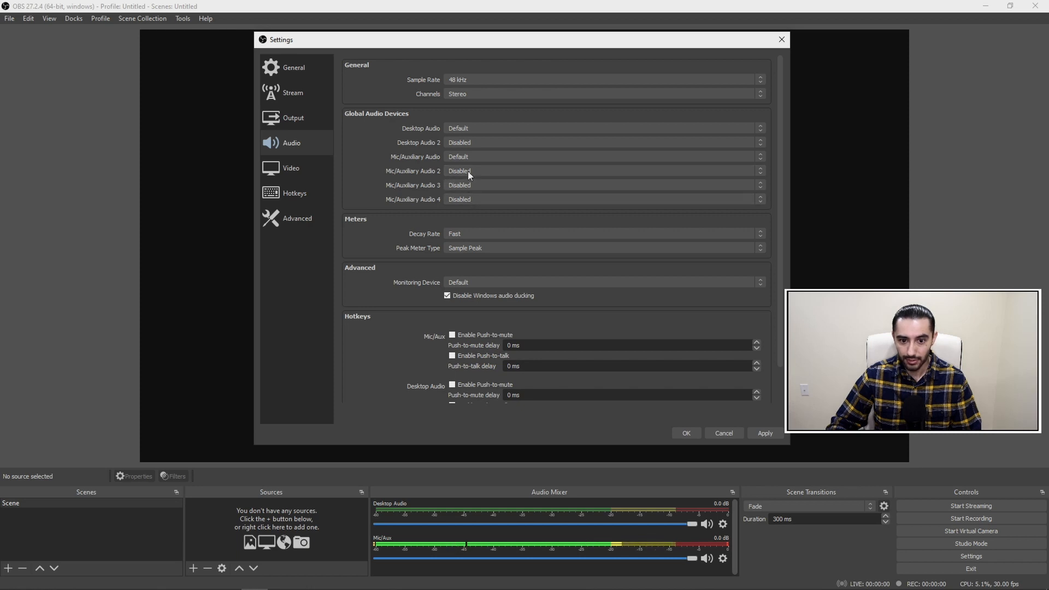
Set the global Desktop Audio and Mic/Auxiliary Audio devices to Disabled and review the remaining audio settings
{"action": "left_click", "coordinate": [469, 129]}
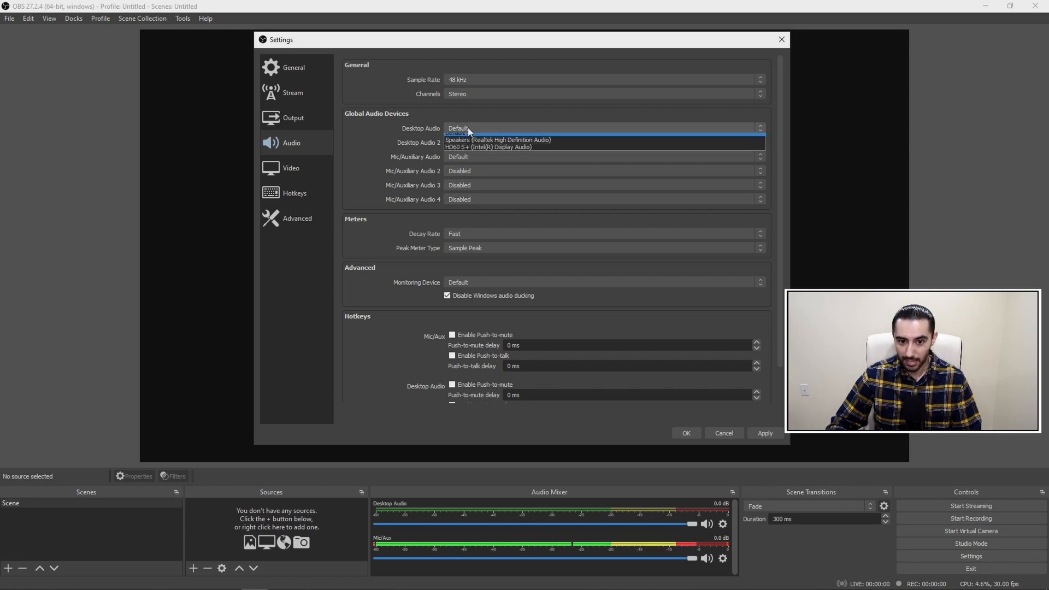
{"action": "left_click", "coordinate": [468, 130]}
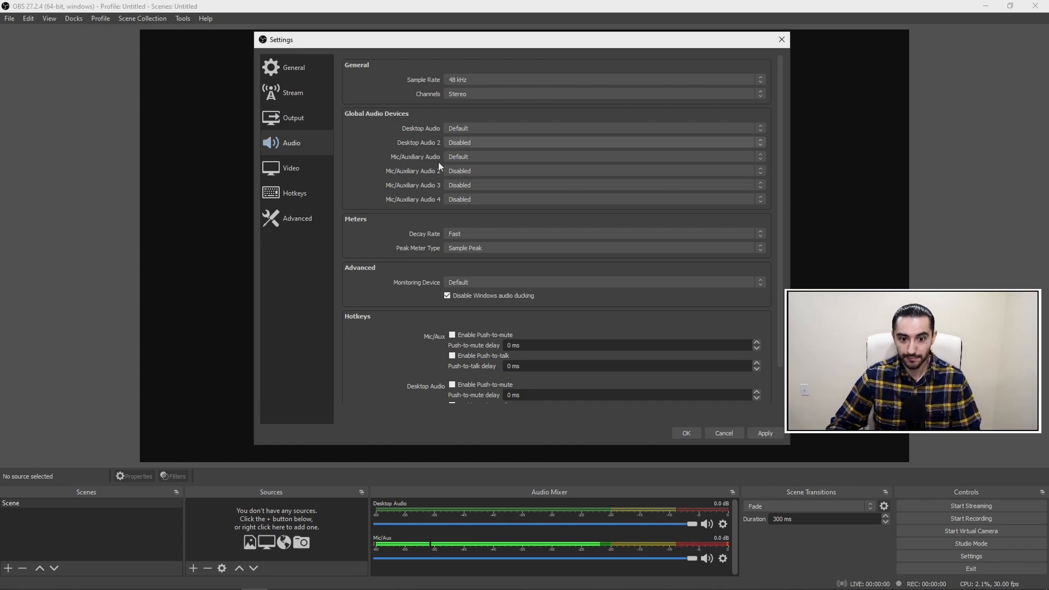
{"action": "left_click", "coordinate": [461, 128]}
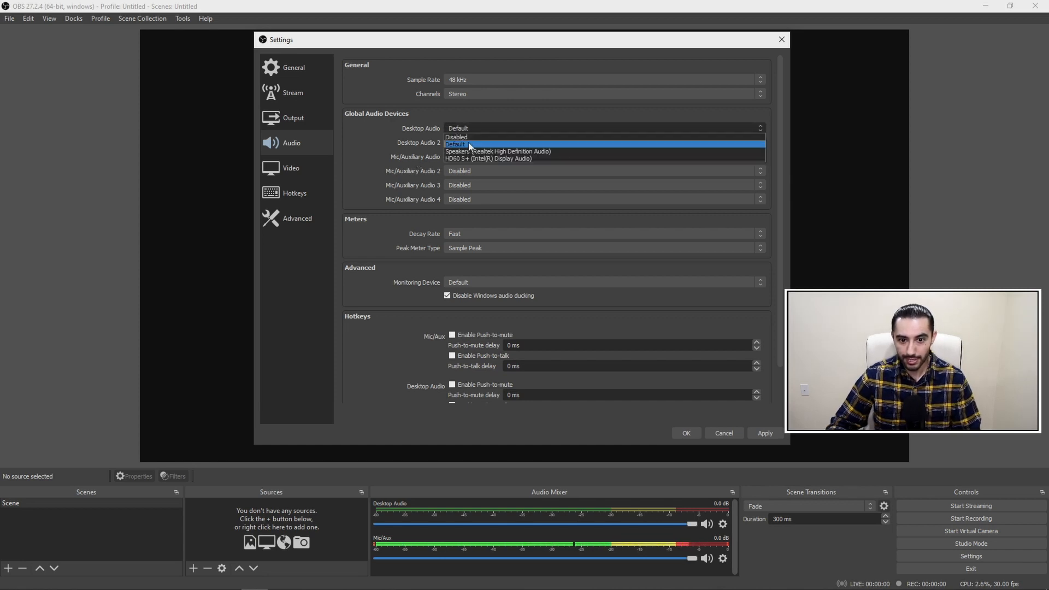
{"action": "left_click", "coordinate": [467, 142]}
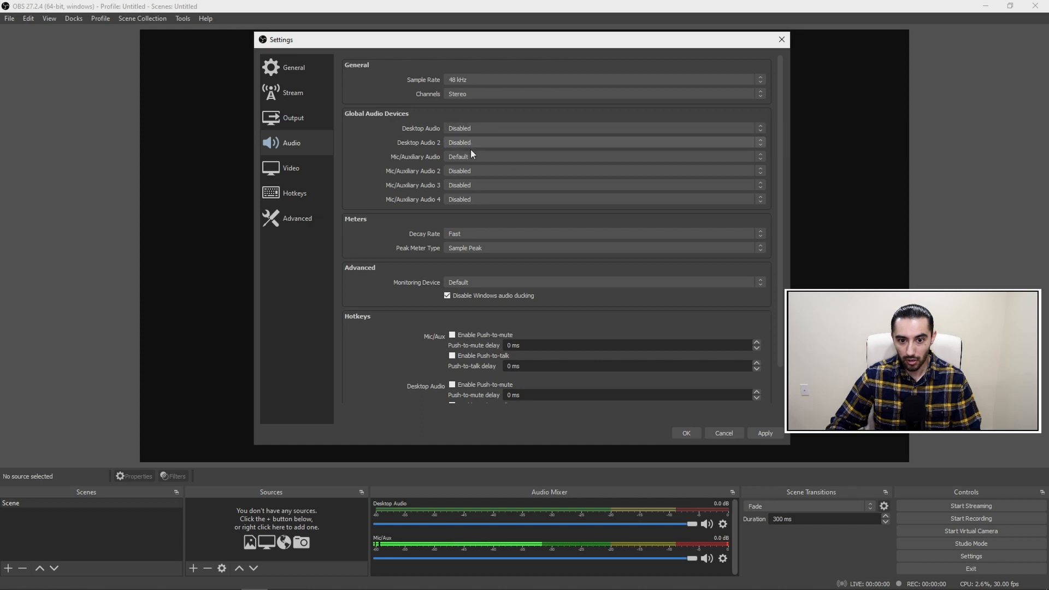
{"action": "left_click", "coordinate": [470, 155]}
{"action": "left_click", "coordinate": [470, 166]}
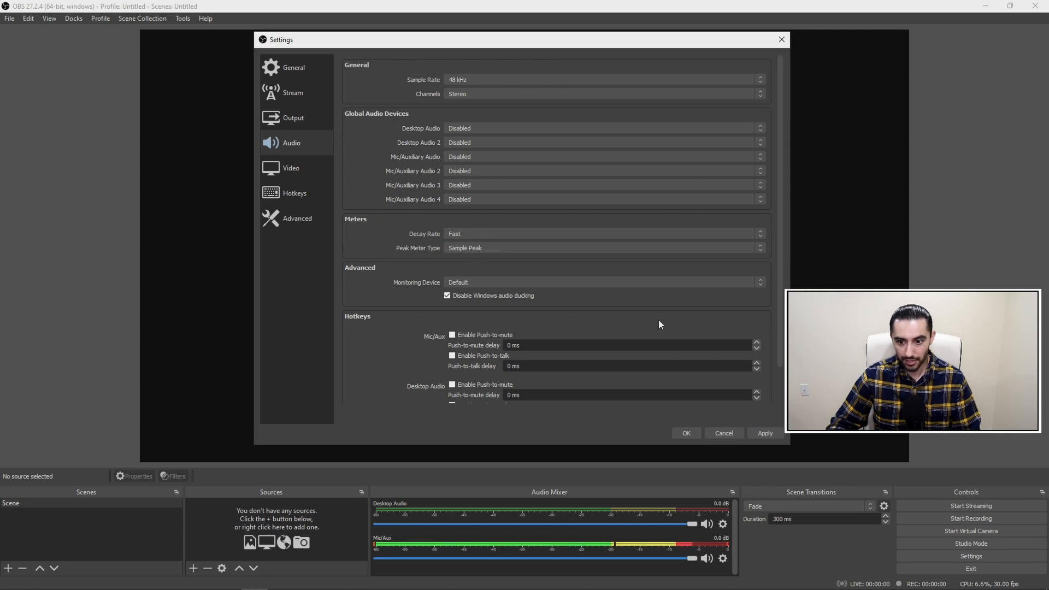
{"action": "left_click_drag", "start_coordinate": [779, 195], "coordinate": [785, 244]}
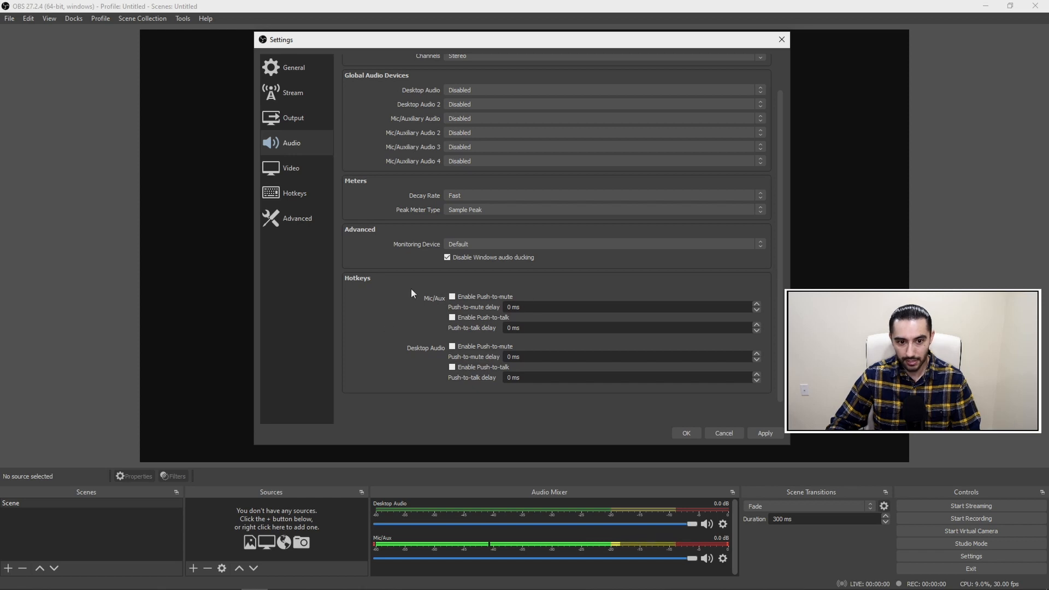
Set the output (scaled) resolution to 1920x1080 in the video settings, keeping the base canvas resolution at 1920x1080
{"action": "left_click", "coordinate": [298, 169]}
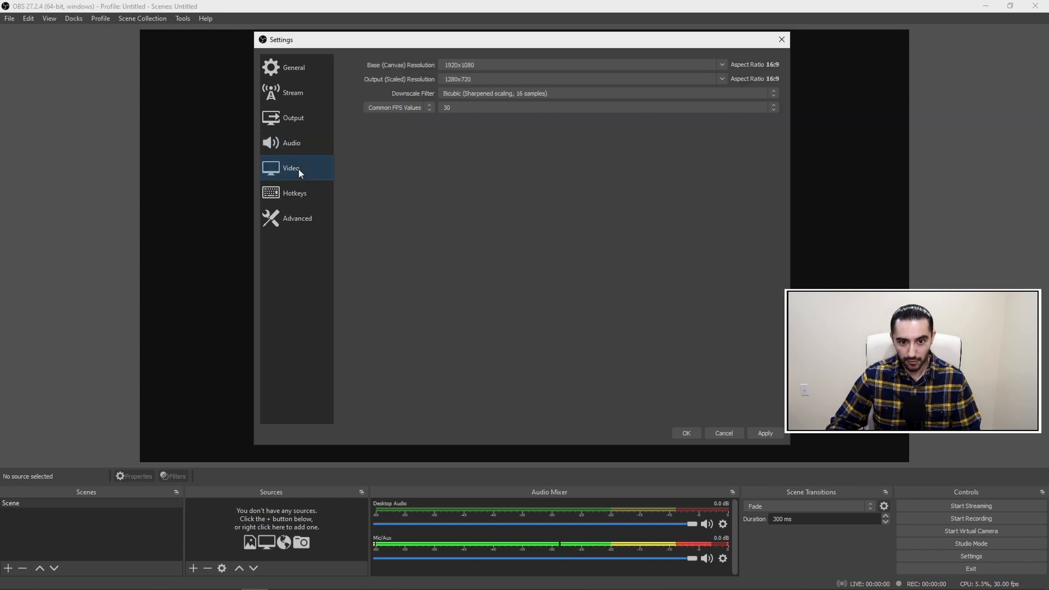
{"action": "left_click", "coordinate": [481, 65]}
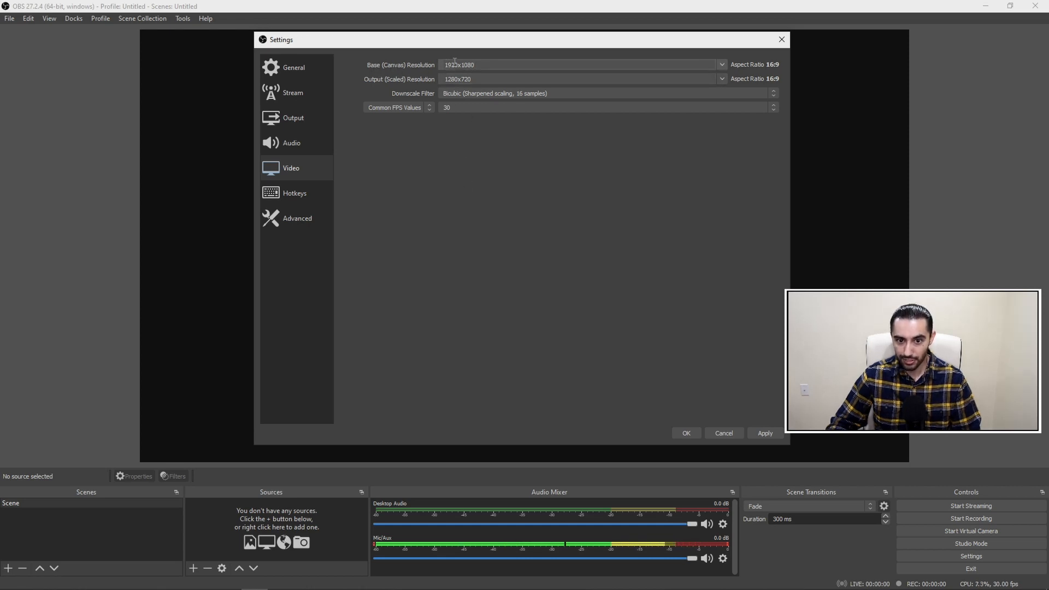
{"action": "left_click", "coordinate": [477, 80]}
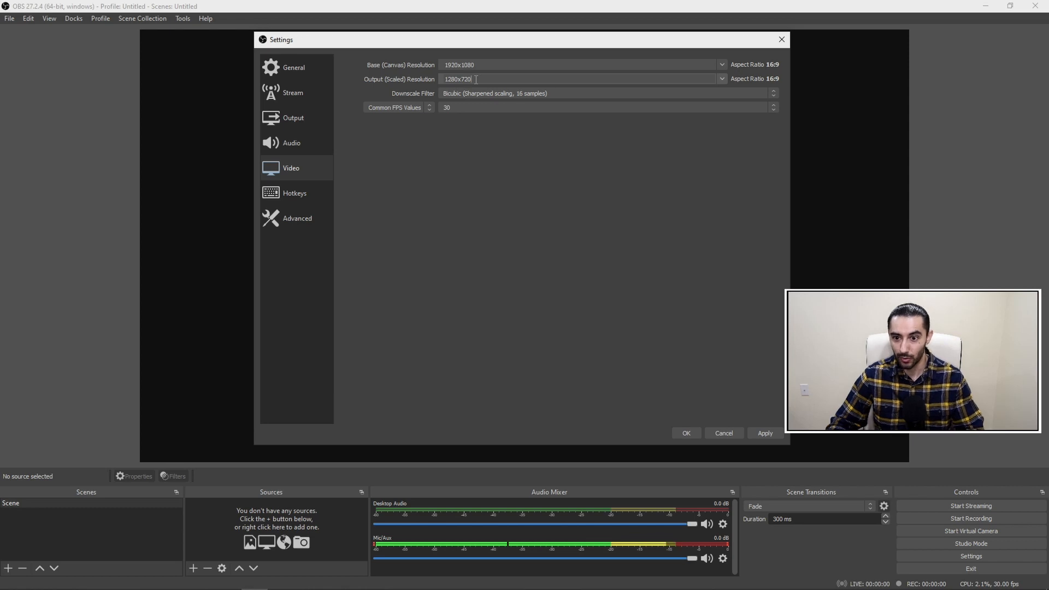
{"action": "left_click", "coordinate": [722, 80]}
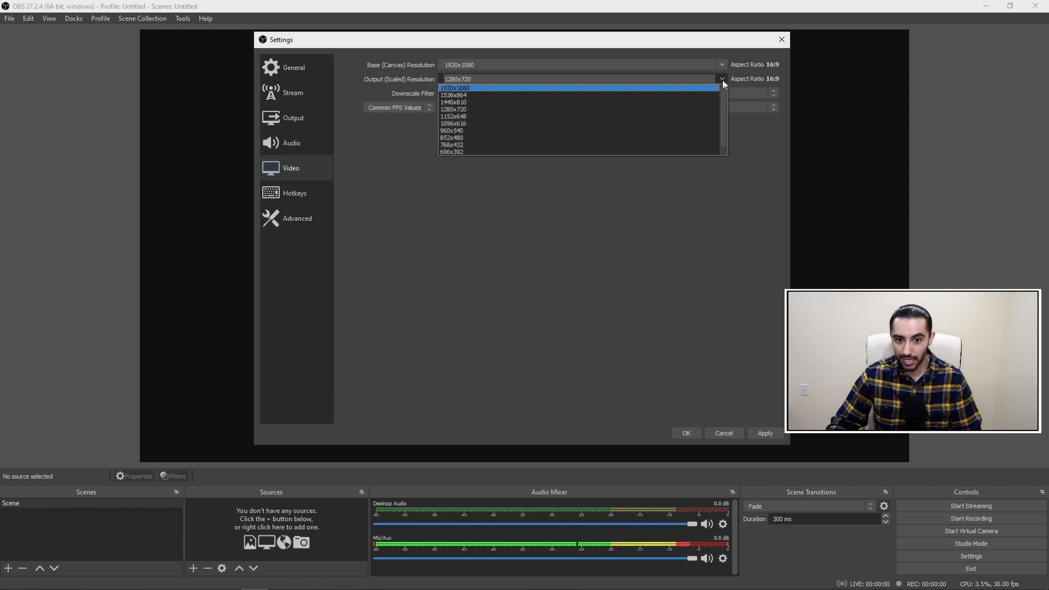
{"action": "left_click", "coordinate": [497, 88]}
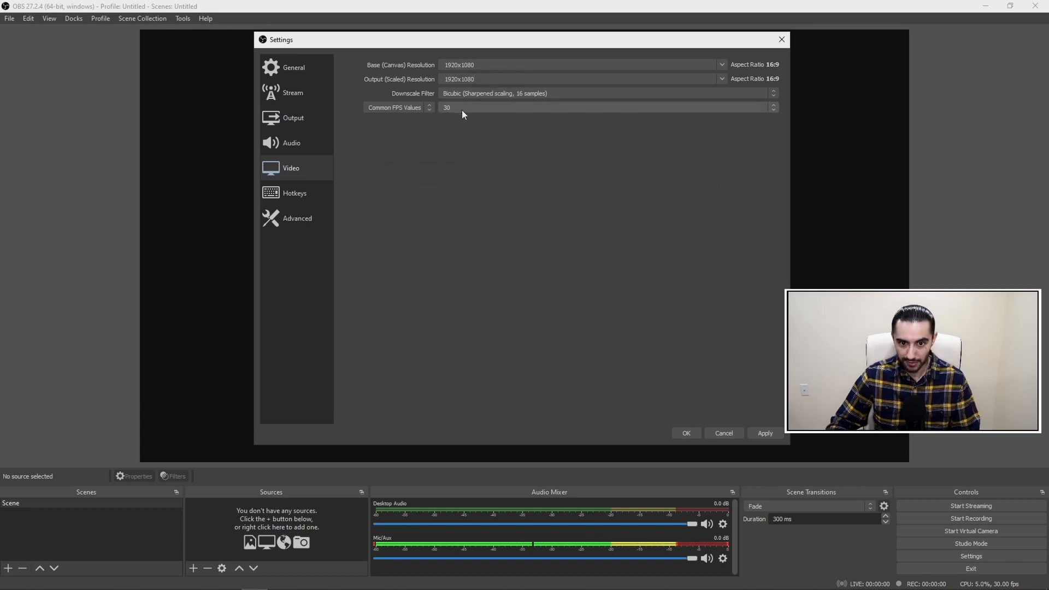
Review the hotkey assignments and the advanced settings without changing them, and apply the settings
{"action": "left_click", "coordinate": [280, 195]}
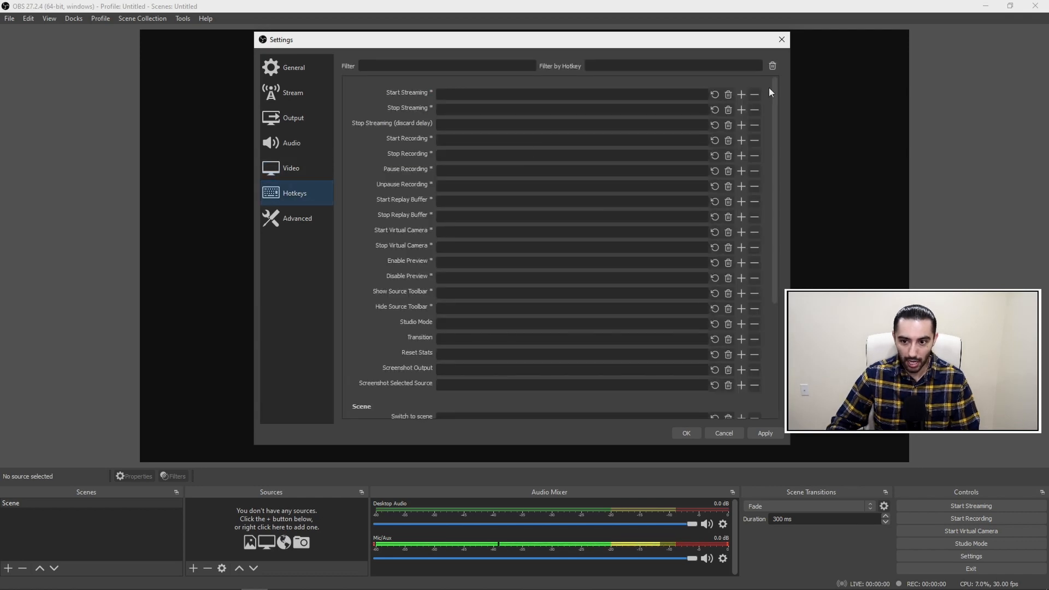
{"action": "mouse_move", "coordinate": [774, 86]}
{"action": "left_mouse_down"}
{"action": "mouse_move", "coordinate": [773, 241]}
{"action": "mouse_move", "coordinate": [772, 86]}
{"action": "left_mouse_up"}
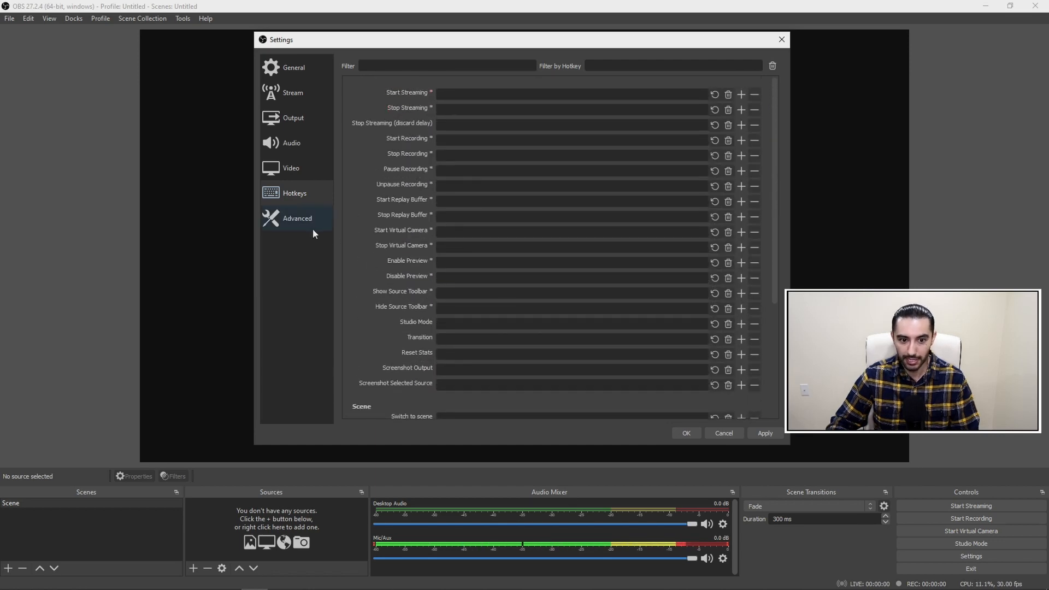
{"action": "left_click", "coordinate": [288, 224]}
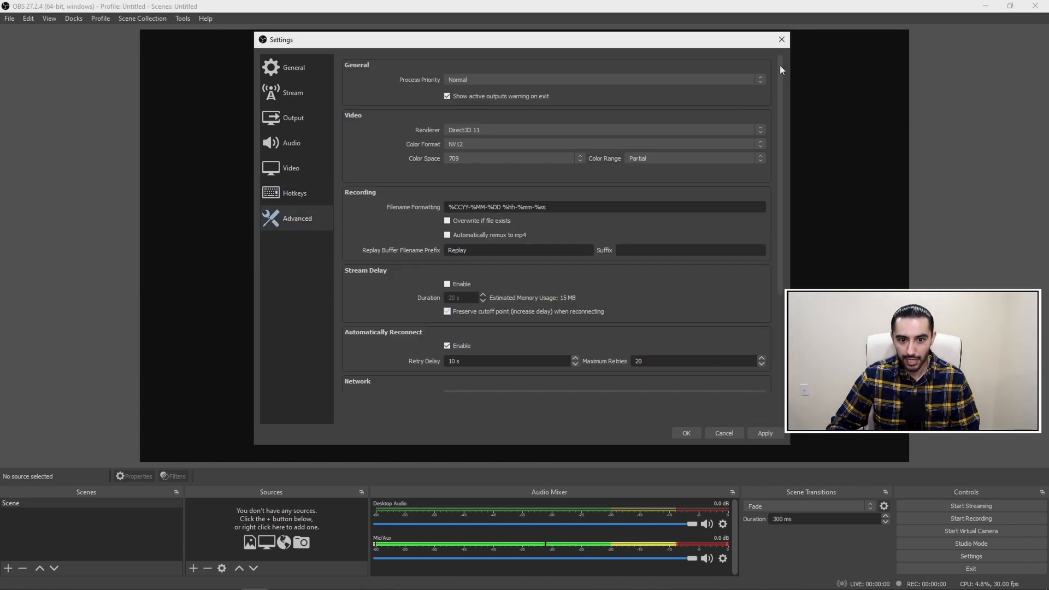
{"action": "left_click_drag", "start_coordinate": [780, 66], "coordinate": [778, 163]}
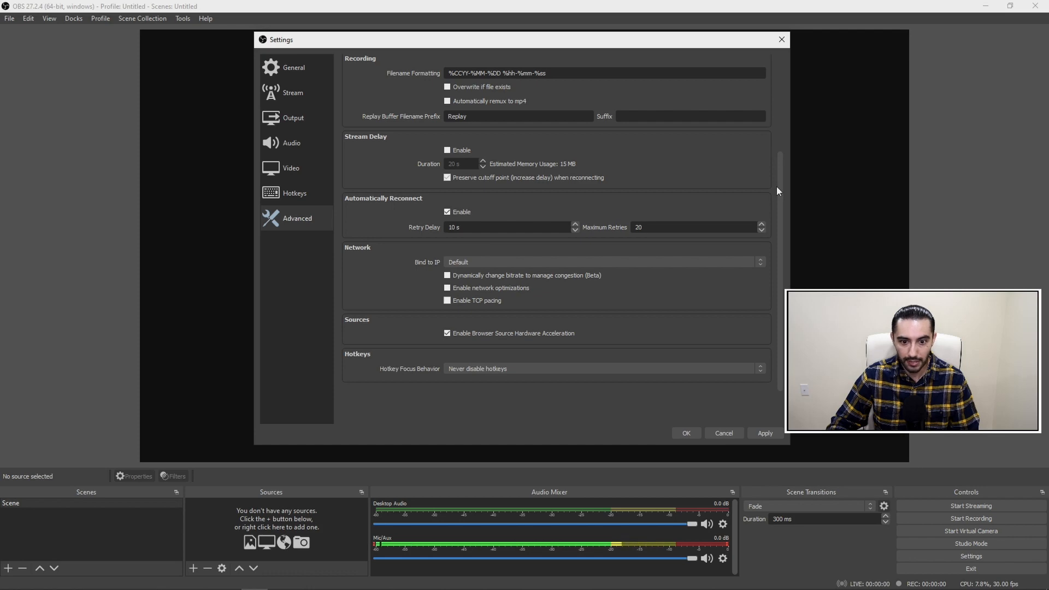
{"action": "left_click_drag", "start_coordinate": [777, 183], "coordinate": [782, 59]}
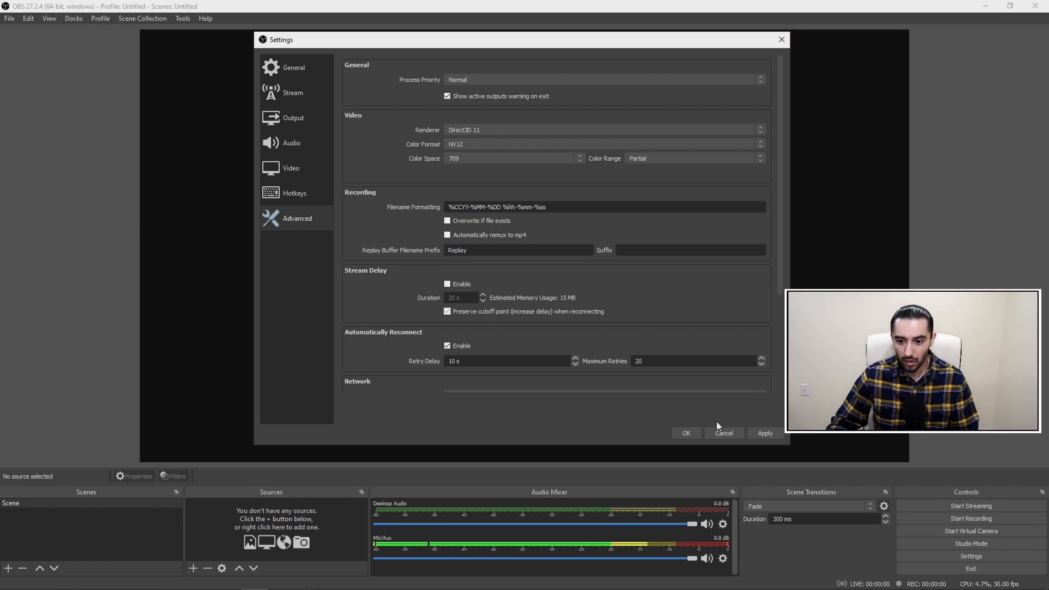
{"action": "left_click", "coordinate": [755, 433]}
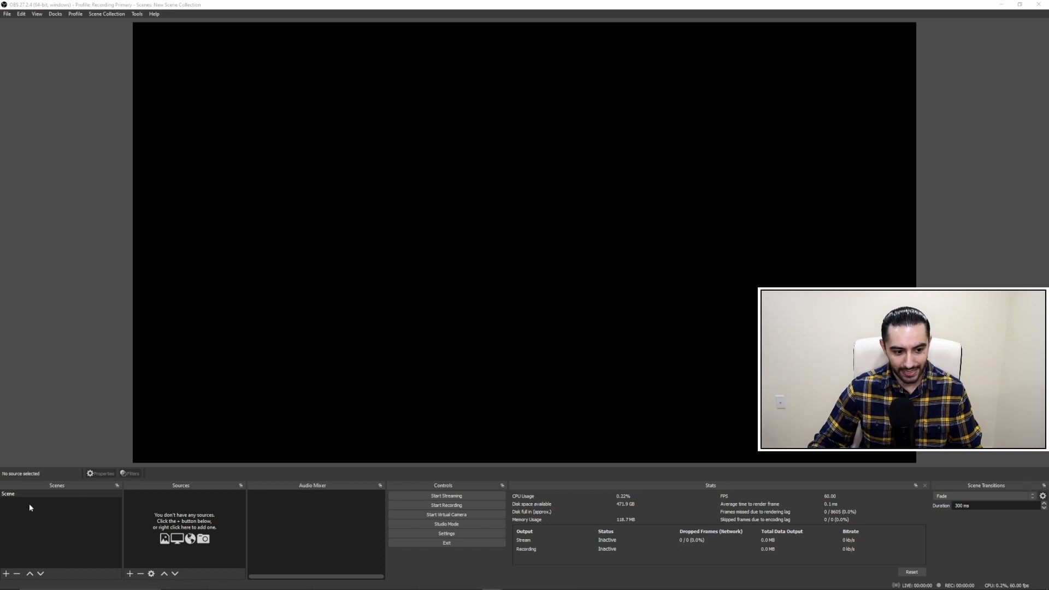
Add a new scene named Scene 2 to the scene collection
{"action": "left_click", "coordinate": [18, 494]}
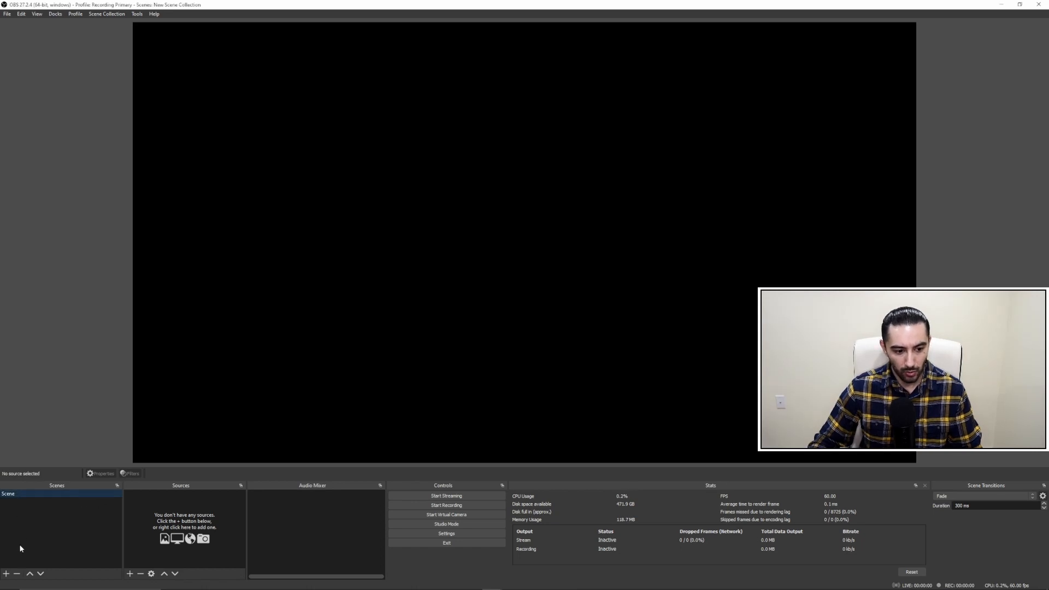
{"action": "left_click", "coordinate": [6, 573]}
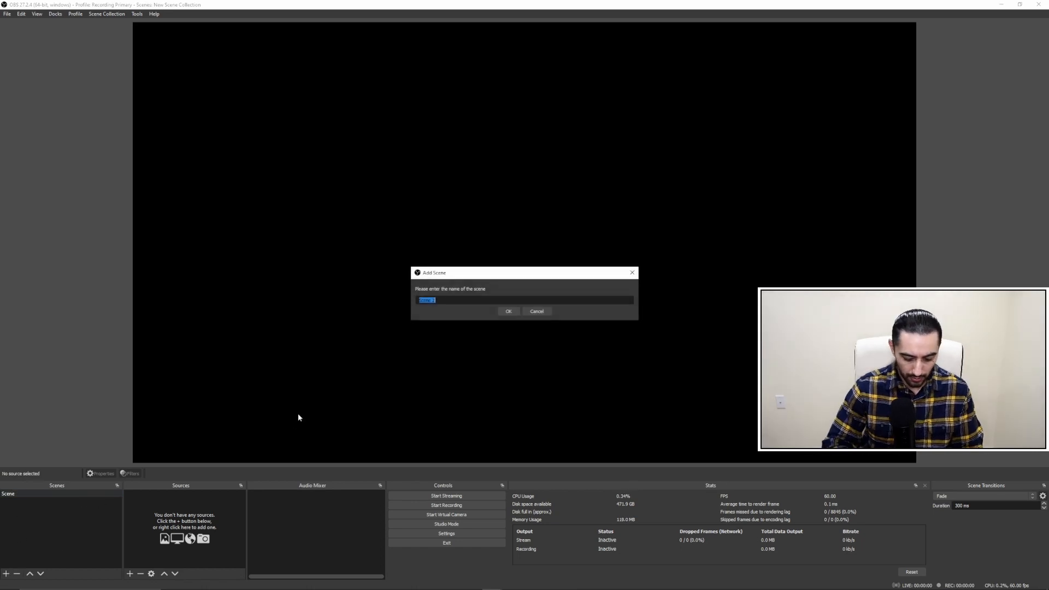
{"action": "type", "text": "S"}
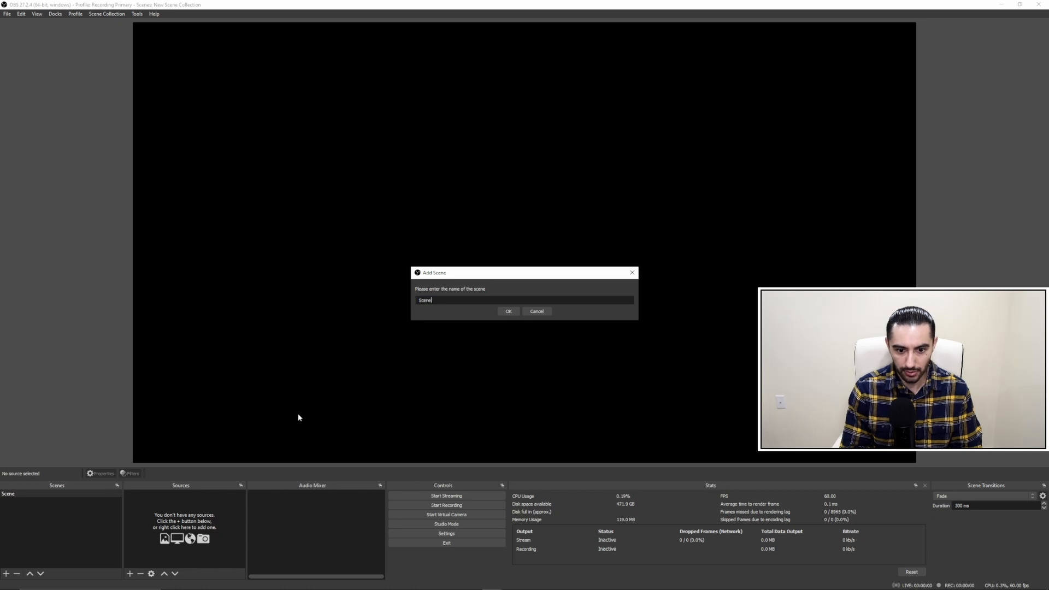
{"action": "key", "text": "Return"}
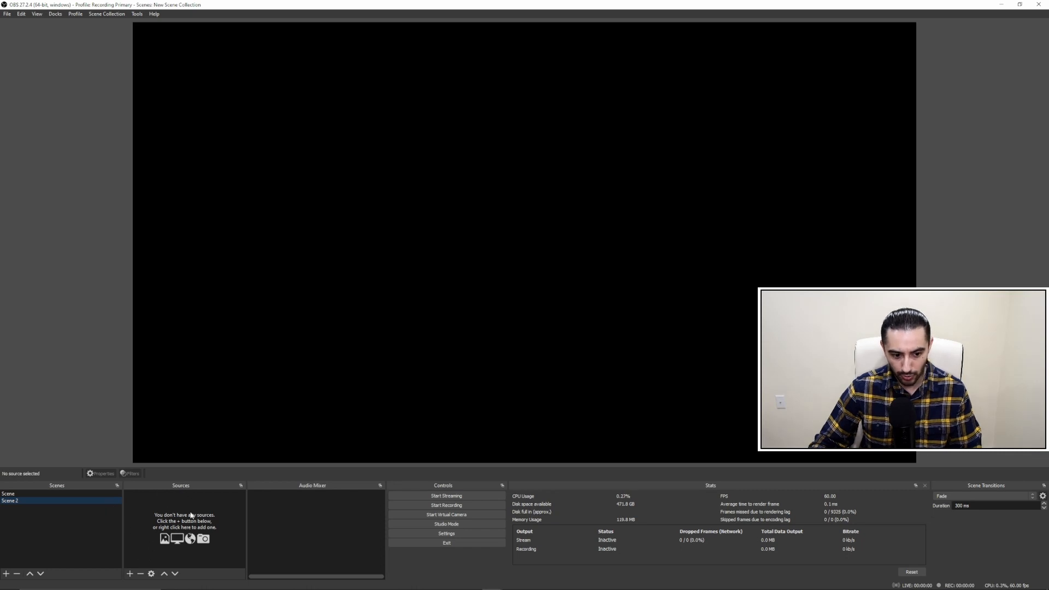
Add an Audio Input Capture source named Mic to Scene 2, using Microphone (Yeti Stereo Microphone) as its device
{"action": "left_click", "coordinate": [130, 573]}
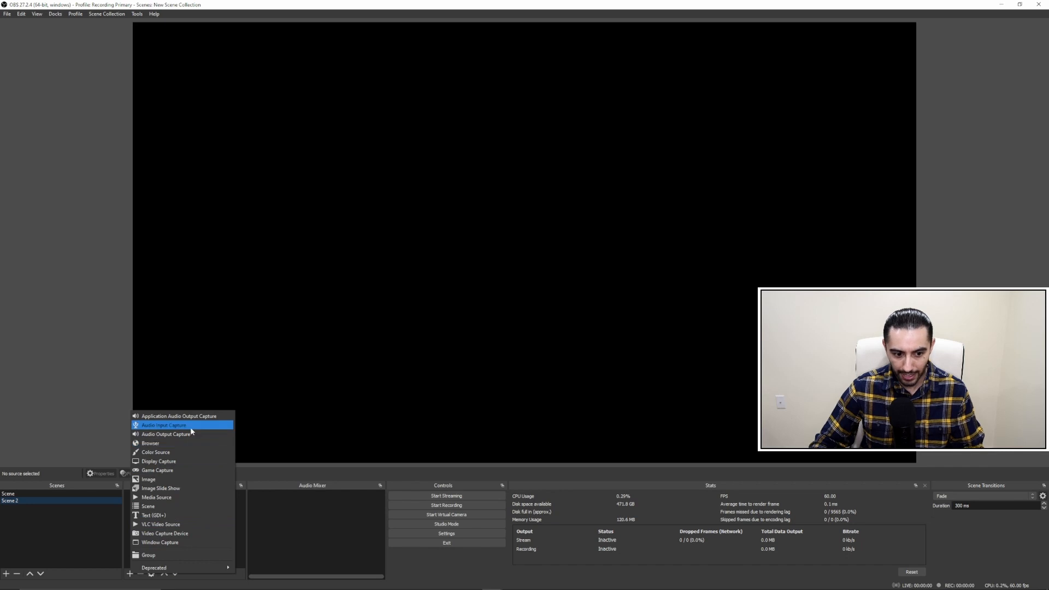
{"action": "left_click", "coordinate": [162, 425]}
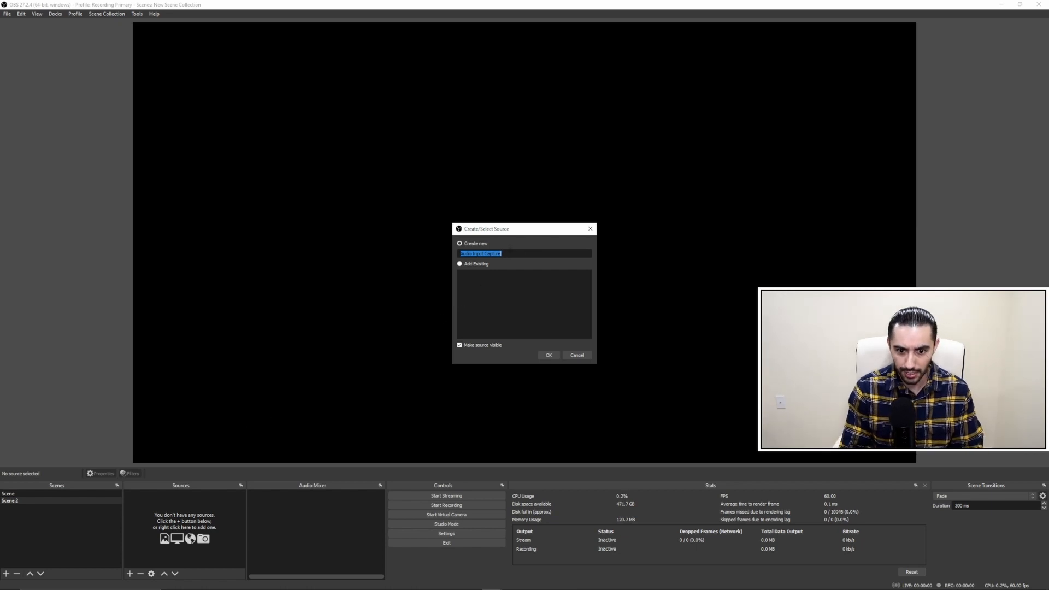
{"action": "type", "text": "Mic"}
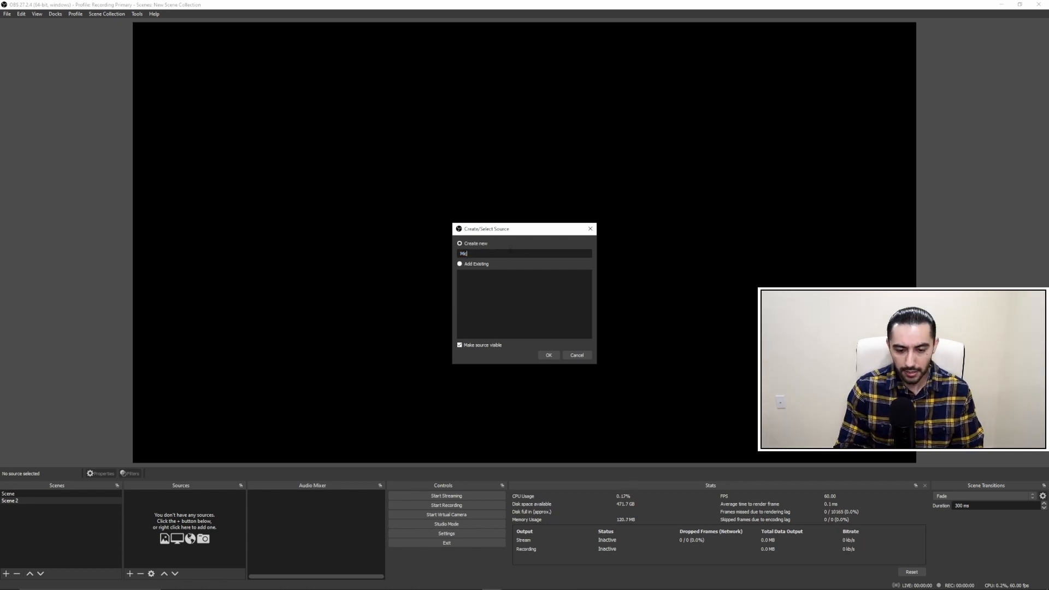
{"action": "key", "text": "Return"}
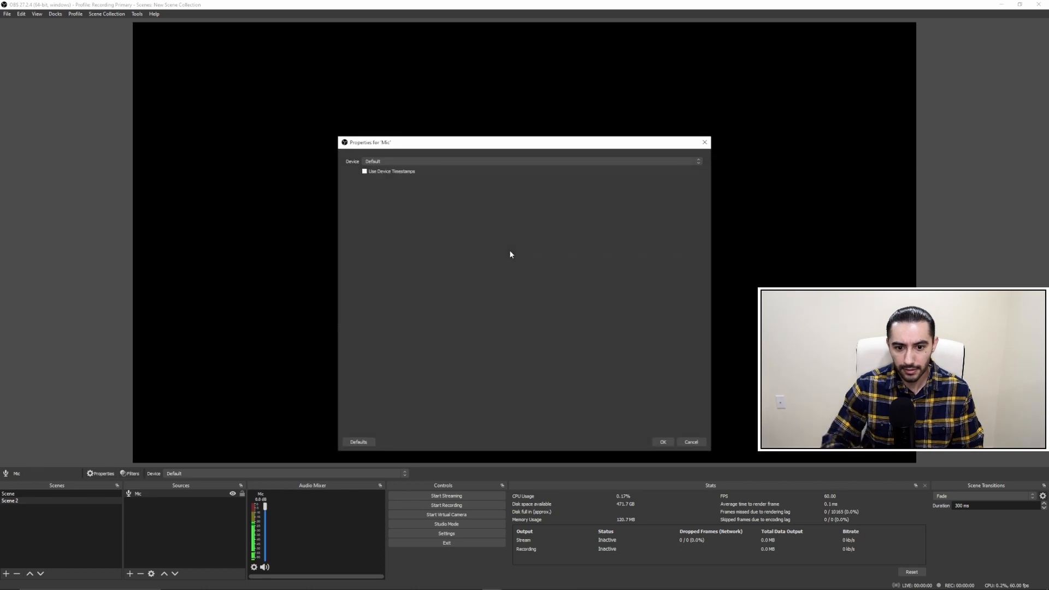
{"action": "left_click", "coordinate": [377, 162]}
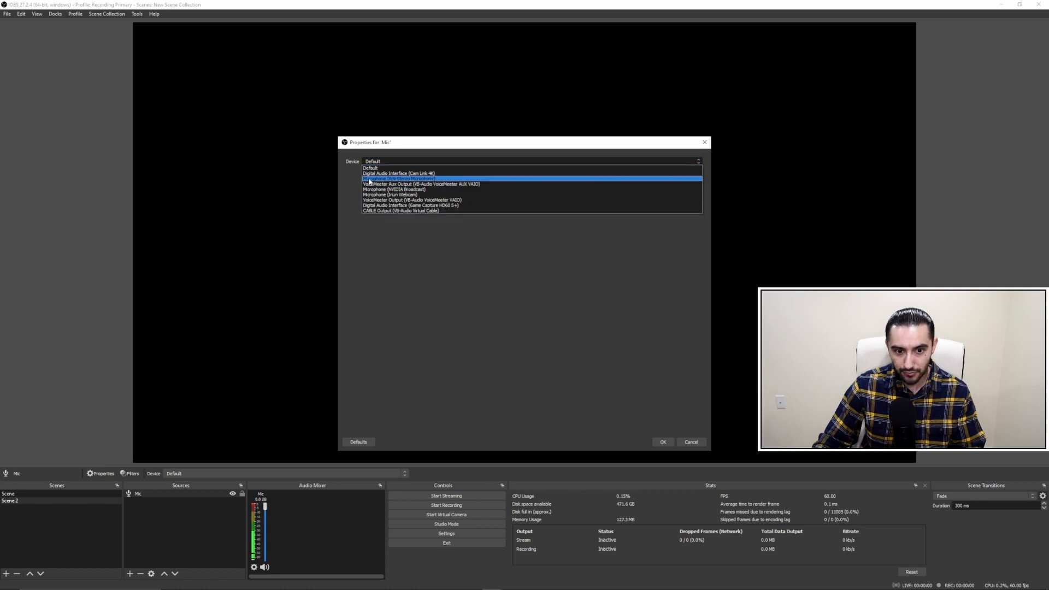
{"action": "left_click", "coordinate": [408, 179]}
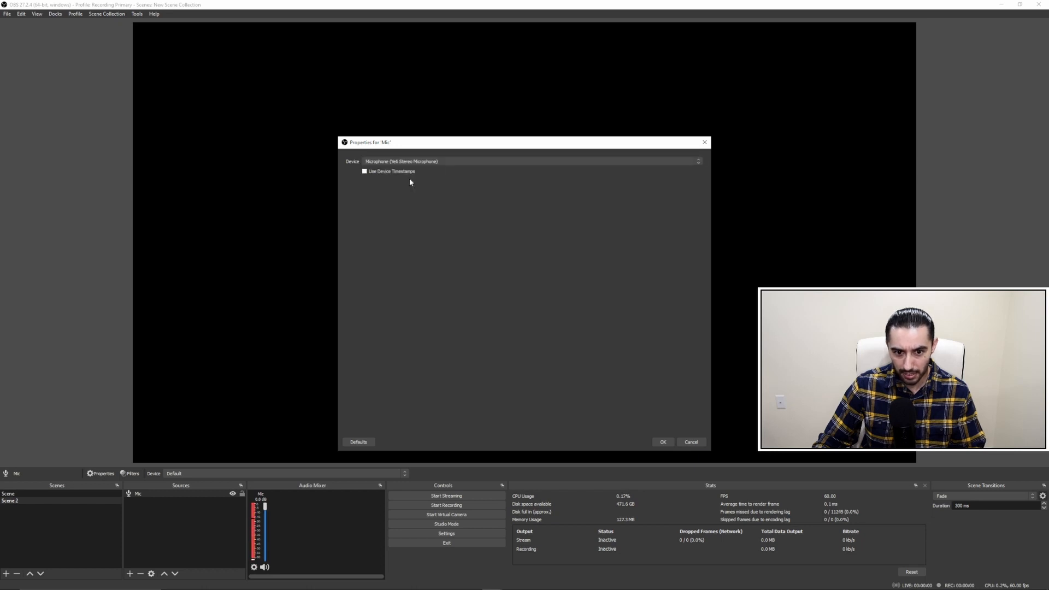
{"action": "left_click", "coordinate": [662, 442]}
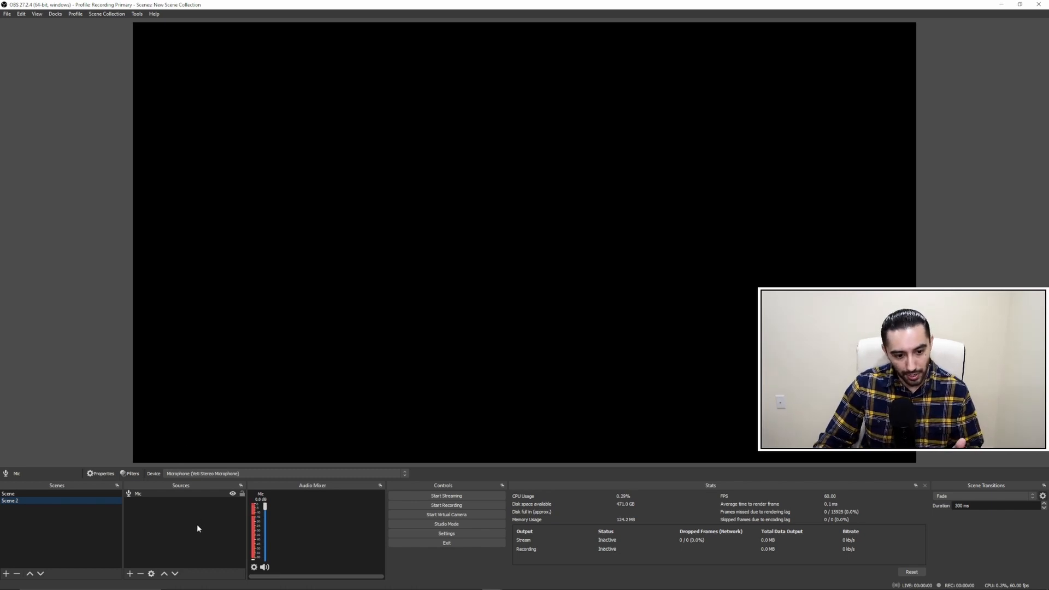
Add a Window Capture source with its default name to Scene 2, look through the selectable windows and cancel its properties
{"action": "left_click", "coordinate": [130, 574]}
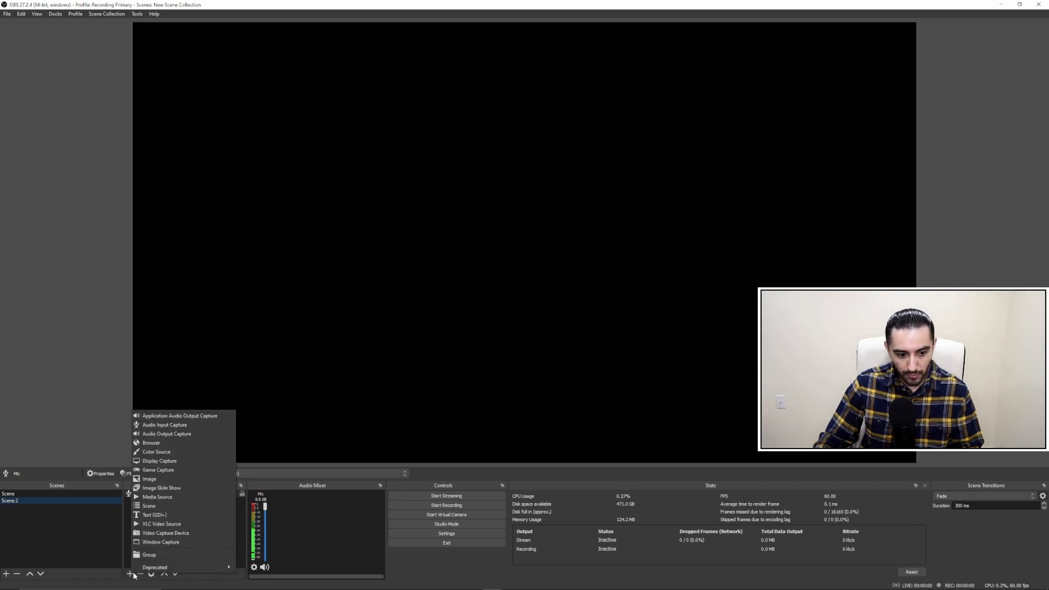
{"action": "left_click", "coordinate": [165, 542]}
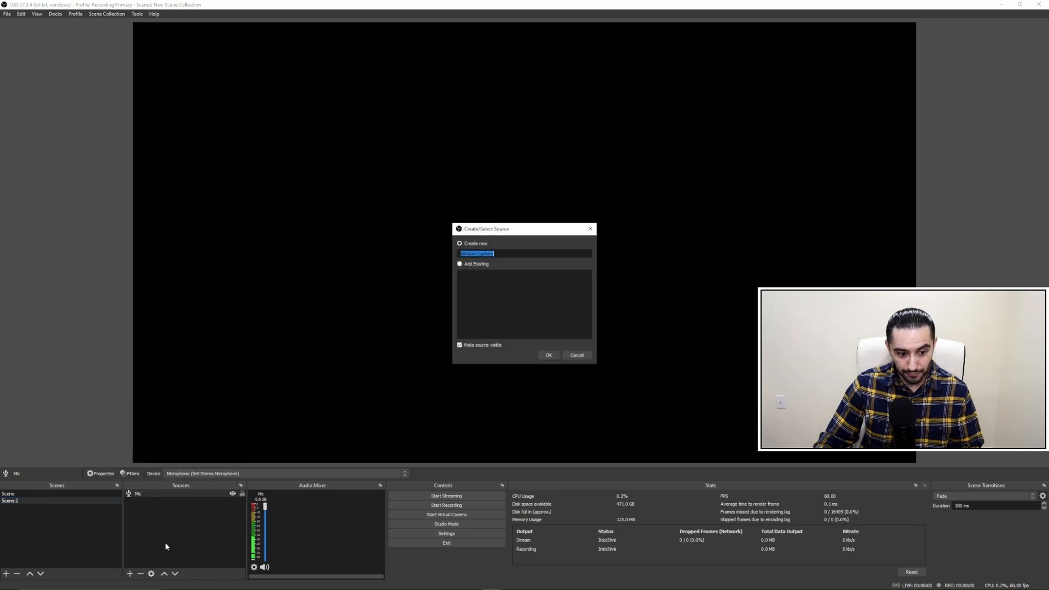
{"action": "left_click", "coordinate": [549, 355]}
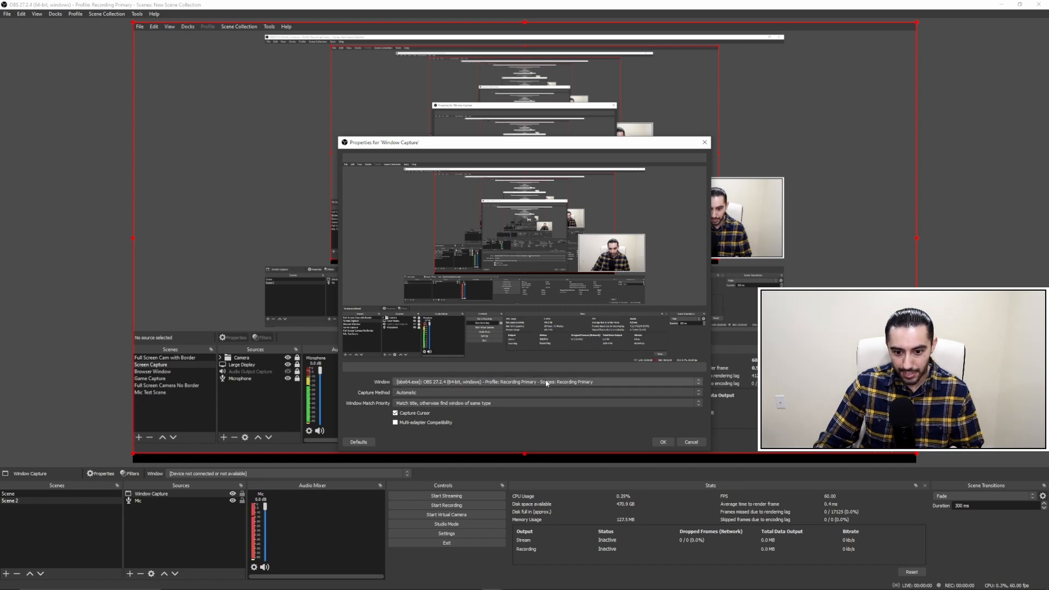
{"action": "left_click", "coordinate": [538, 381]}
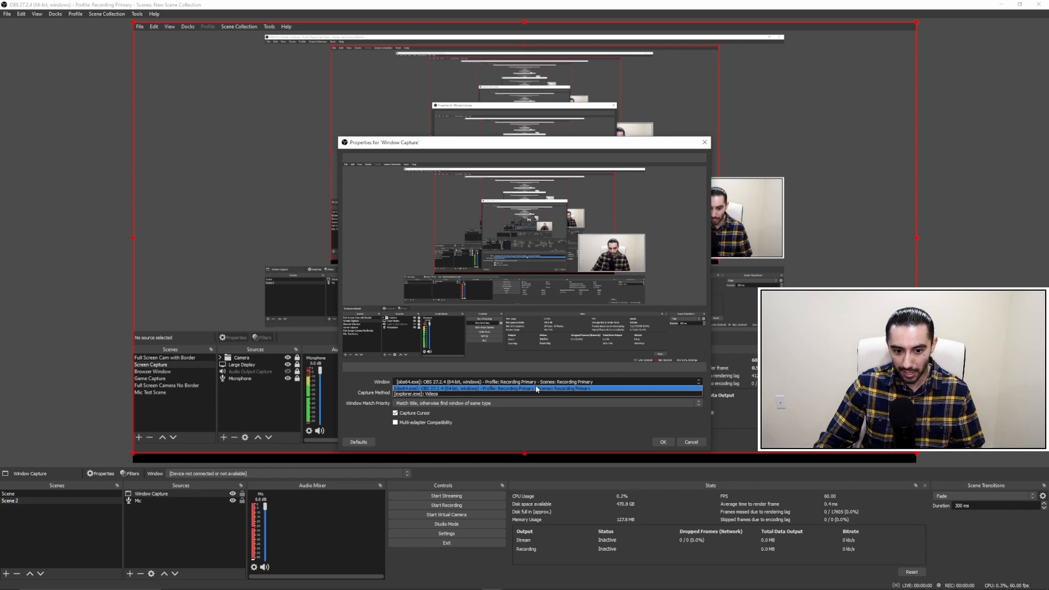
{"action": "left_click", "coordinate": [693, 442]}
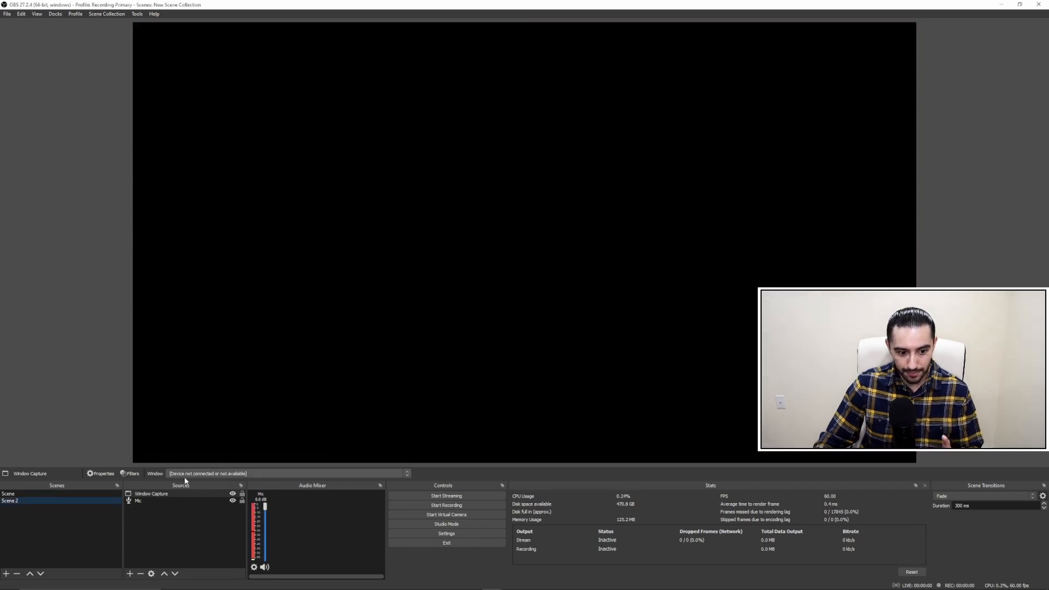
{"action": "left_click", "coordinate": [130, 574]}
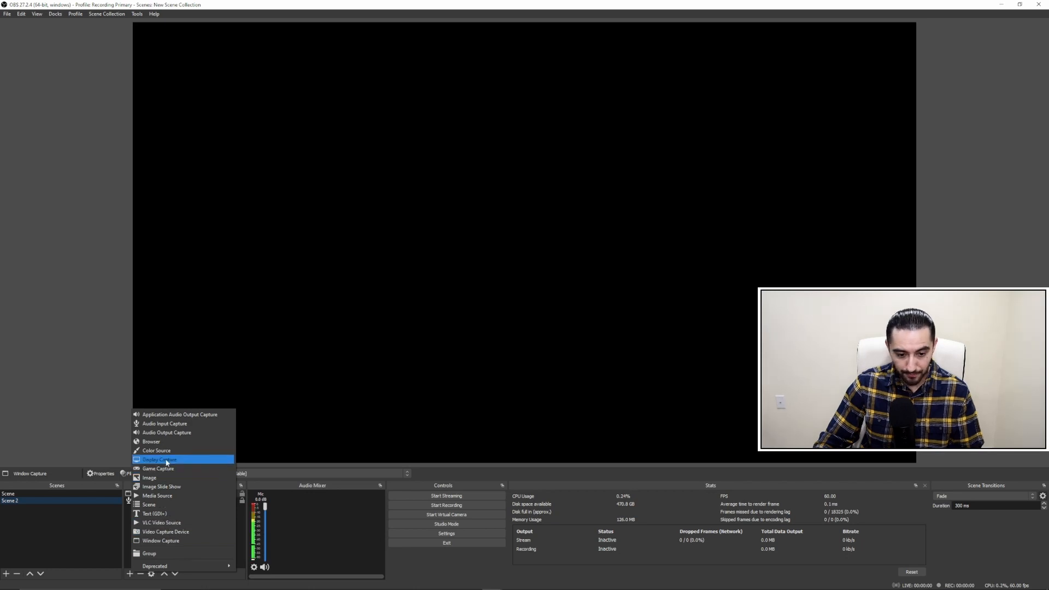
{"action": "left_click", "coordinate": [284, 515]}
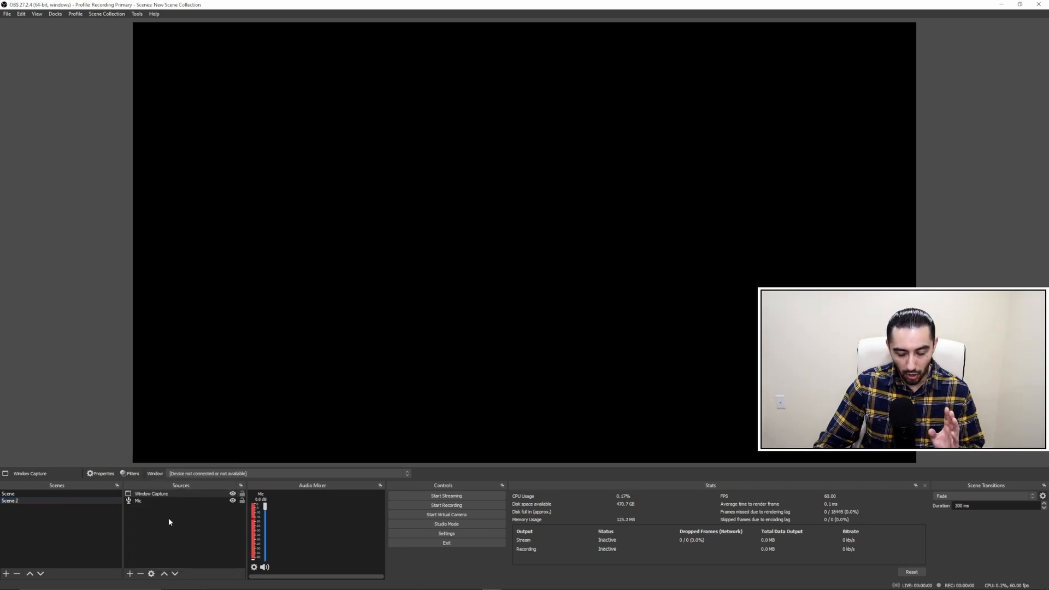
{"action": "left_click", "coordinate": [147, 495]}
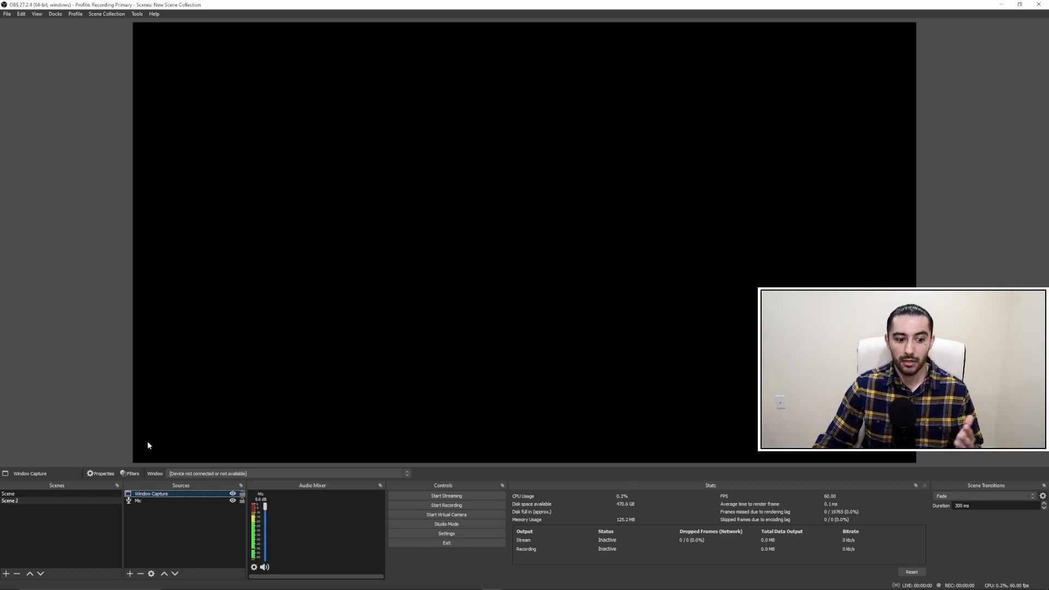
Add a Display Capture source with its default name to Scene 2, using the Automatic capture method and Display 1: 2560x1440 (Primary Monitor)
{"action": "left_click", "coordinate": [130, 572]}
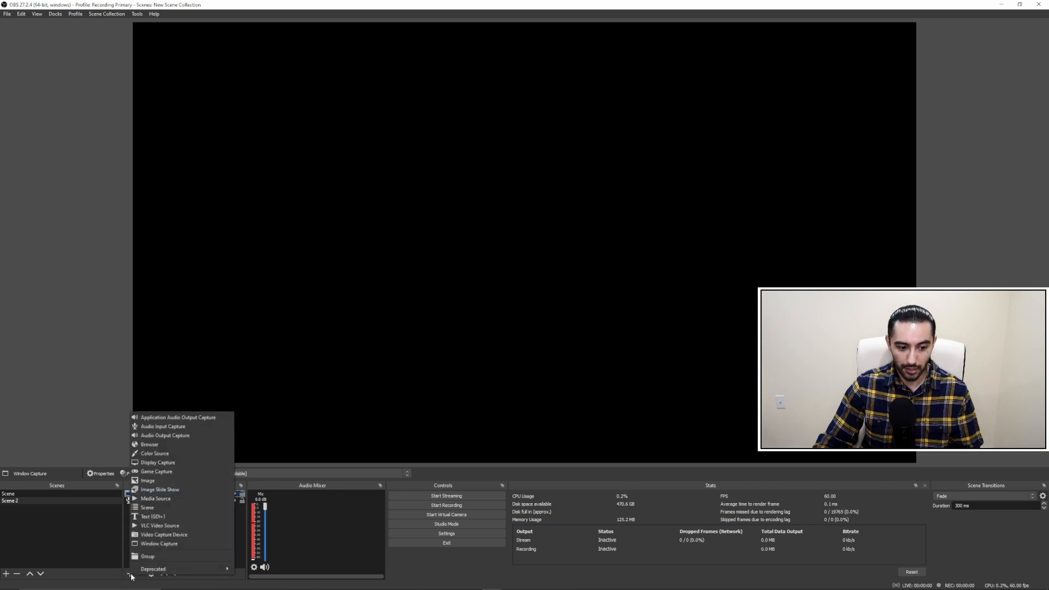
{"action": "left_click", "coordinate": [157, 463]}
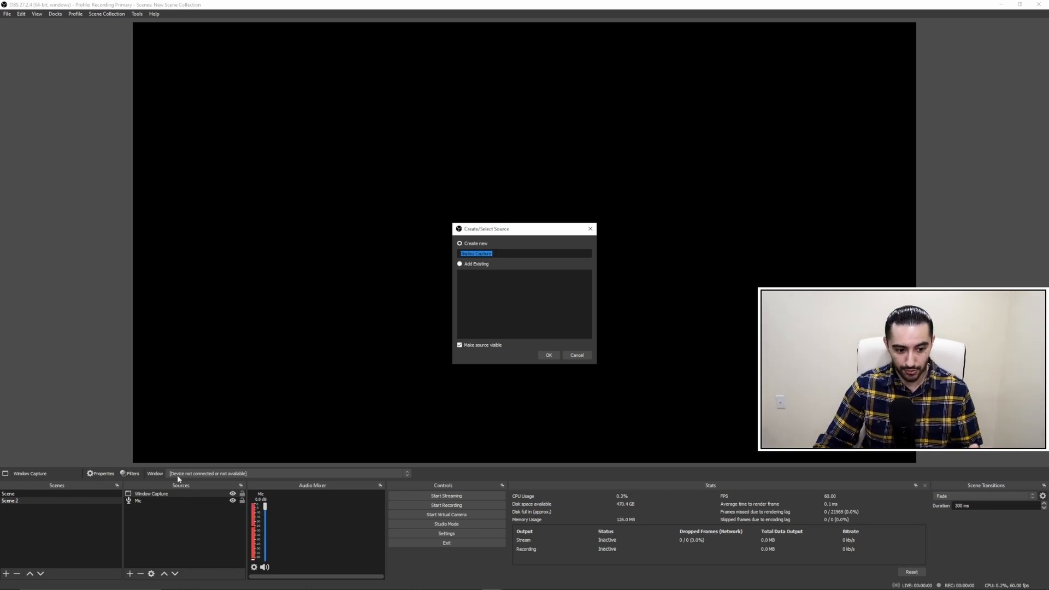
{"action": "left_click", "coordinate": [545, 355]}
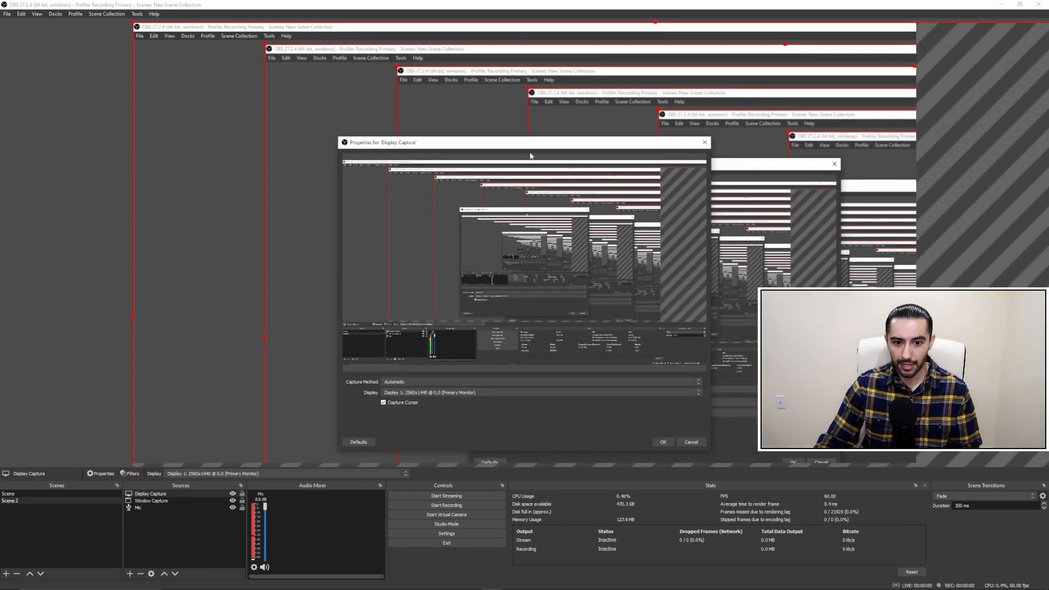
{"action": "left_click", "coordinate": [399, 382]}
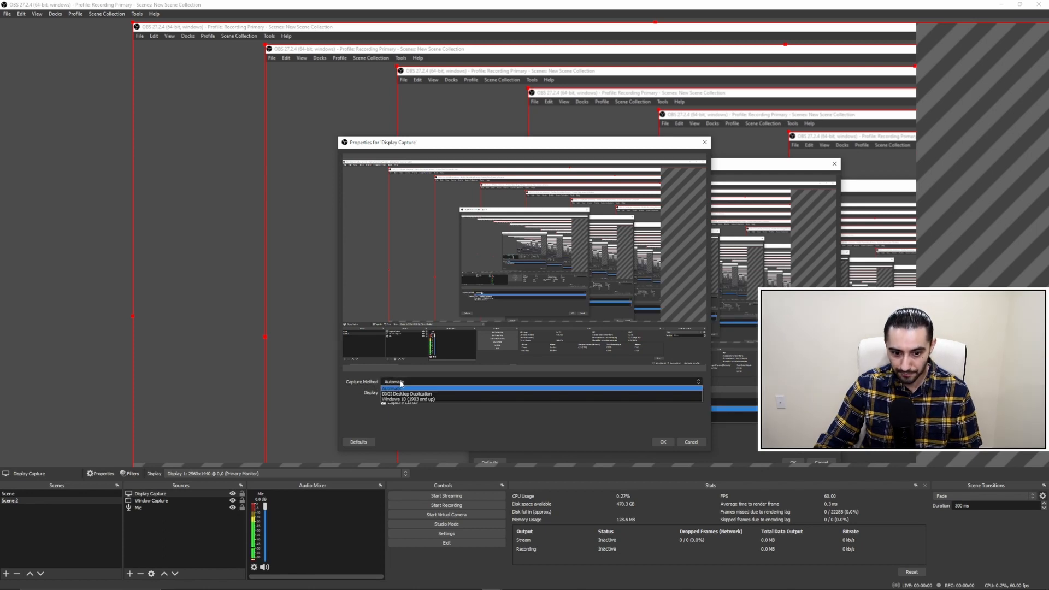
{"action": "left_click", "coordinate": [401, 384]}
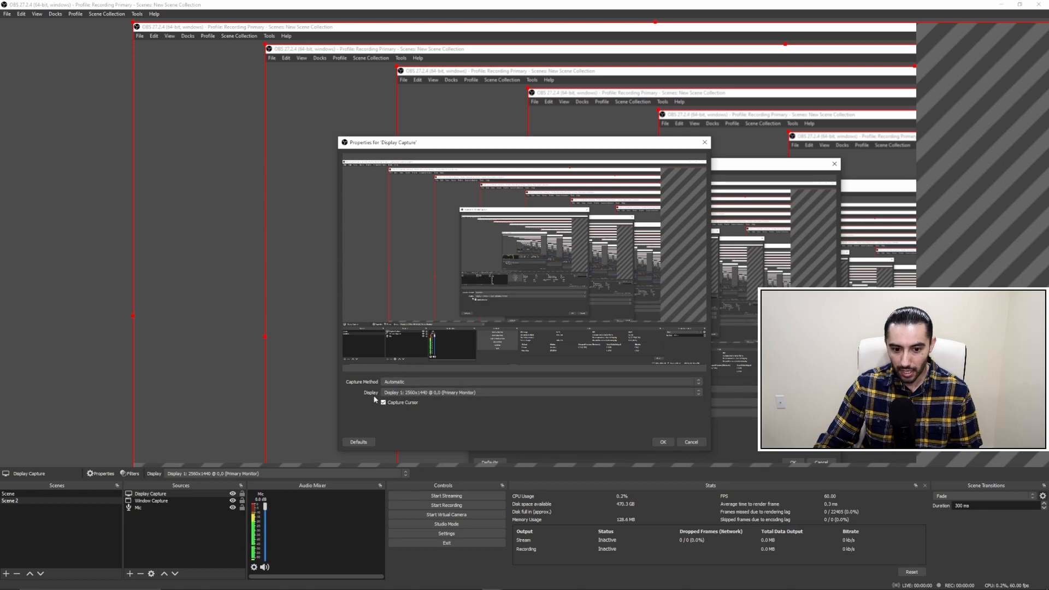
{"action": "left_click", "coordinate": [417, 393]}
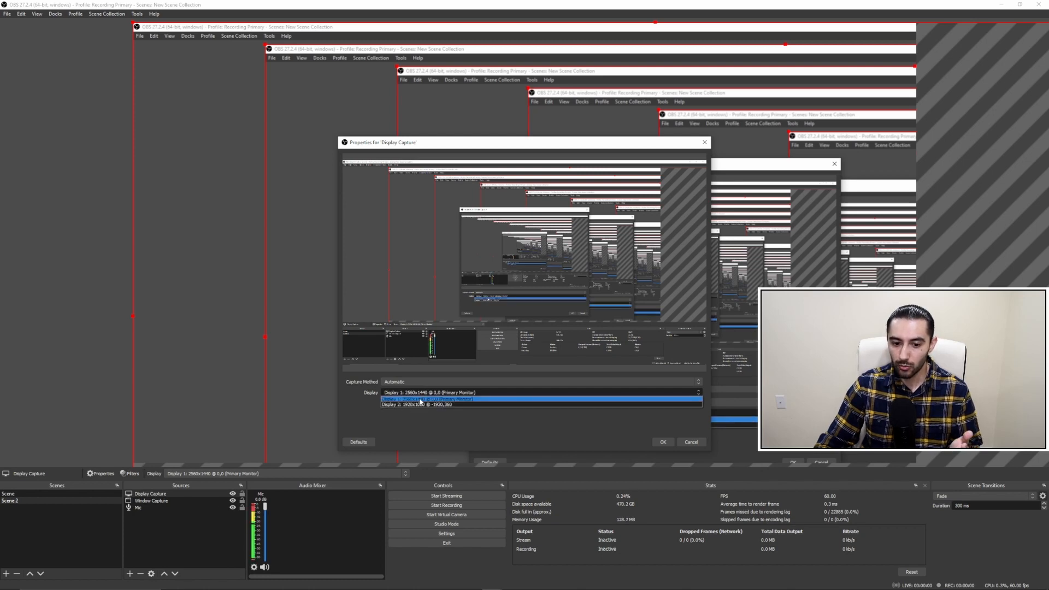
{"action": "left_click", "coordinate": [460, 399]}
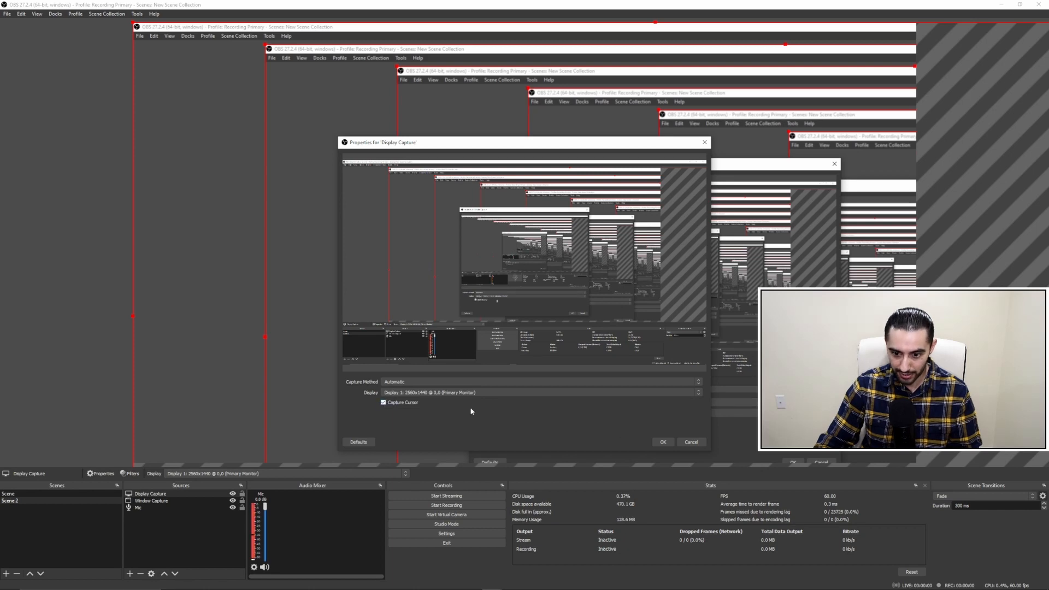
{"action": "left_click", "coordinate": [663, 443]}
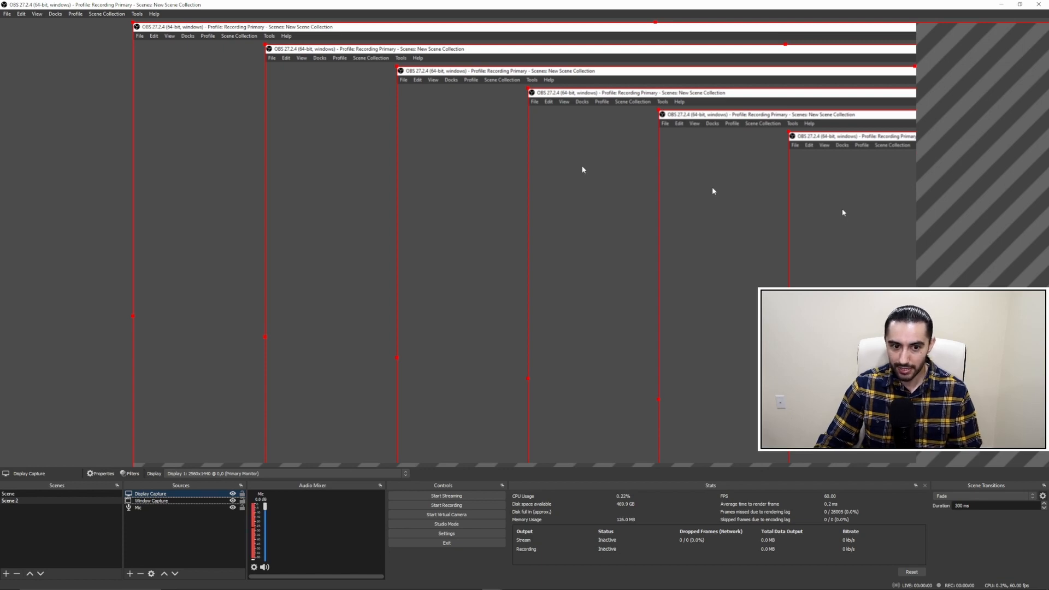
Transform the Display Capture source in the preview so that it fits to the screen
{"action": "left_click", "coordinate": [235, 139]}
{"action": "right_click", "coordinate": [235, 140]}
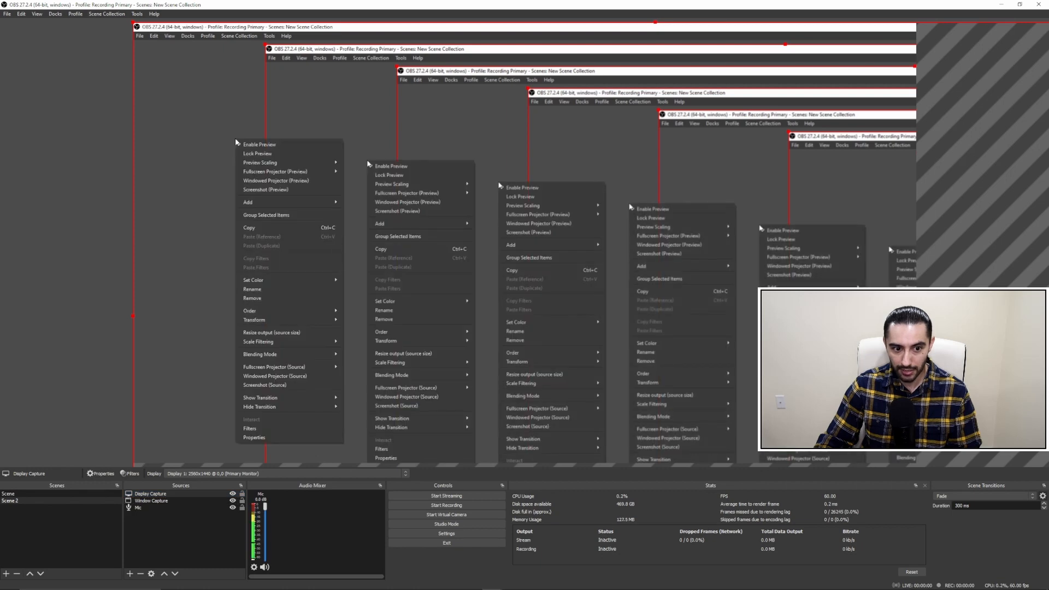
{"action": "mouse_move", "coordinate": [269, 320]}
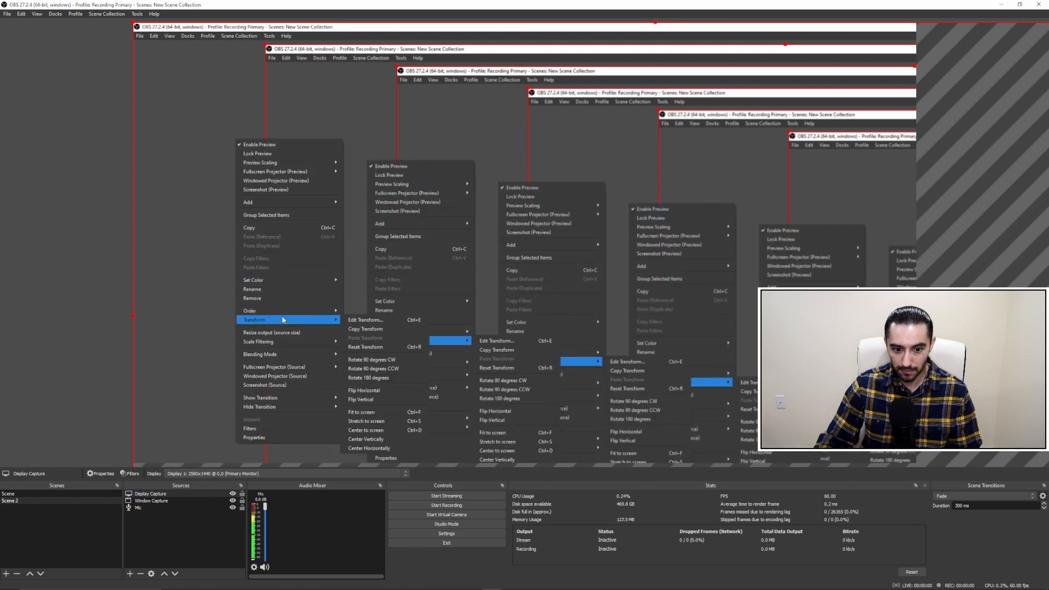
{"action": "left_click", "coordinate": [369, 411]}
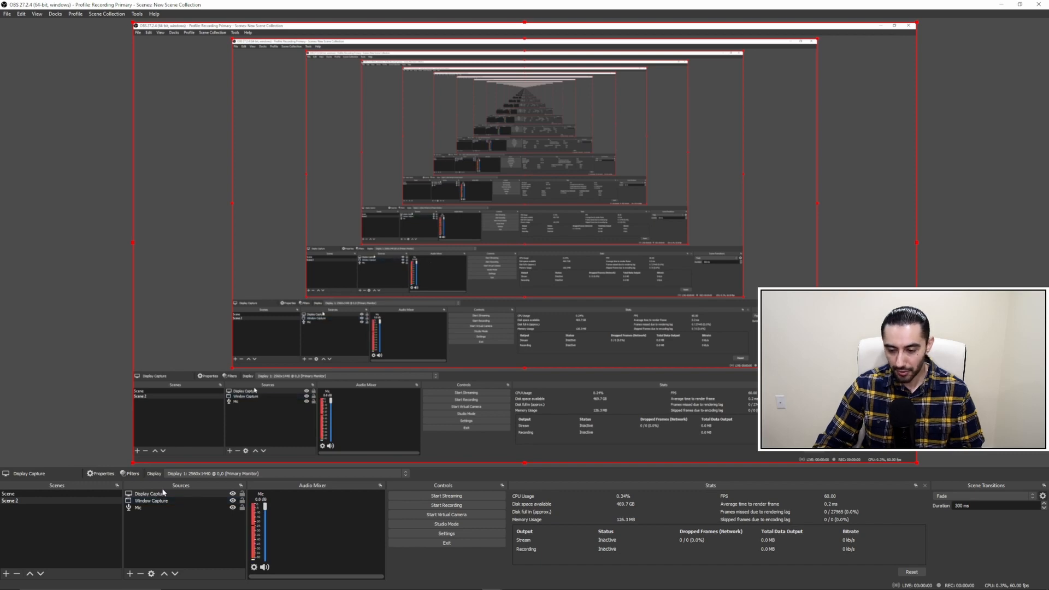
Lock the Display Capture source of Scene 2 against being moved or resized in the preview
{"action": "left_click", "coordinate": [130, 573]}
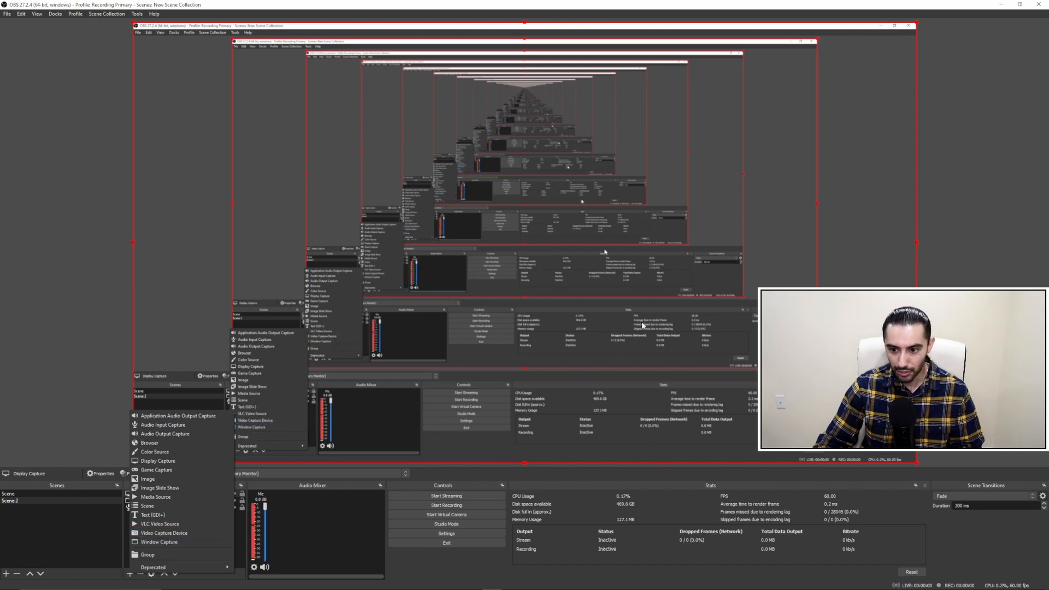
{"action": "left_click", "coordinate": [769, 275]}
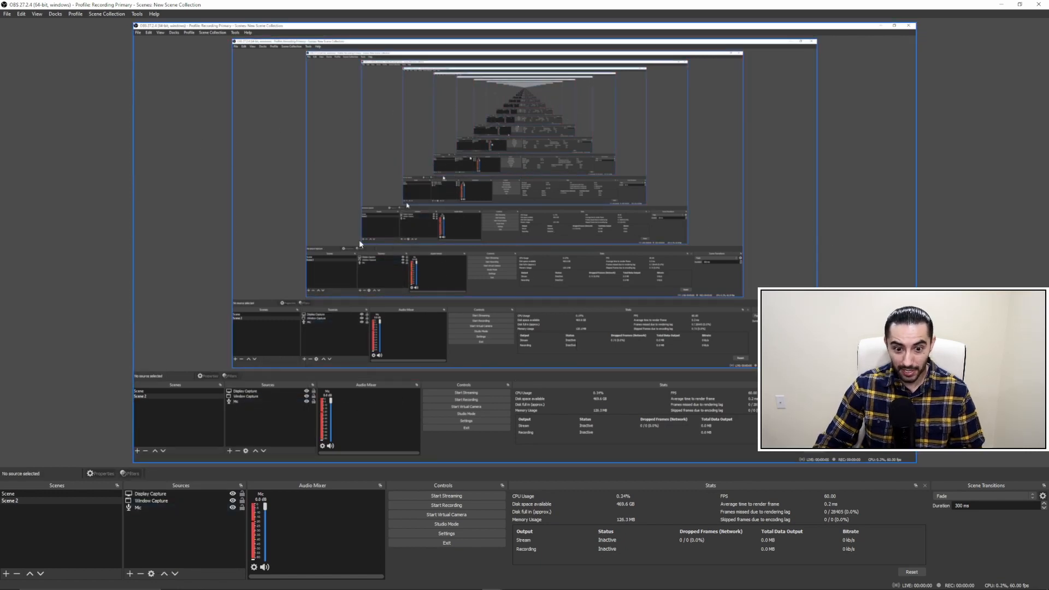
{"action": "left_click", "coordinate": [283, 256]}
{"action": "mouse_move", "coordinate": [282, 235]}
{"action": "left_mouse_down"}
{"action": "mouse_move", "coordinate": [449, 260]}
{"action": "mouse_move", "coordinate": [282, 258]}
{"action": "mouse_move", "coordinate": [392, 258]}
{"action": "mouse_move", "coordinate": [288, 251]}
{"action": "mouse_move", "coordinate": [293, 284]}
{"action": "mouse_move", "coordinate": [282, 230]}
{"action": "left_mouse_up"}
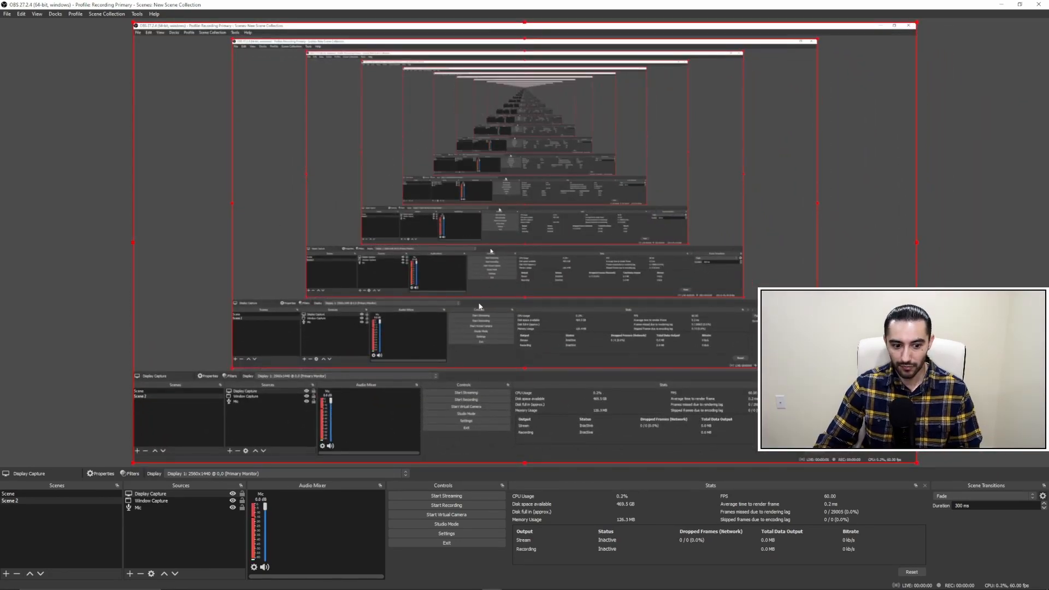
{"action": "left_click", "coordinate": [242, 494]}
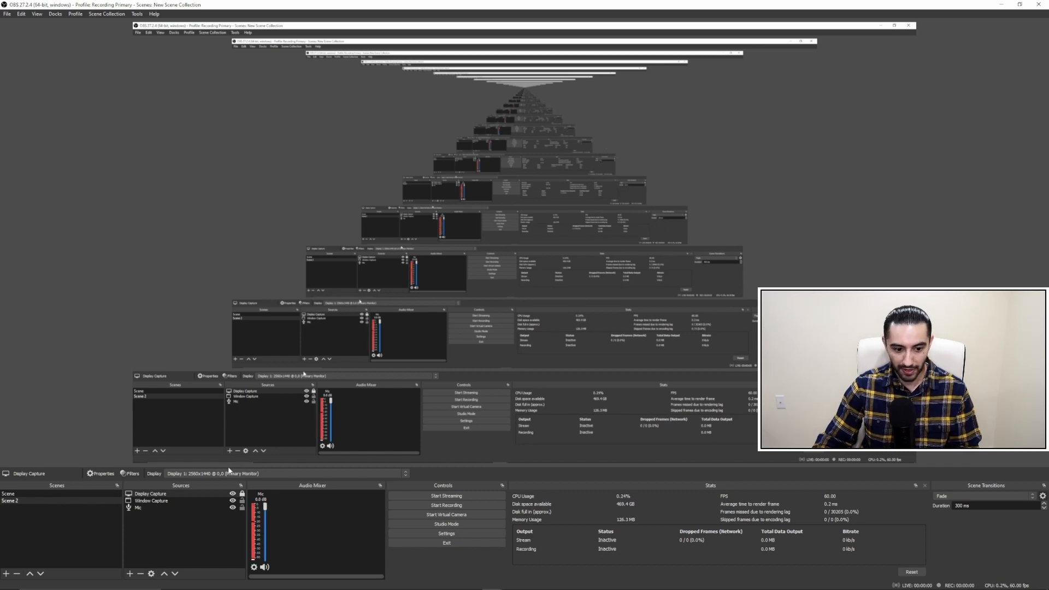
Hide the Window Capture, Display Capture and Mic sources of Scene 2, and show all three again
{"action": "left_click", "coordinate": [233, 501]}
{"action": "left_click", "coordinate": [232, 494]}
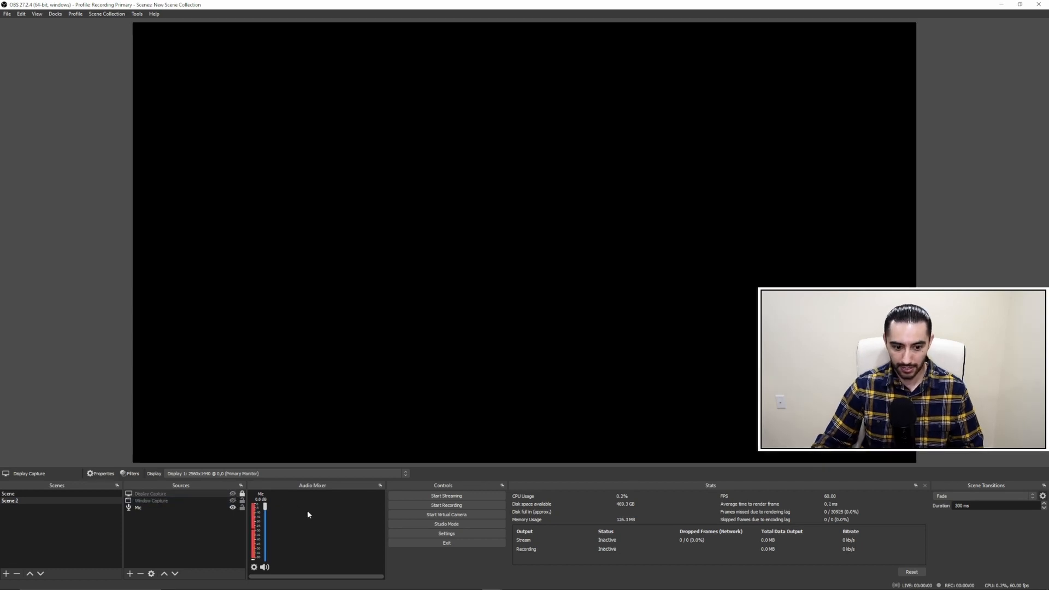
{"action": "left_click", "coordinate": [233, 508]}
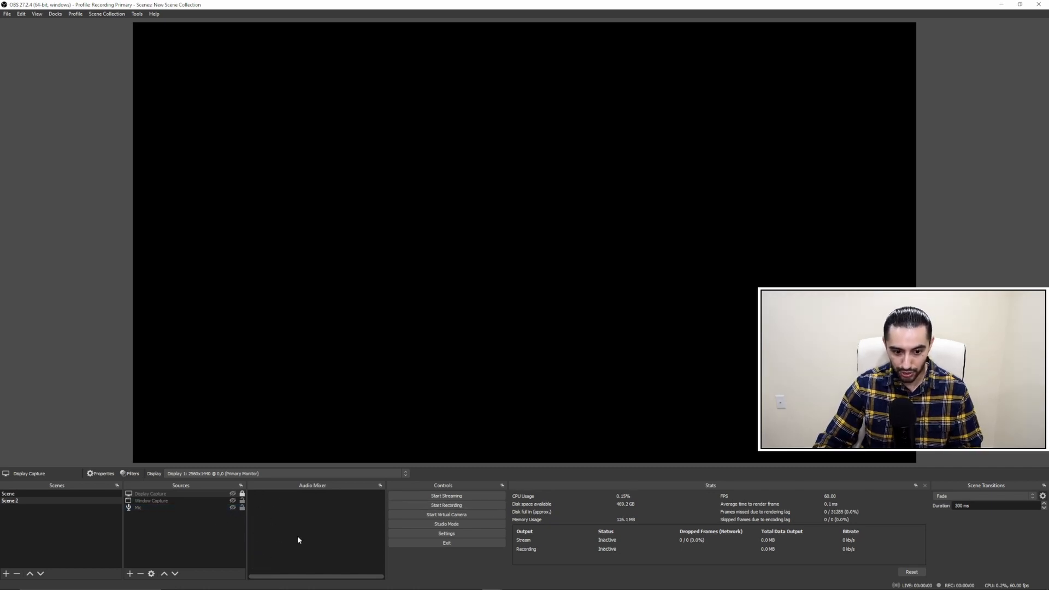
{"action": "left_click", "coordinate": [233, 508]}
{"action": "left_click", "coordinate": [232, 500]}
{"action": "left_click", "coordinate": [233, 494]}
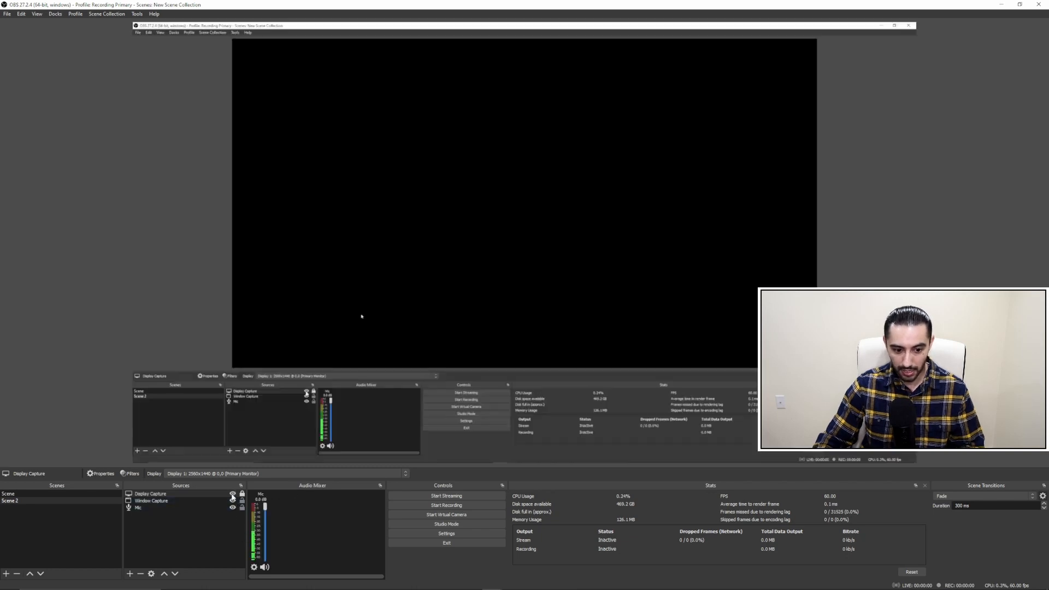
Hide only the Window Capture source in Scene 2
{"action": "left_click", "coordinate": [232, 500]}
{"action": "left_click", "coordinate": [159, 494]}
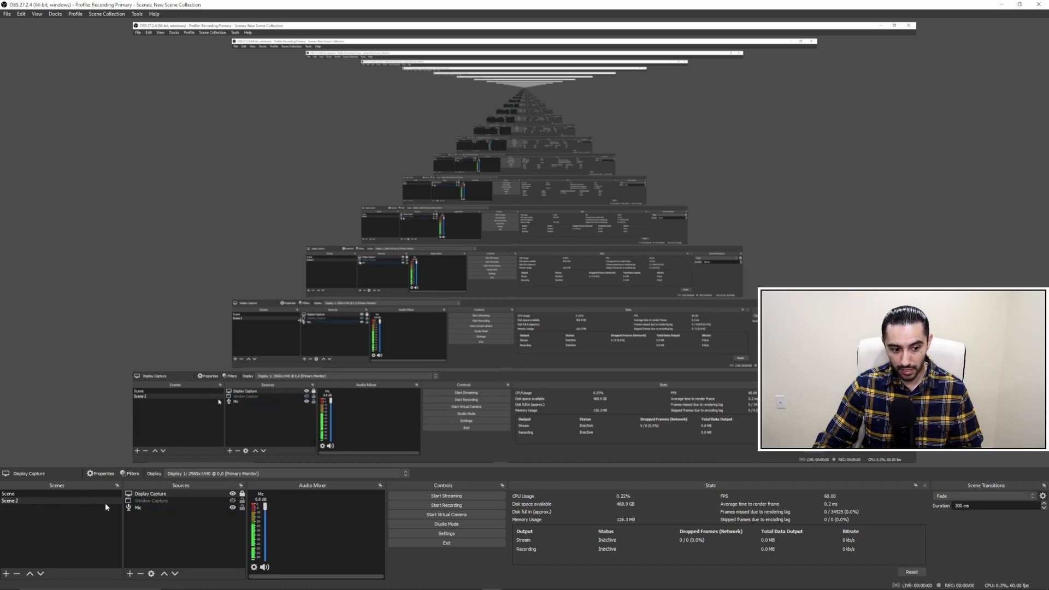
{"action": "left_click", "coordinate": [20, 501]}
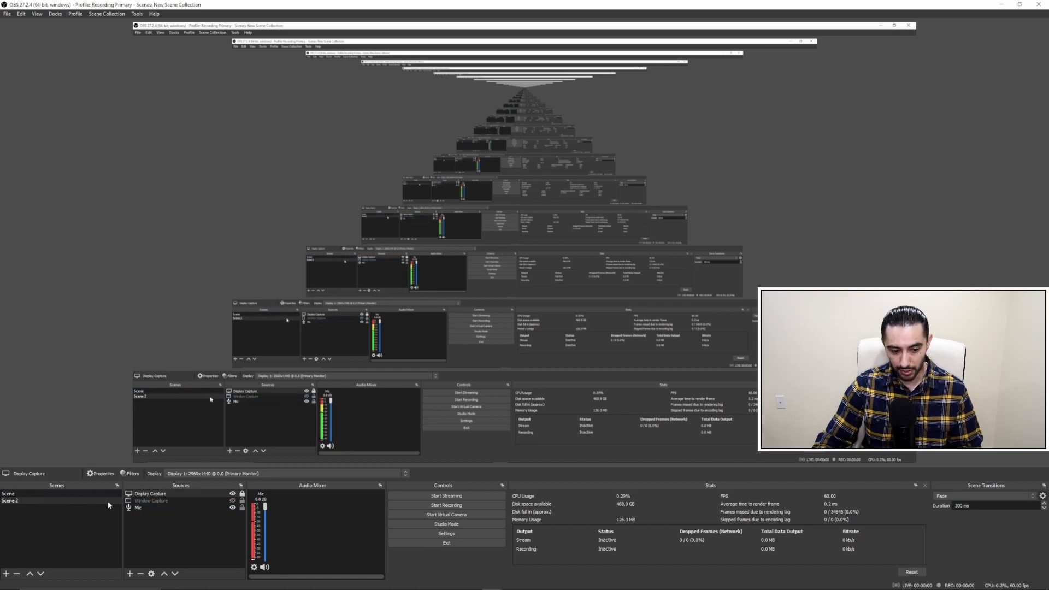
{"action": "left_click", "coordinate": [132, 509]}
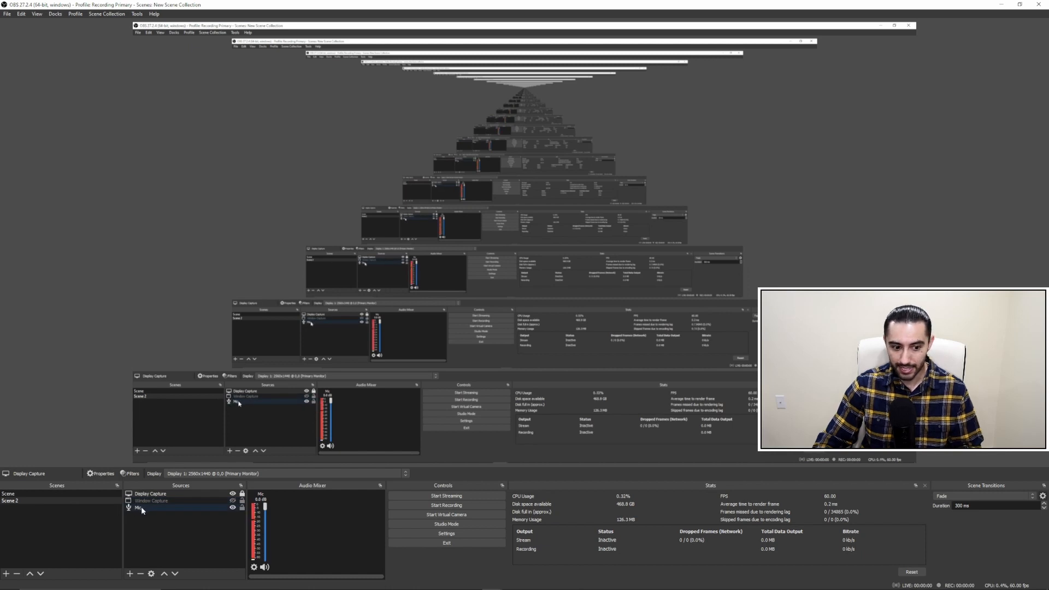
Copy the Mic source from Scene 2 and paste it into the empty scene named Scene
{"action": "left_click", "coordinate": [27, 494]}
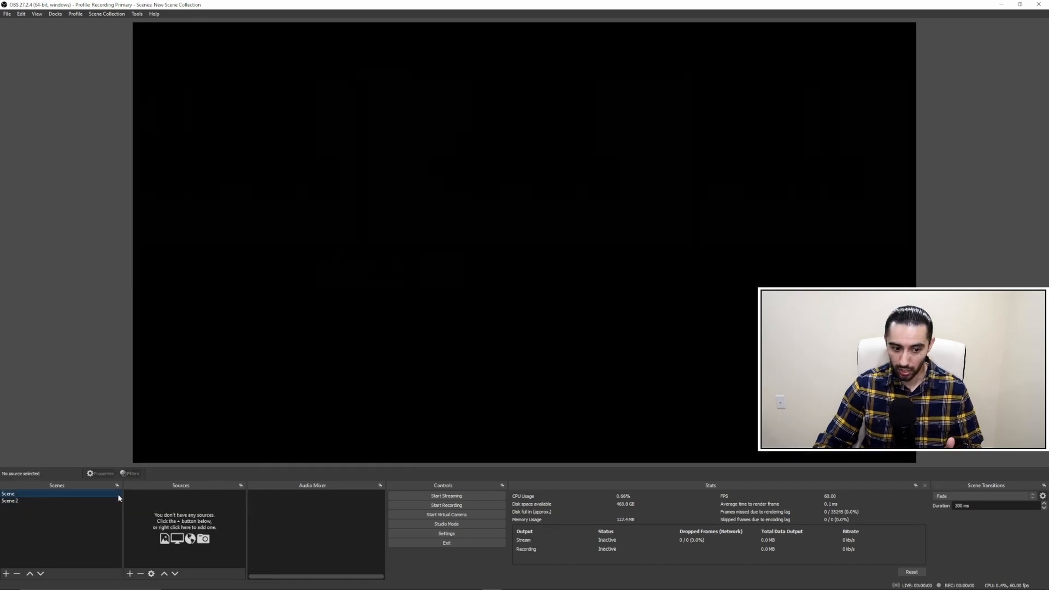
{"action": "left_click", "coordinate": [14, 500]}
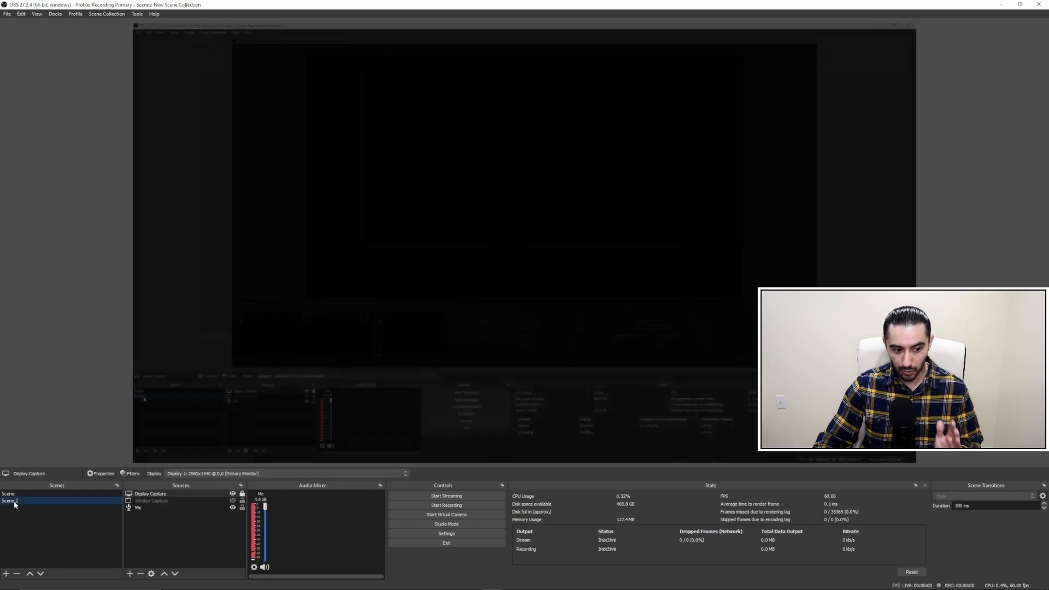
{"action": "left_click", "coordinate": [140, 507]}
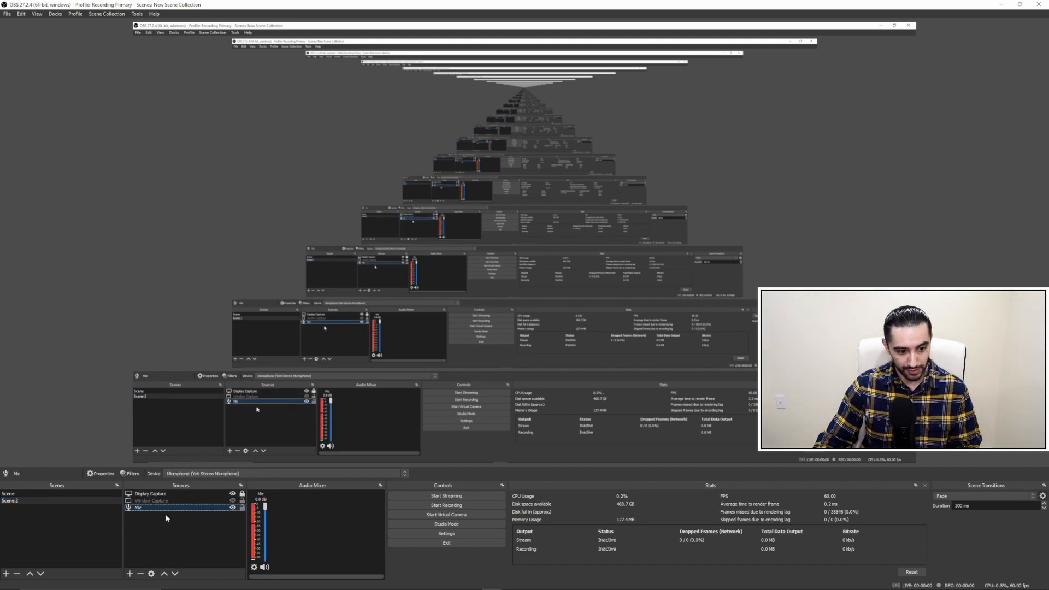
{"action": "left_click", "coordinate": [48, 494]}
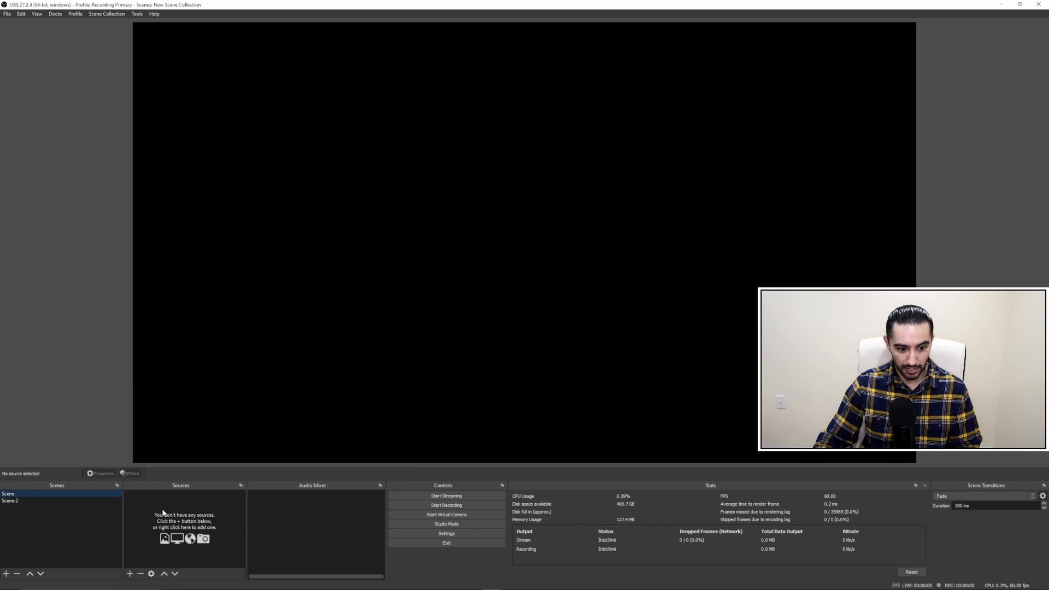
{"action": "key", "text": "ctrl+v"}
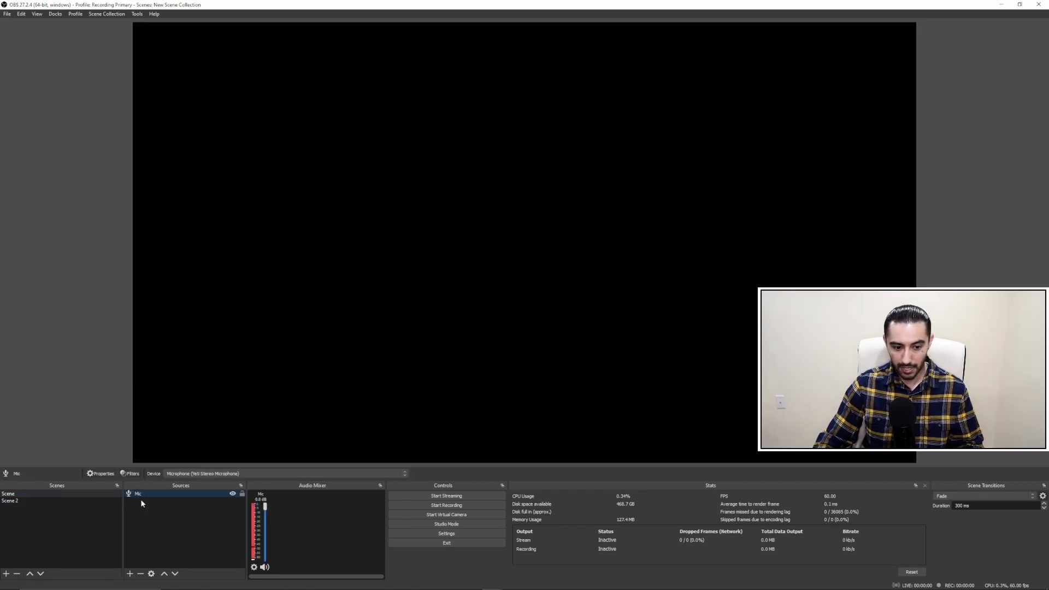
Copy the Display Capture source from Scene 2 and paste it into the scene named Scene
{"action": "left_click", "coordinate": [66, 500]}
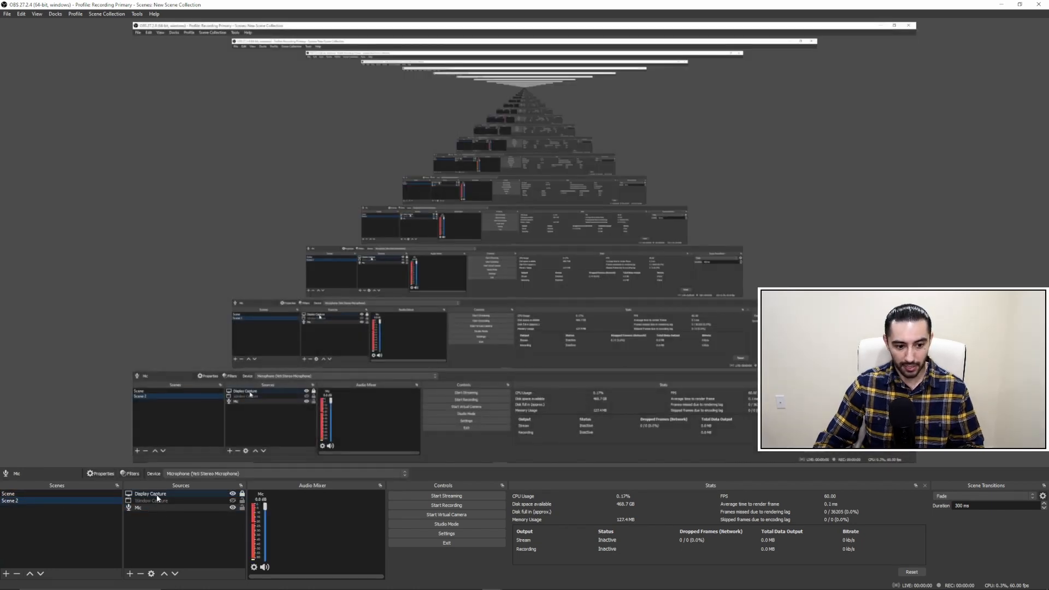
{"action": "left_click", "coordinate": [161, 494]}
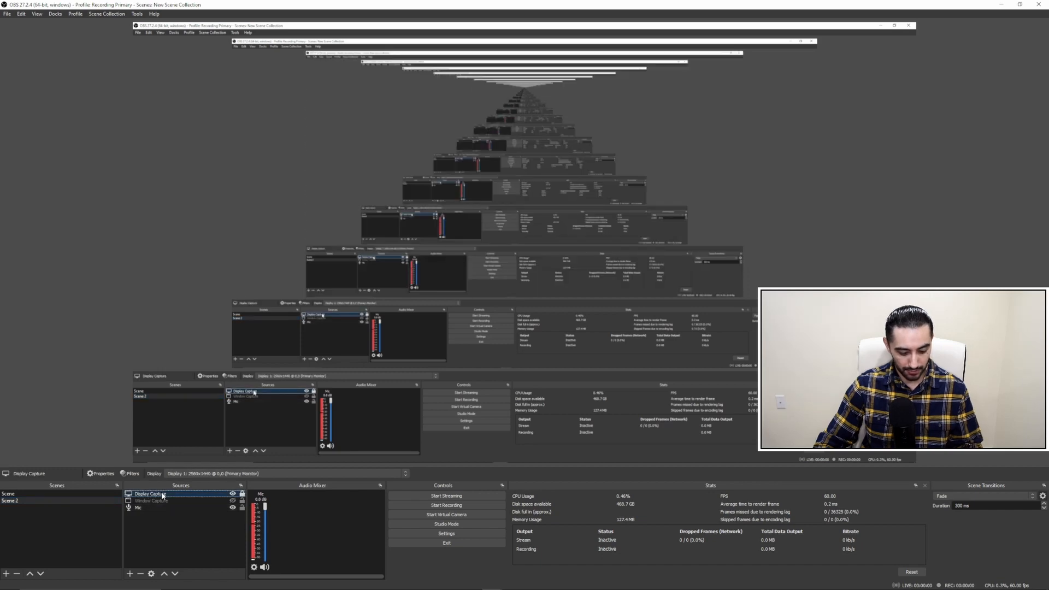
{"action": "left_click", "coordinate": [88, 494]}
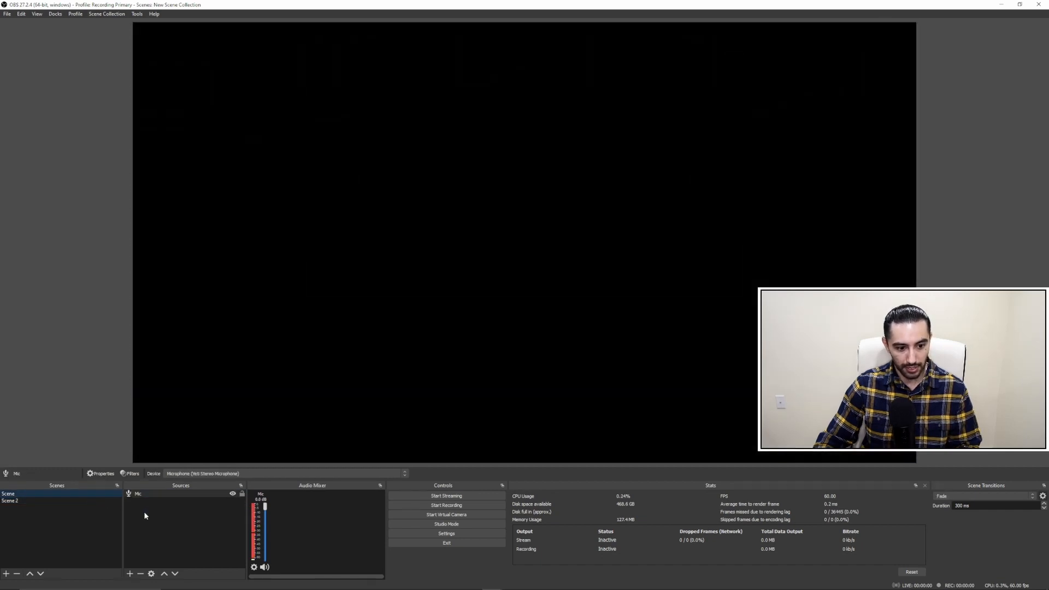
{"action": "left_click", "coordinate": [149, 522]}
{"action": "key", "text": "ctrl+v"}
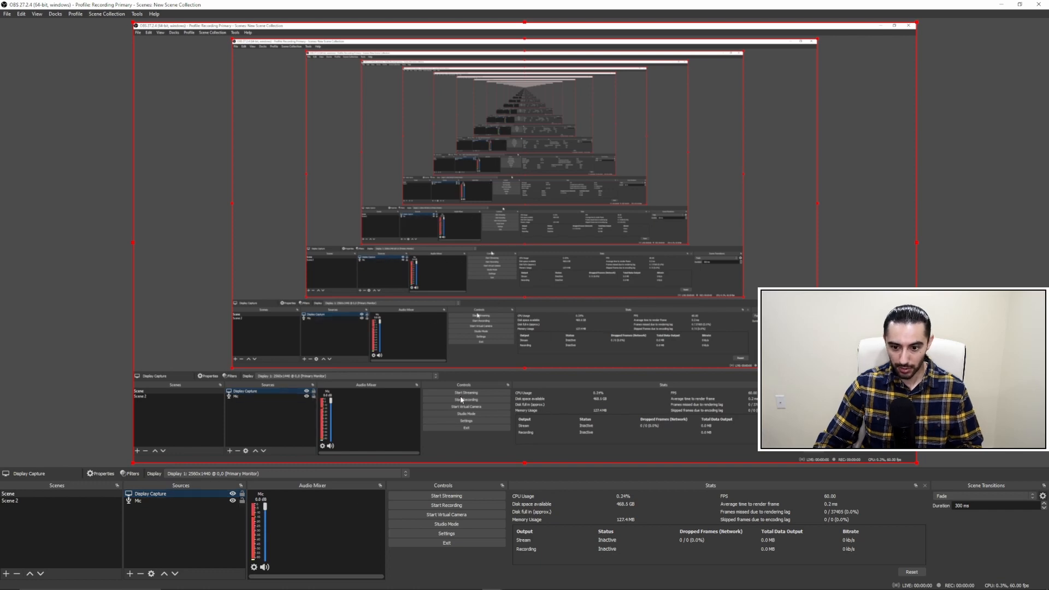
{"action": "left_click", "coordinate": [244, 503]}
{"action": "left_click", "coordinate": [241, 502]}
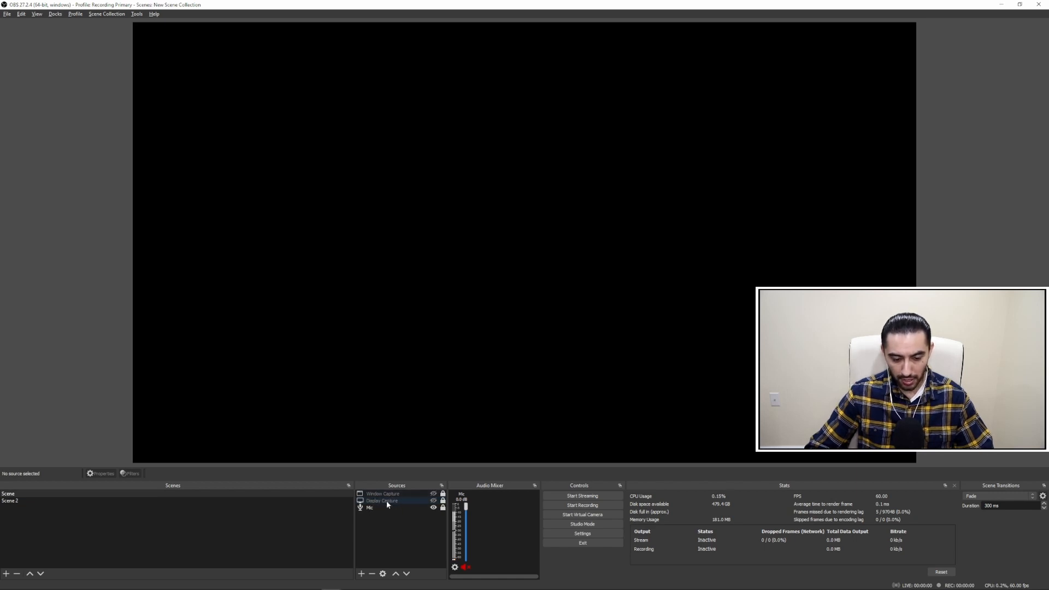
Compare the game previews of Display Capture and Window Capture by showing and hiding each source in turn
{"action": "left_click", "coordinate": [434, 501]}
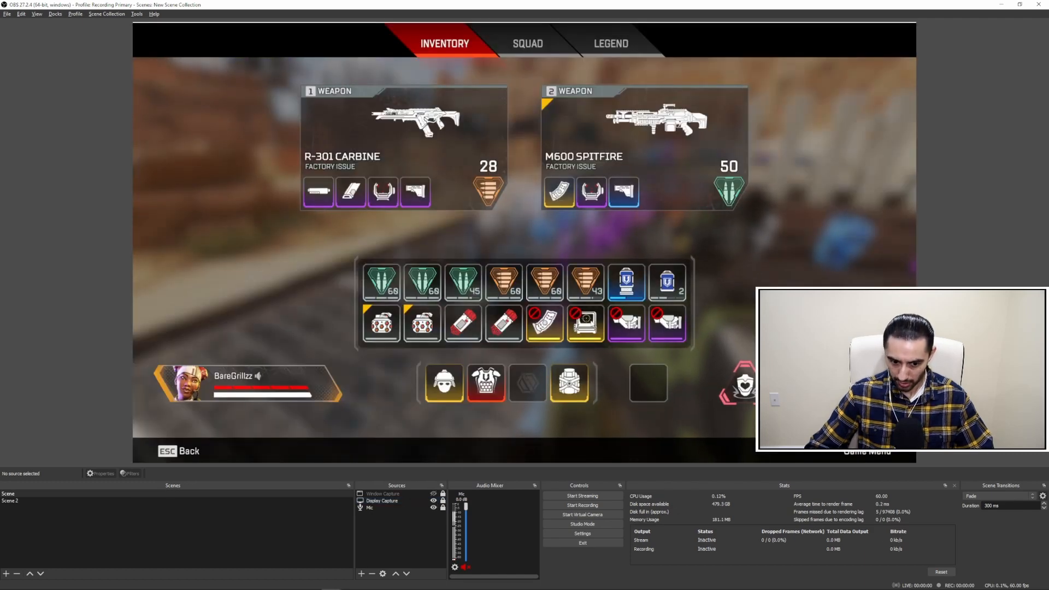
{"action": "left_click", "coordinate": [434, 501]}
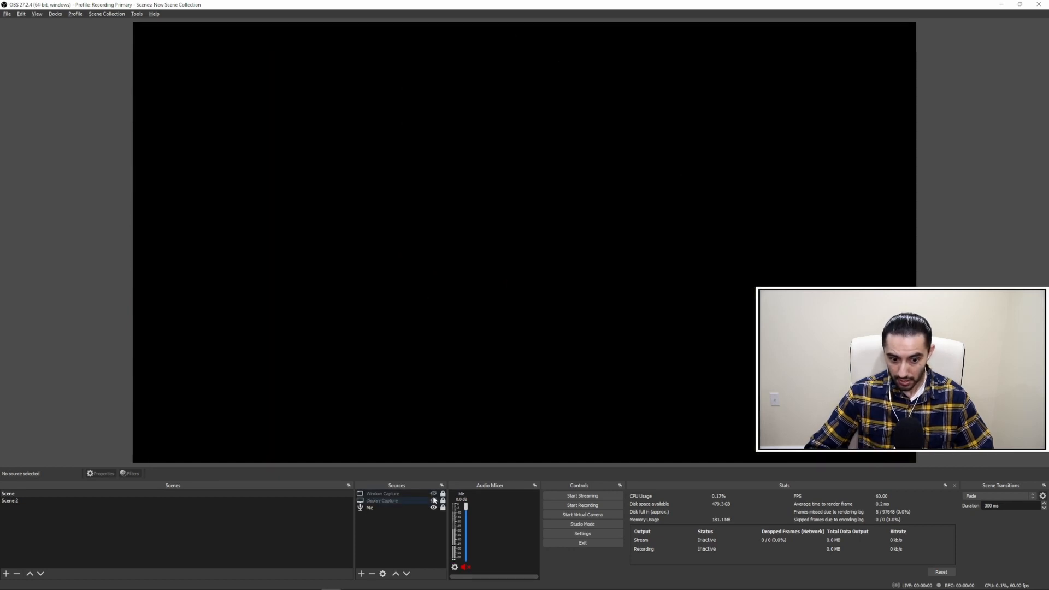
{"action": "left_click", "coordinate": [434, 495]}
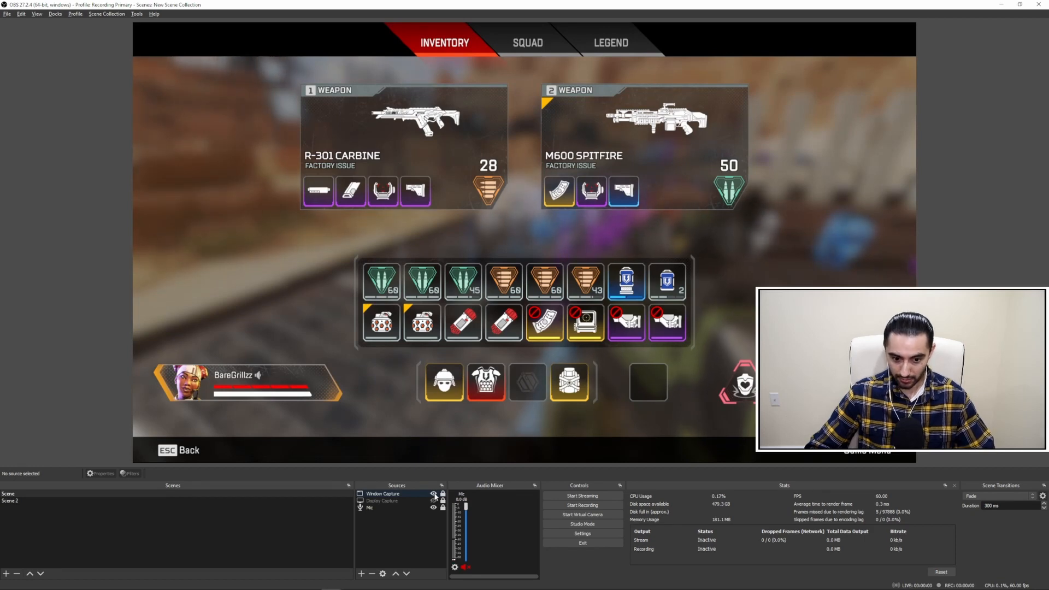
{"action": "left_click", "coordinate": [434, 494]}
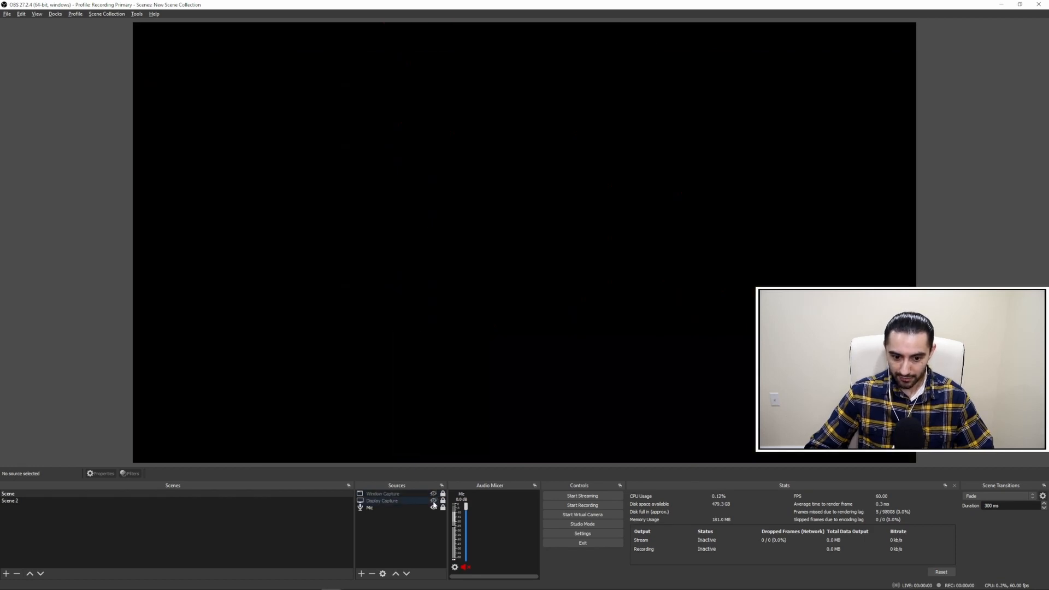
Show Display Capture to check how it captures the whole monitor, hide it again, and show Window Capture instead
{"action": "left_click", "coordinate": [434, 501]}
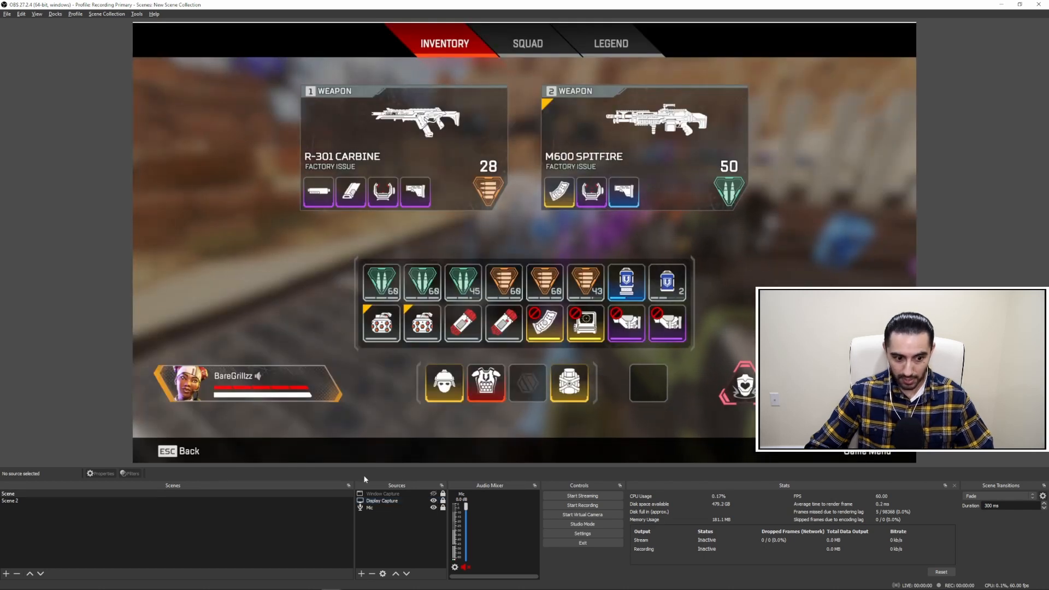
{"action": "left_click_drag", "start_coordinate": [800, 24], "coordinate": [796, 32]}
{"action": "left_click", "coordinate": [868, 26]}
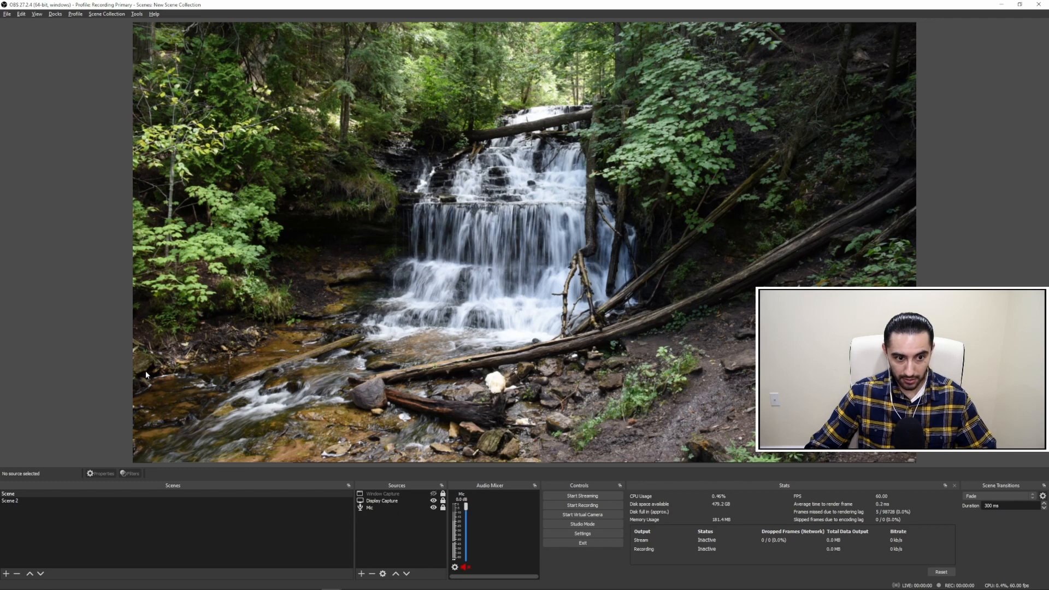
{"action": "left_click", "coordinate": [434, 501]}
{"action": "left_click", "coordinate": [434, 495]}
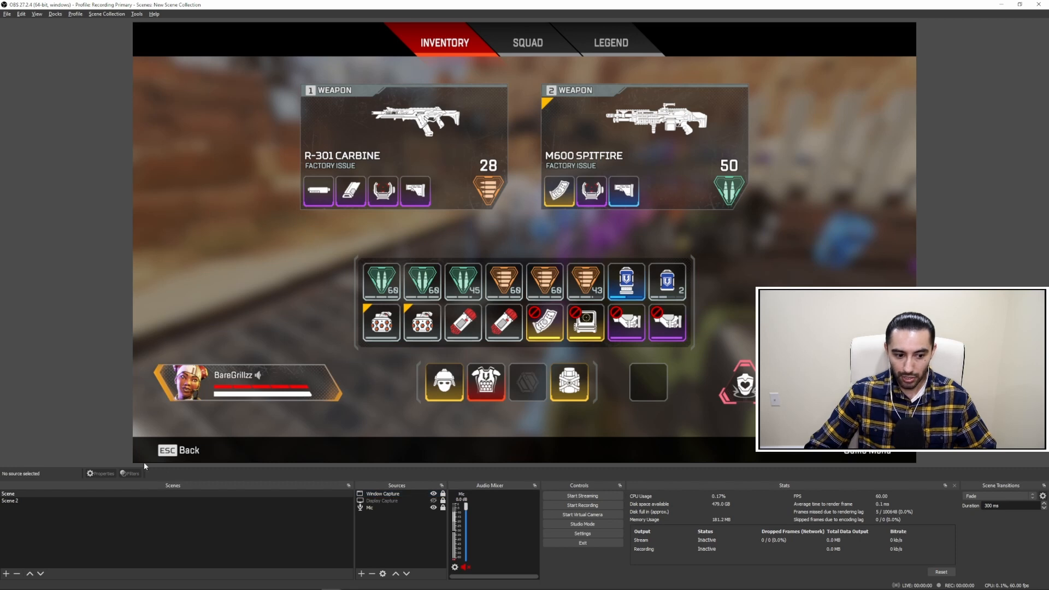
Switch the preview from Window Capture to Display Capture for another comparison, and return to Window Capture alone
{"action": "left_click", "coordinate": [395, 493]}
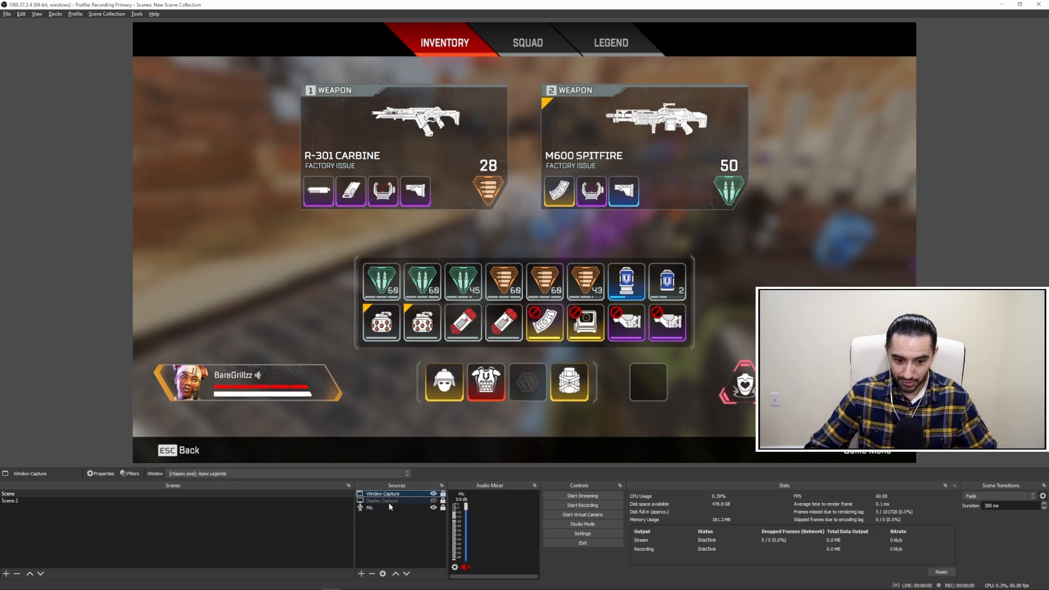
{"action": "left_click", "coordinate": [433, 494]}
{"action": "left_click", "coordinate": [433, 500]}
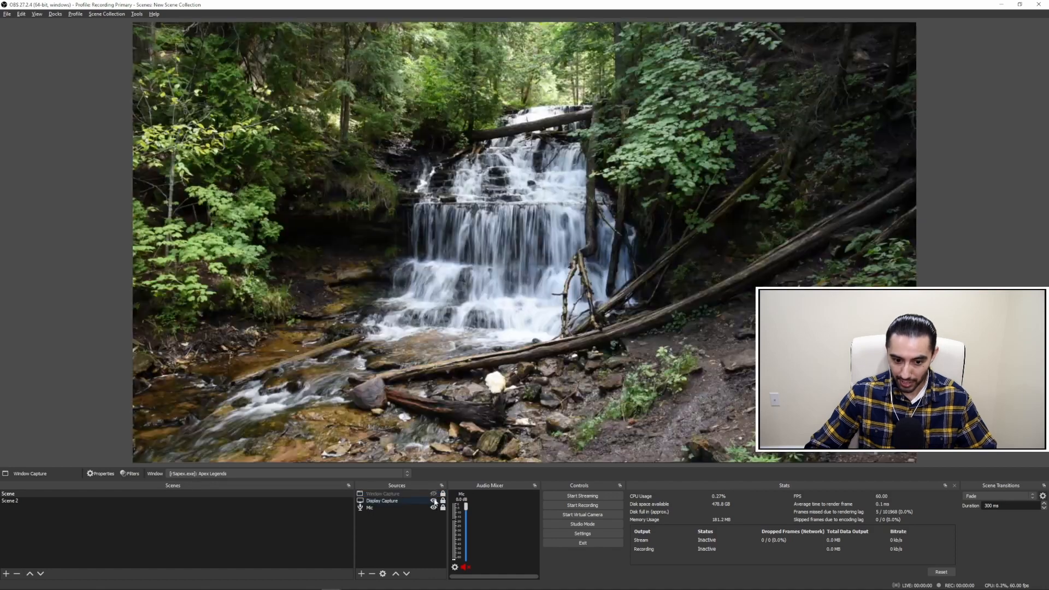
{"action": "left_click", "coordinate": [433, 500]}
{"action": "left_click", "coordinate": [433, 494]}
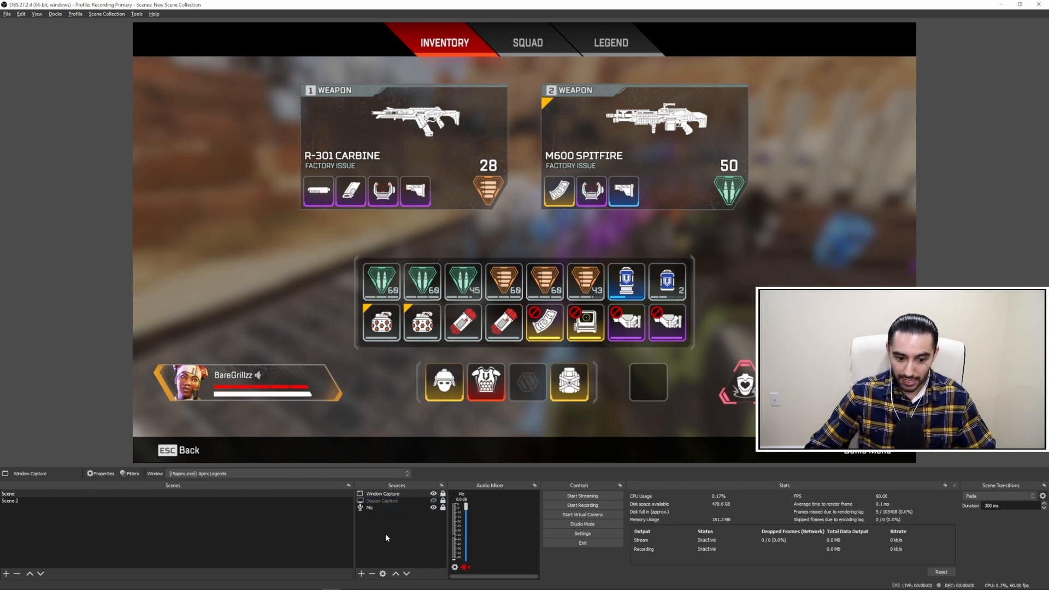
Add a new Audio Output Capture source to the scene with Speakers (Realtek(R) Audio) as its device
{"action": "left_click", "coordinate": [362, 574]}
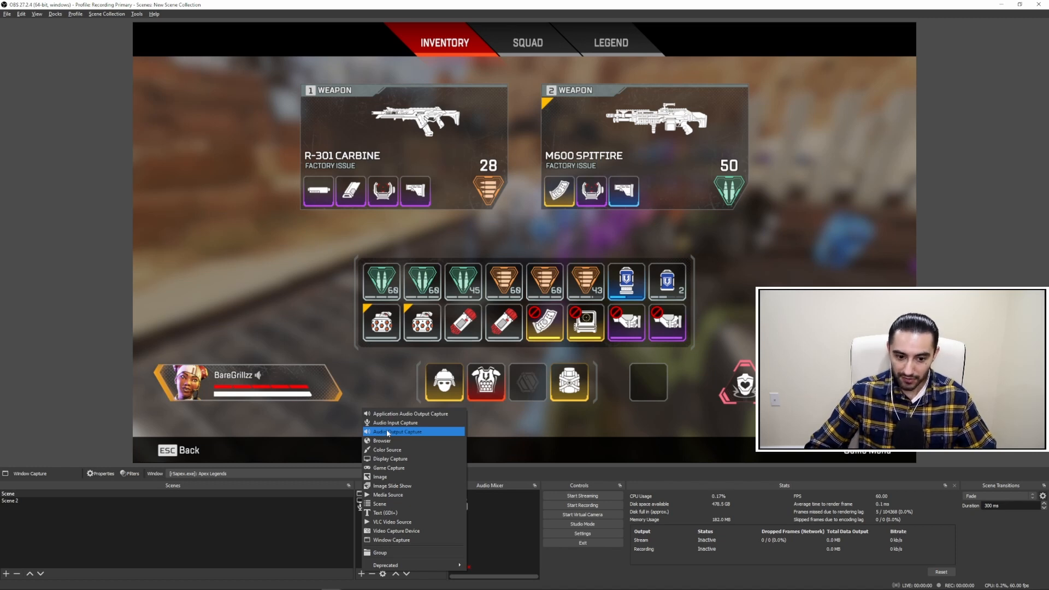
{"action": "left_click", "coordinate": [428, 433]}
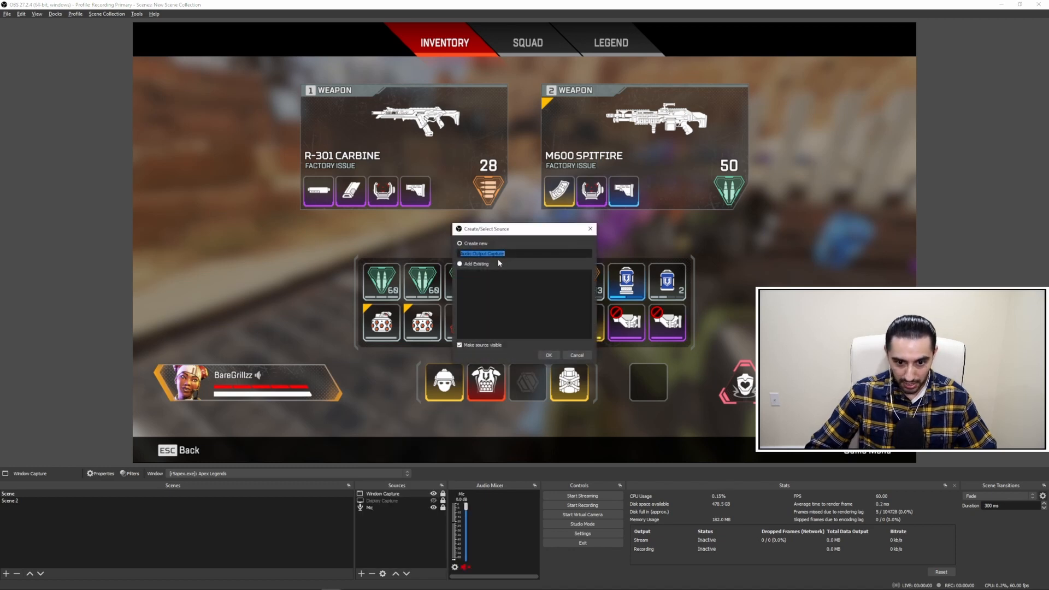
{"action": "left_click", "coordinate": [549, 355]}
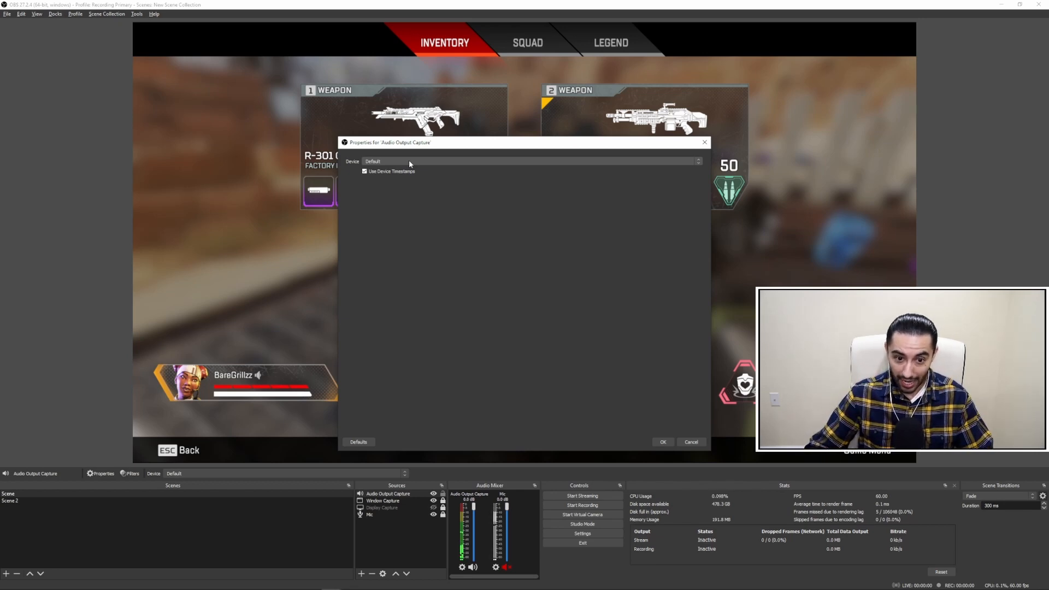
{"action": "left_click", "coordinate": [409, 162]}
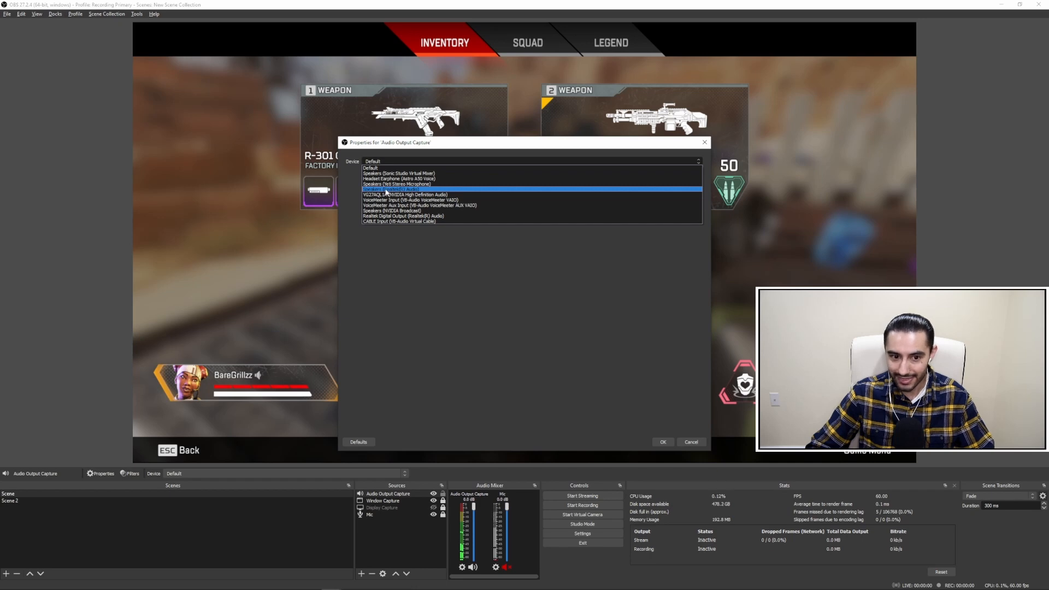
{"action": "left_click", "coordinate": [385, 190]}
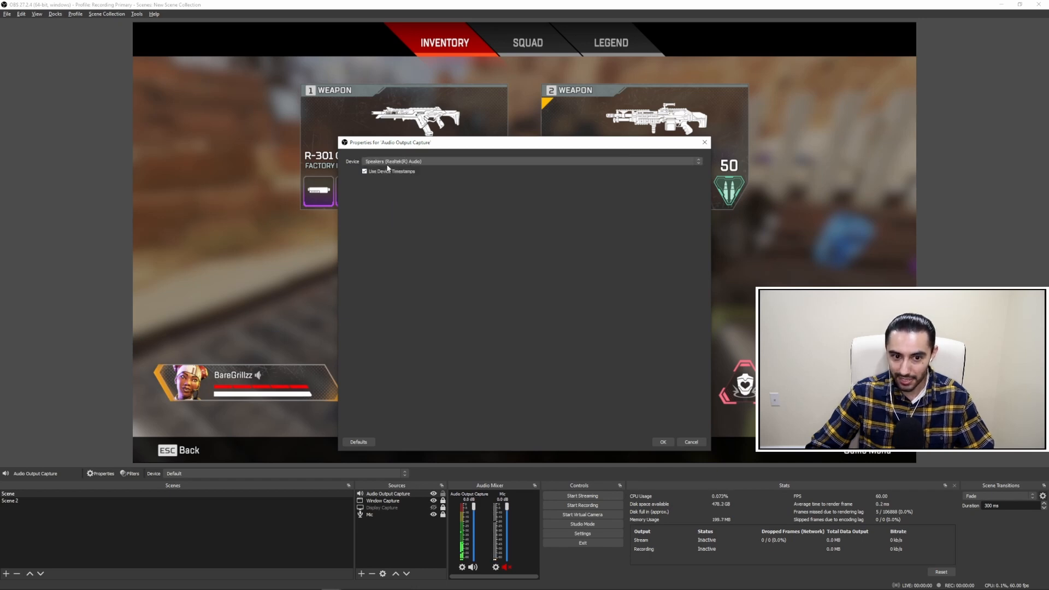
{"action": "left_click", "coordinate": [663, 441]}
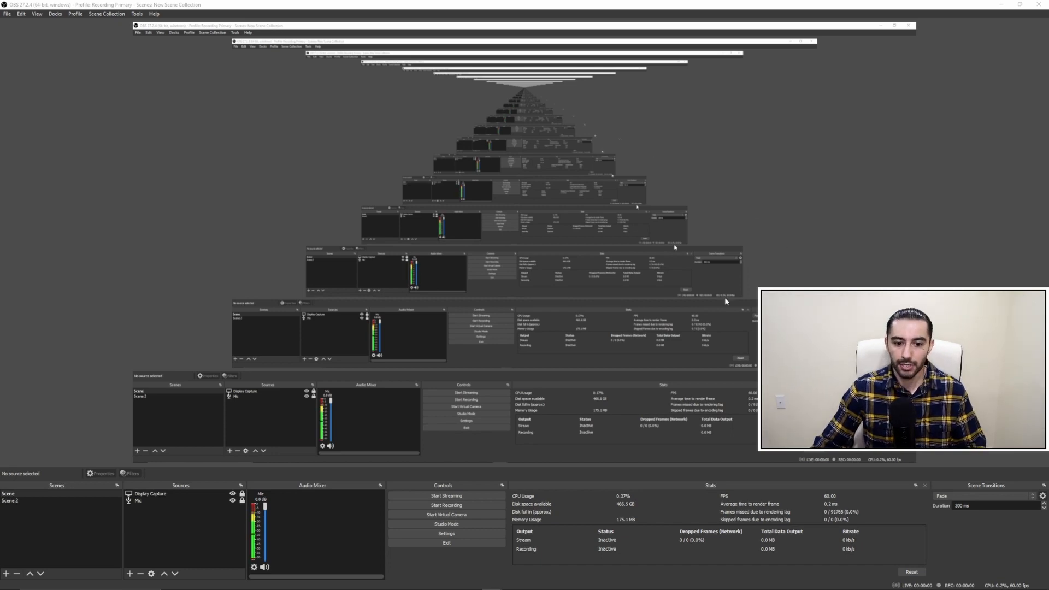
Review the stream settings to check the Twitch service and account connection
{"action": "left_click", "coordinate": [447, 533]}
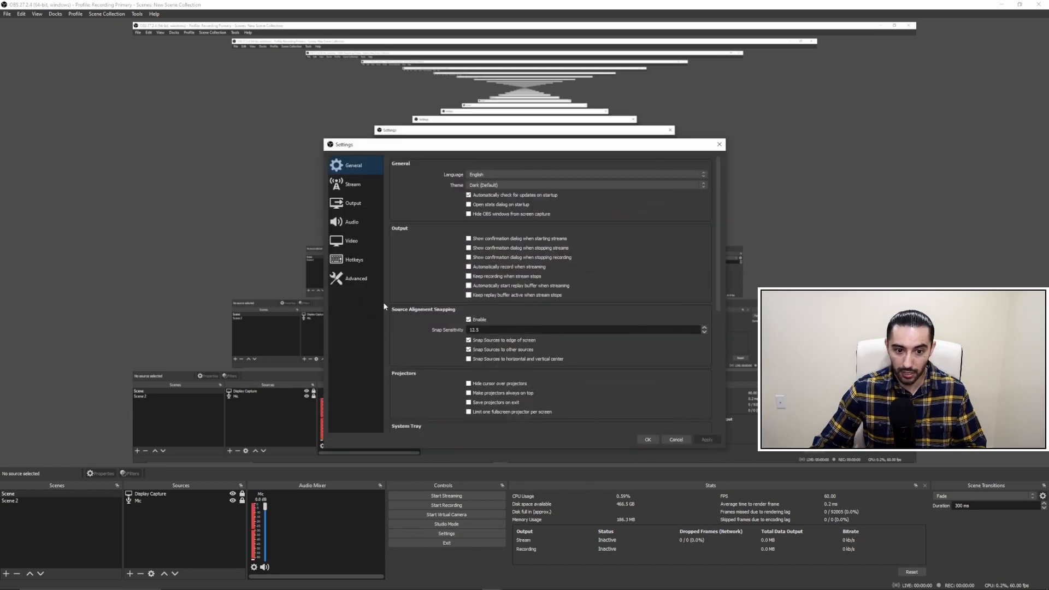
{"action": "left_click", "coordinate": [348, 186]}
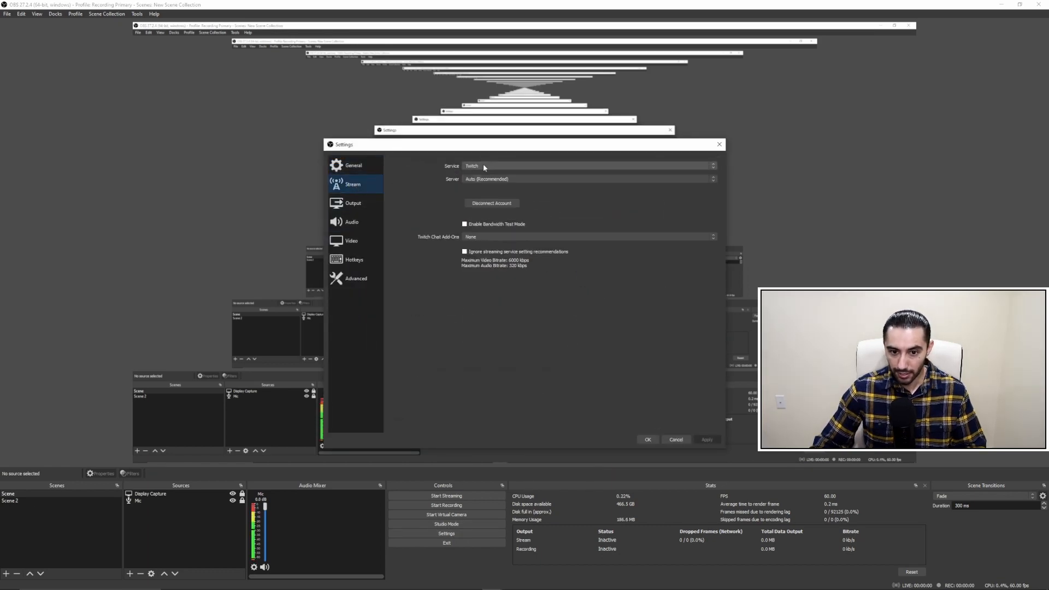
{"action": "left_click", "coordinate": [648, 440]}
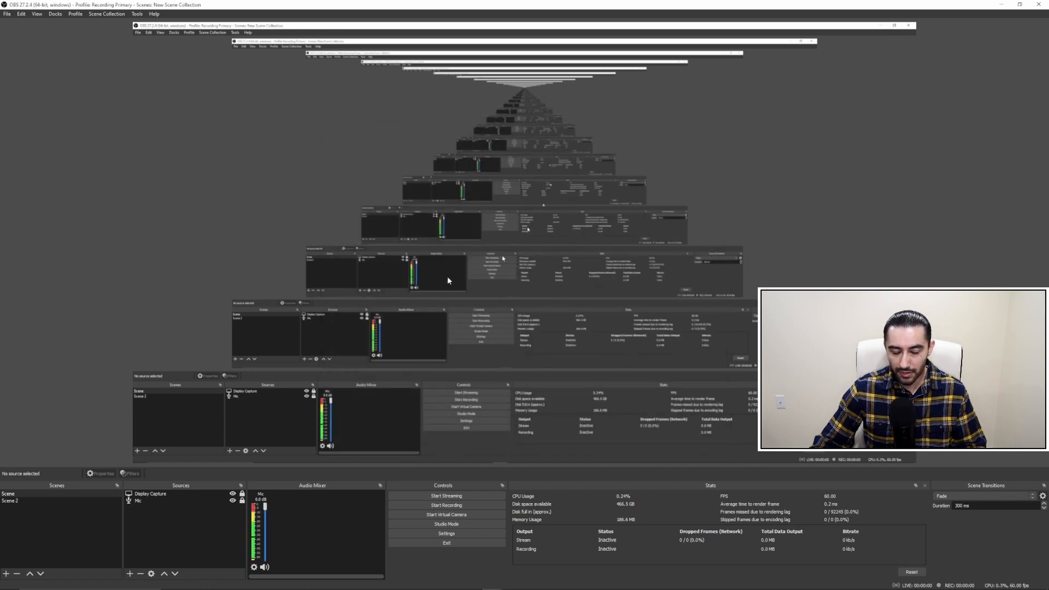
Show the Twitch Chat dock and place it as a floating window over the preview
{"action": "left_click", "coordinate": [54, 14]}
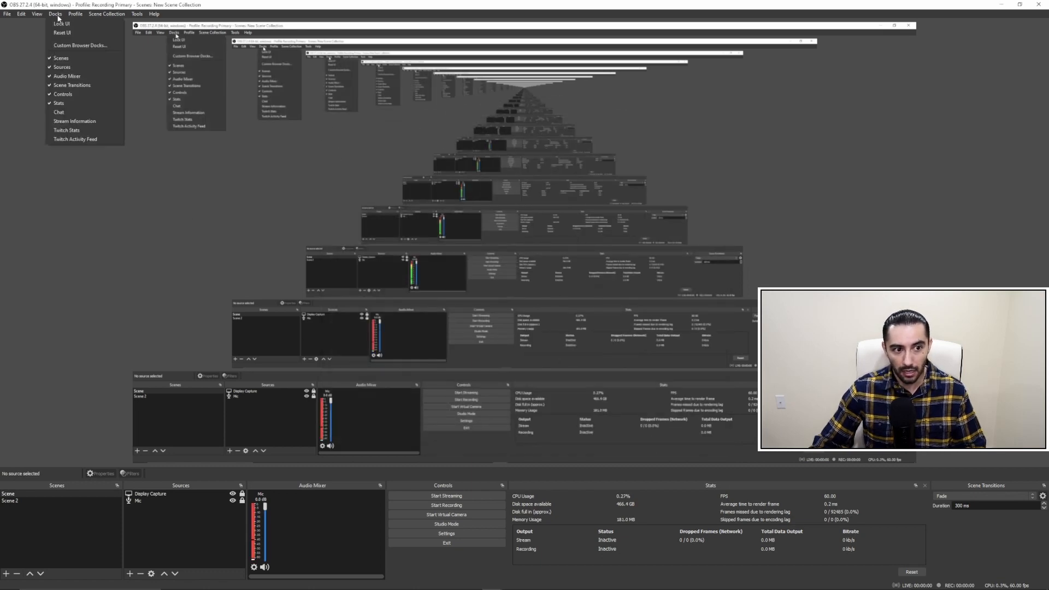
{"action": "left_click", "coordinate": [64, 114]}
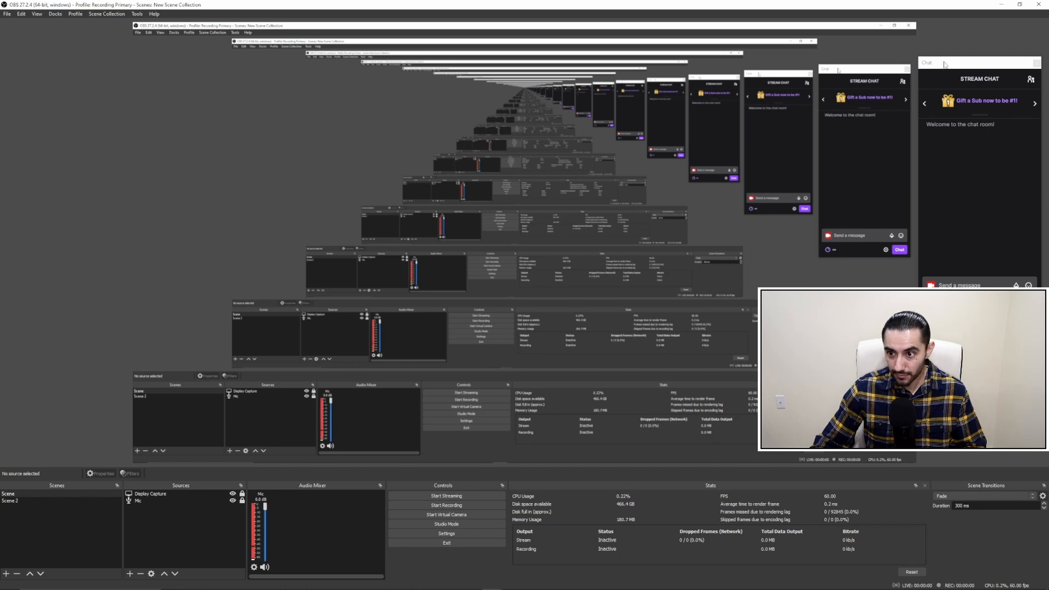
{"action": "left_click_drag", "start_coordinate": [944, 64], "coordinate": [946, 74]}
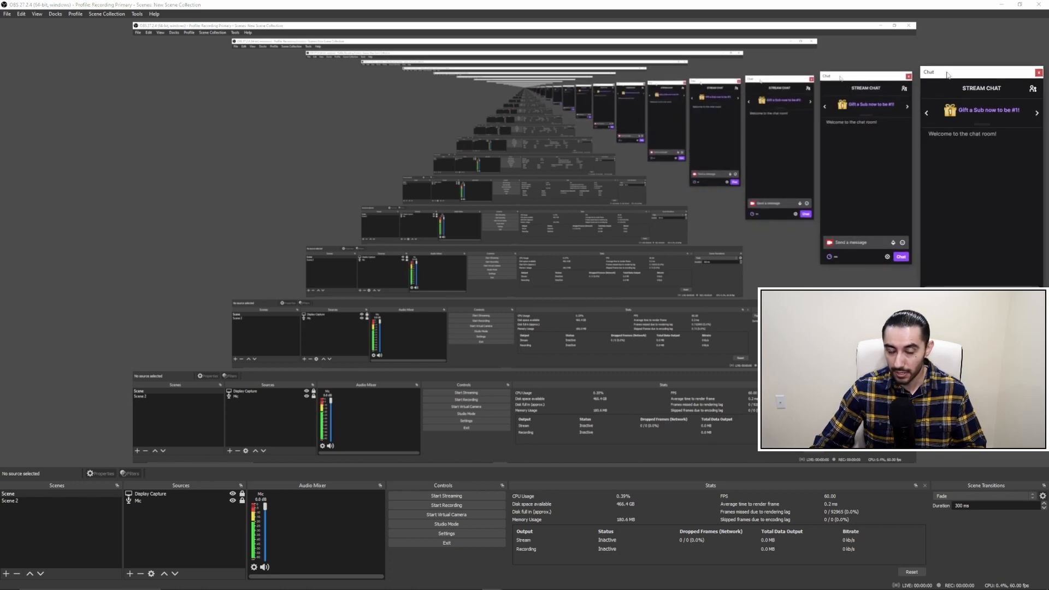
Show the Stream Information dock and attach it as a narrow column to the left of the preview
{"action": "left_click", "coordinate": [55, 14]}
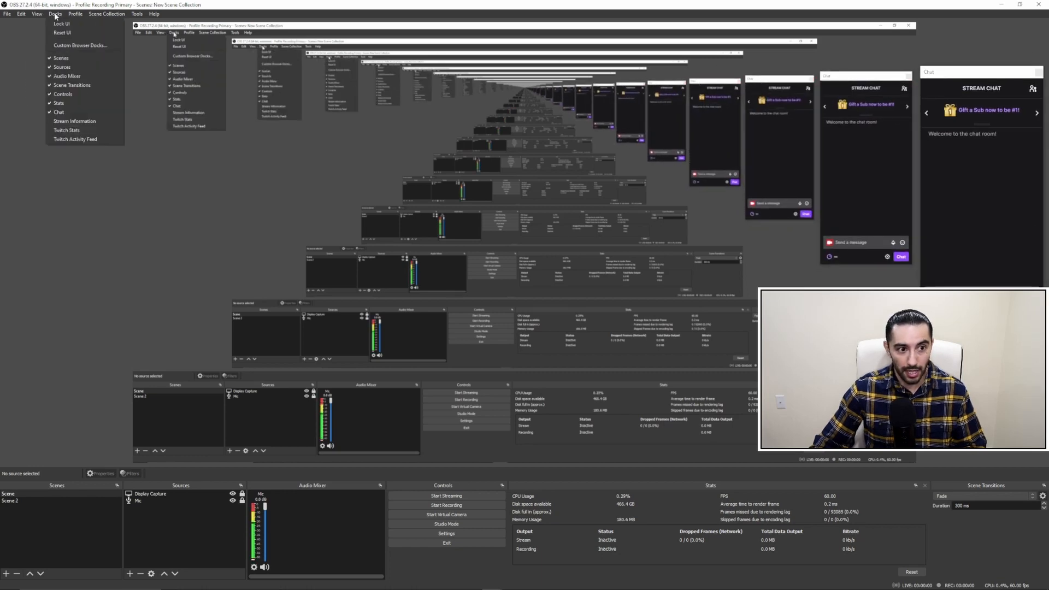
{"action": "left_click", "coordinate": [74, 122]}
{"action": "left_click_drag", "start_coordinate": [65, 62], "coordinate": [60, 43]}
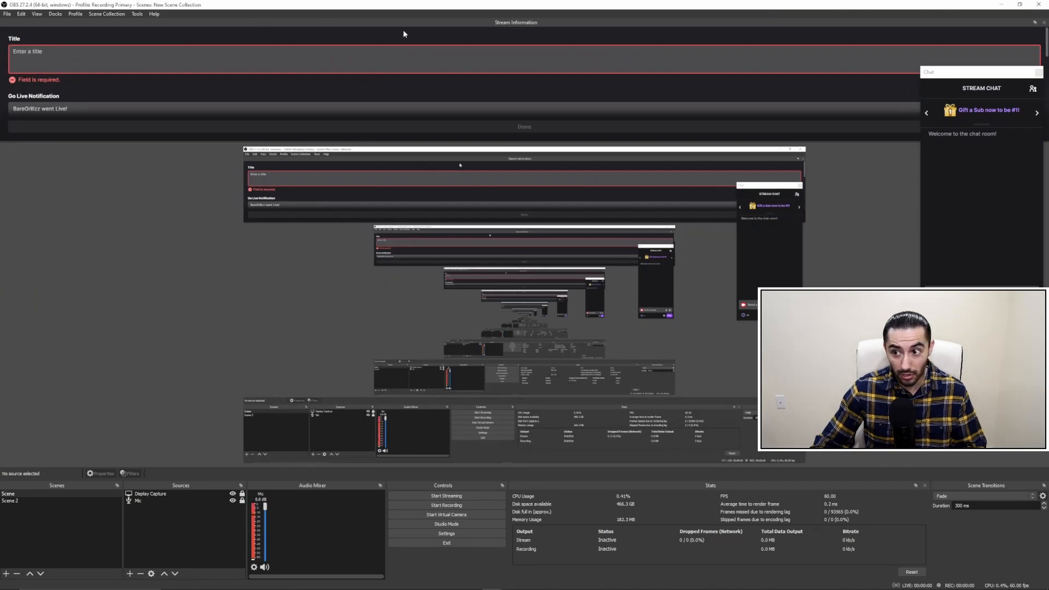
{"action": "left_click_drag", "start_coordinate": [389, 22], "coordinate": [75, 142]}
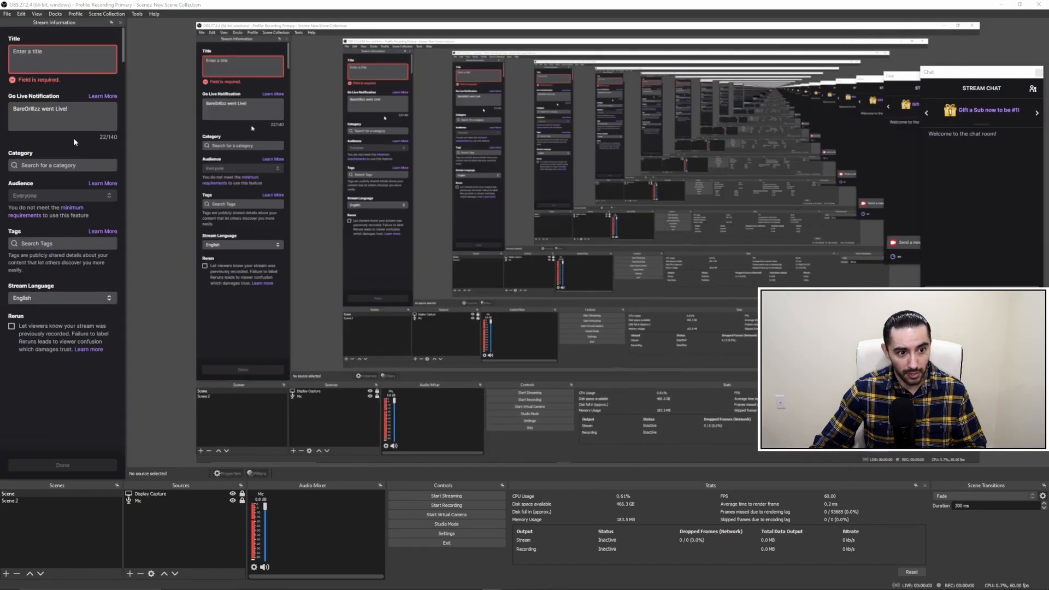
Attach the floating Chat dock to the right of the preview and narrow it to a slim column
{"action": "left_click", "coordinate": [55, 14]}
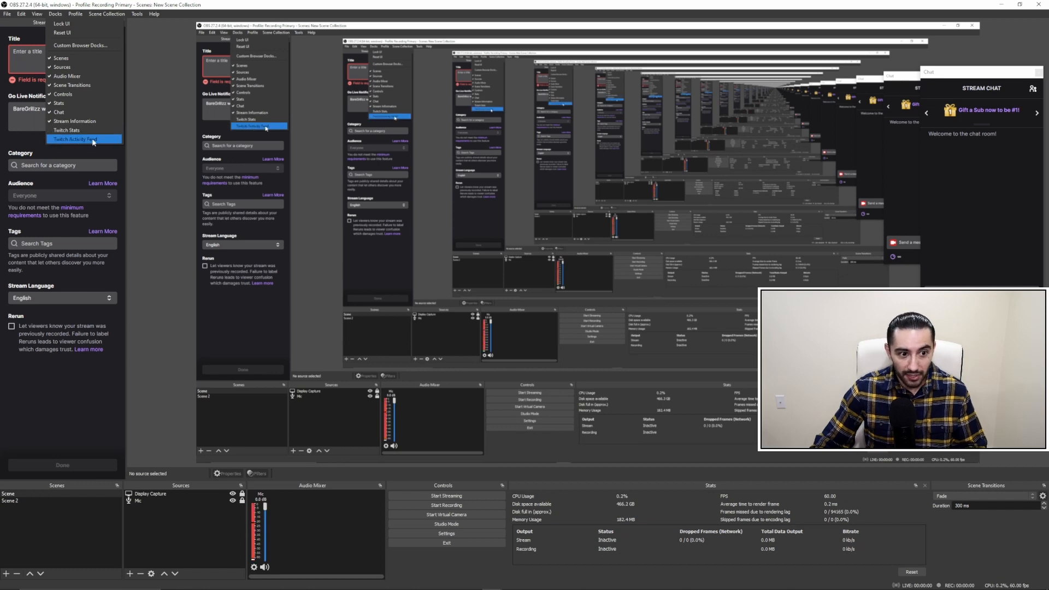
{"action": "left_click", "coordinate": [156, 194]}
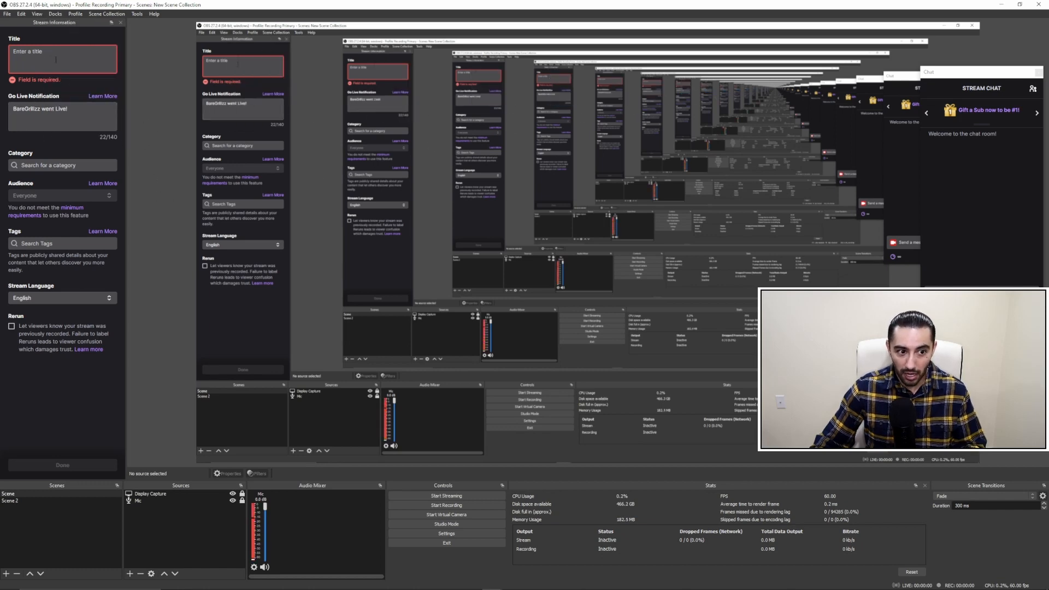
{"action": "left_click_drag", "start_coordinate": [961, 71], "coordinate": [1041, 96]}
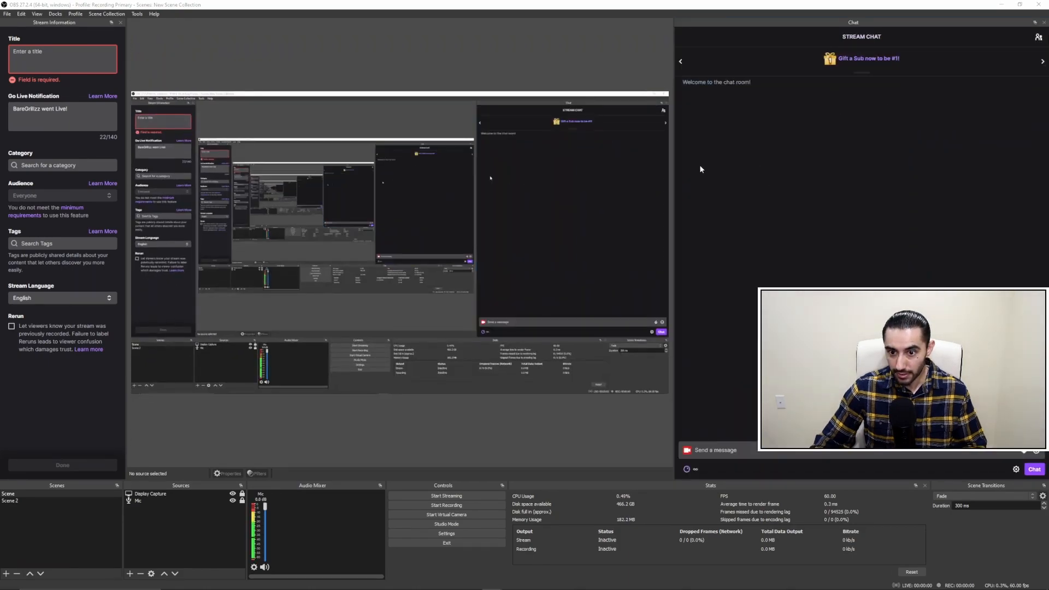
{"action": "left_click_drag", "start_coordinate": [675, 170], "coordinate": [927, 191]}
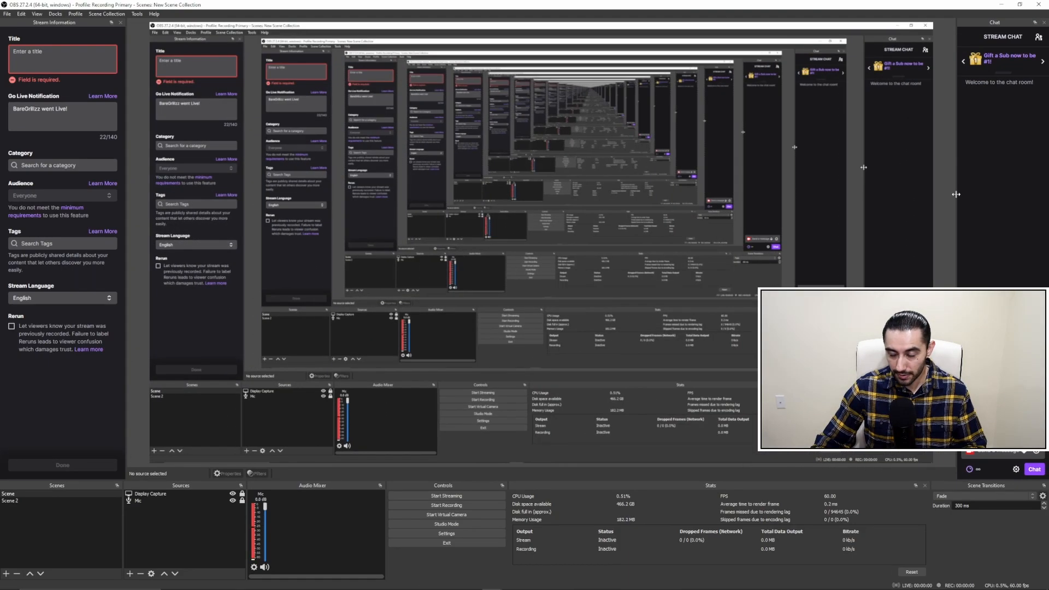